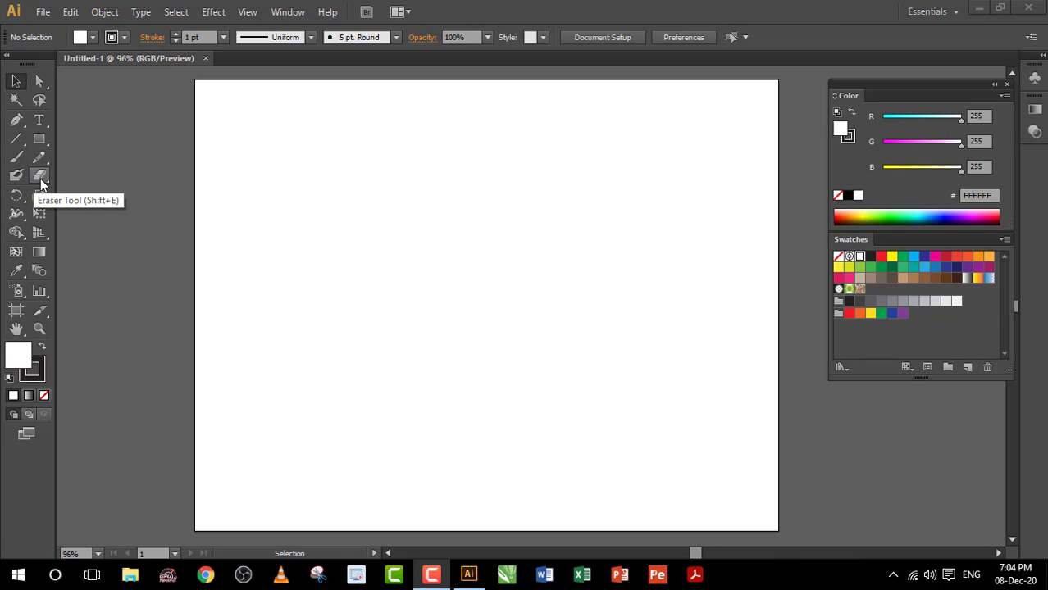
Step: Paint three separate wavy strokes on the artboard with the Paintbrush, using the 5 pt. Round brush and a 1 pt stroke
mouse_move(40, 179)
left_mouse_down()
mouse_move(101, 199)
mouse_move(101, 213)
left_mouse_up()
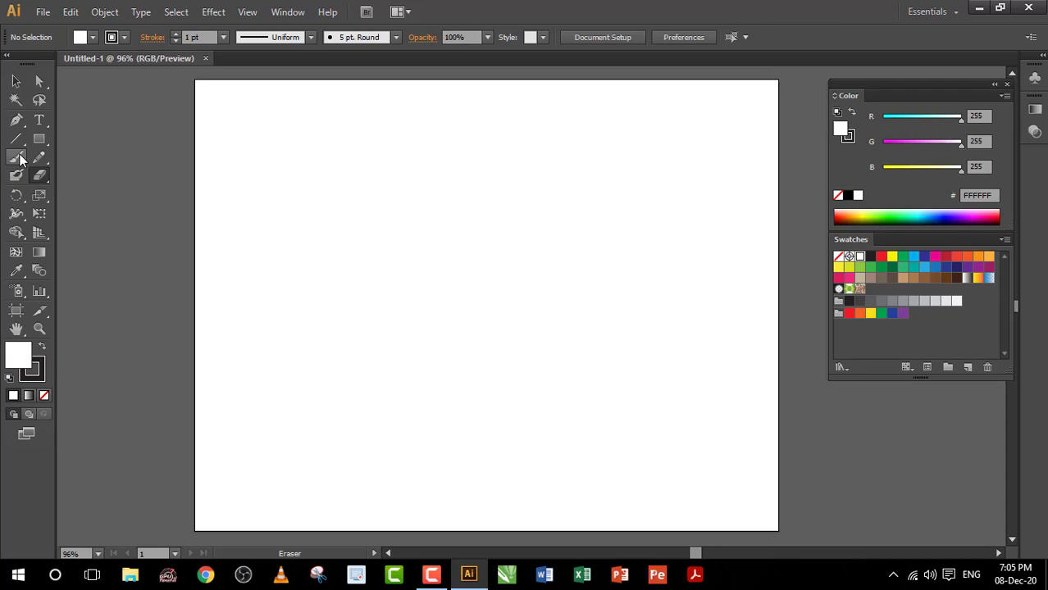
left_click(16, 157)
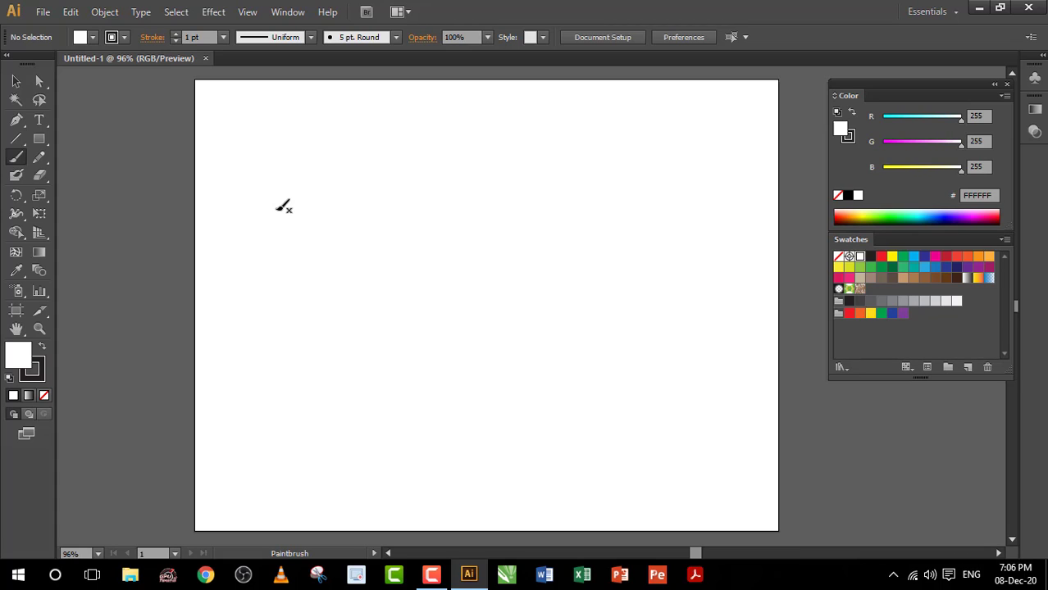
mouse_move(276, 210)
left_mouse_down()
mouse_move(302, 176)
mouse_move(459, 200)
mouse_move(503, 163)
left_mouse_up()
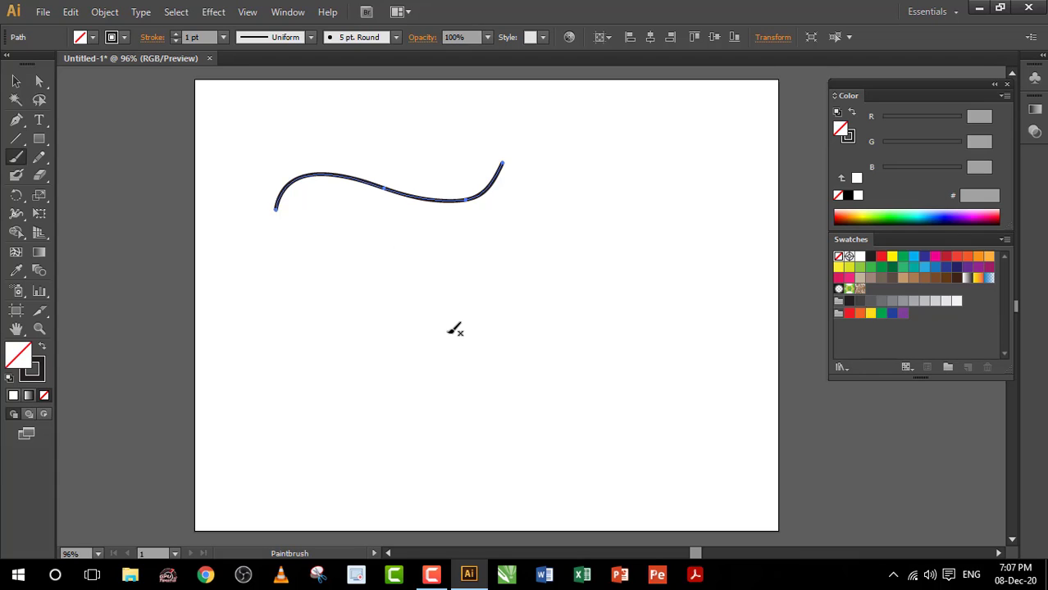
mouse_move(359, 261)
left_mouse_down()
mouse_move(386, 244)
mouse_move(464, 268)
mouse_move(519, 268)
mouse_move(553, 212)
left_mouse_up()
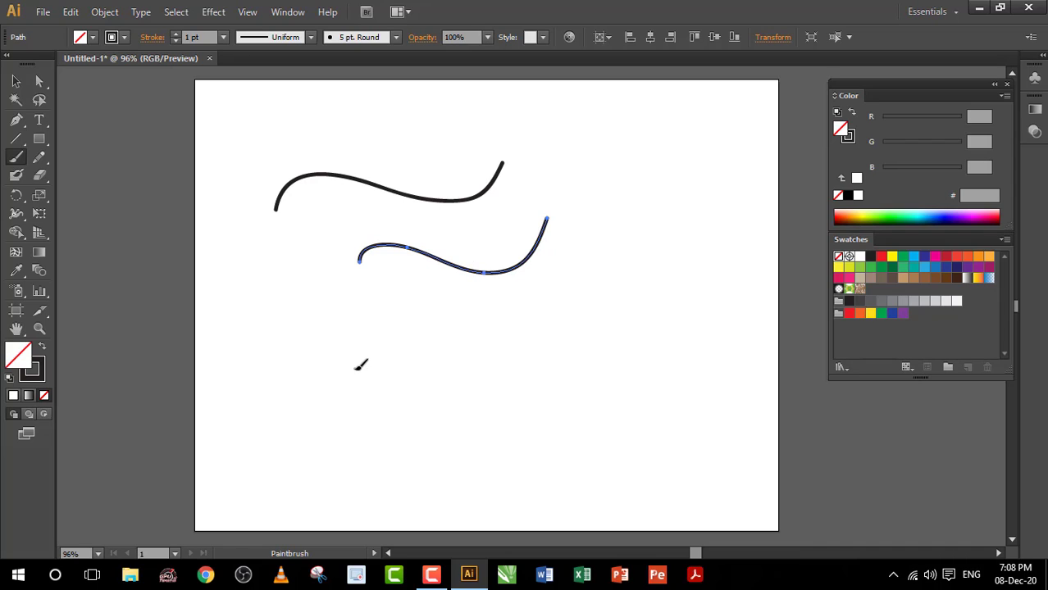
mouse_move(352, 371)
left_mouse_down()
mouse_move(368, 351)
mouse_move(398, 347)
mouse_move(475, 368)
mouse_move(498, 332)
left_mouse_up()
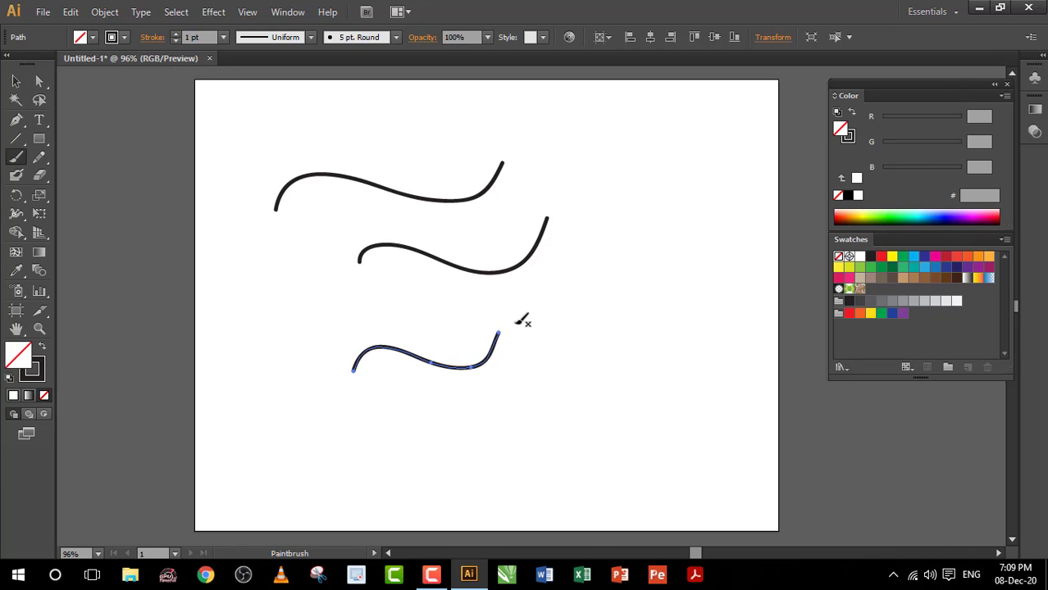
Step: Open the decorative Elegant Curl & Floral Brush Set library and move it clear of the strokes, beside the Color panel
left_click(395, 37)
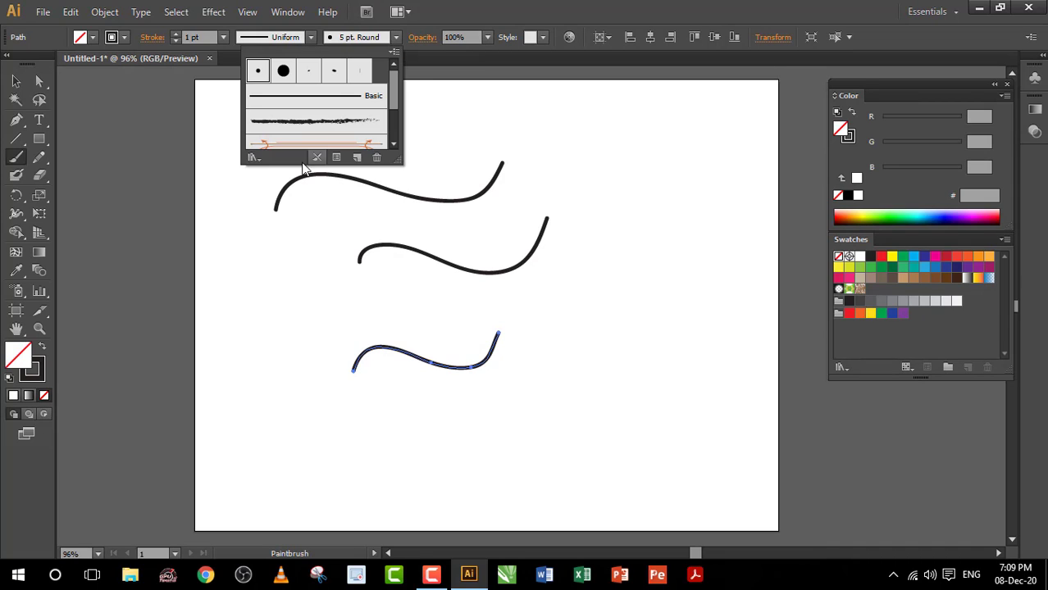
scroll(300, 92, "down", 3)
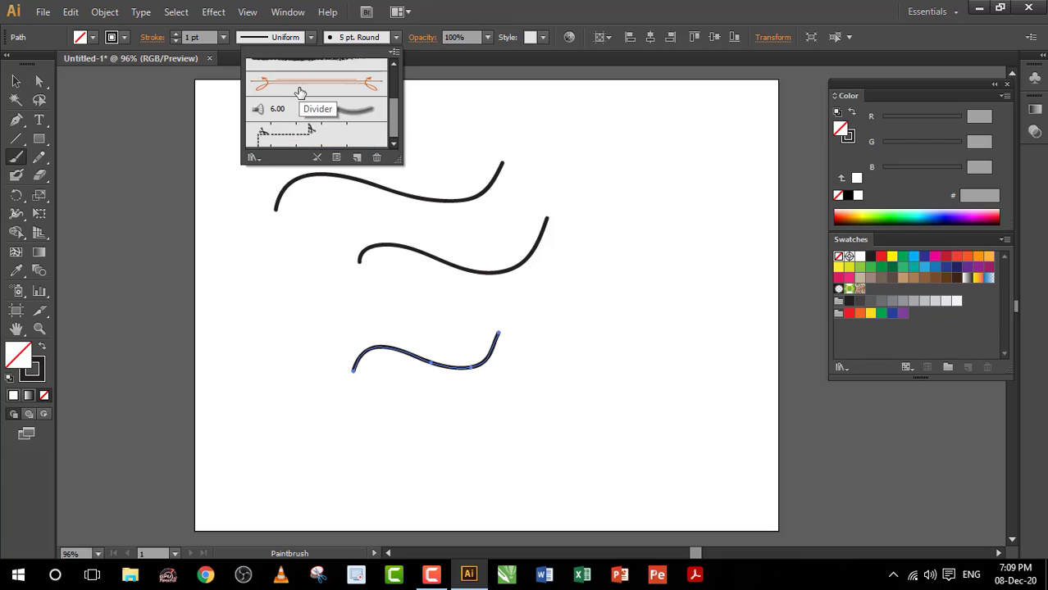
scroll(300, 93, "up", 3)
scroll(301, 92, "down", 3)
scroll(300, 93, "up", 2)
scroll(300, 93, "down", 2)
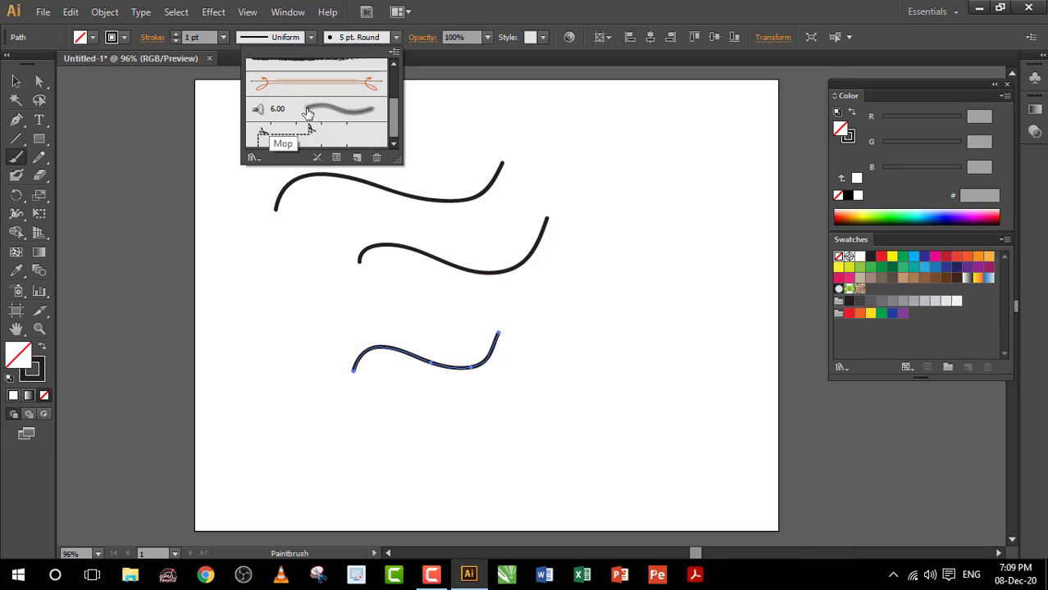
left_click(254, 160)
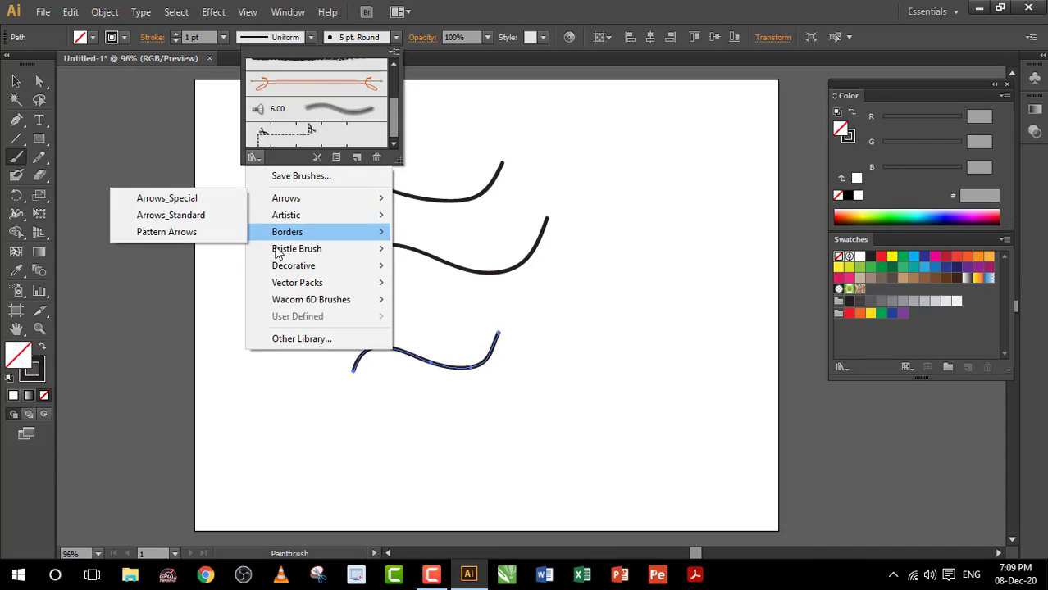
mouse_move(310, 208)
mouse_move(293, 254)
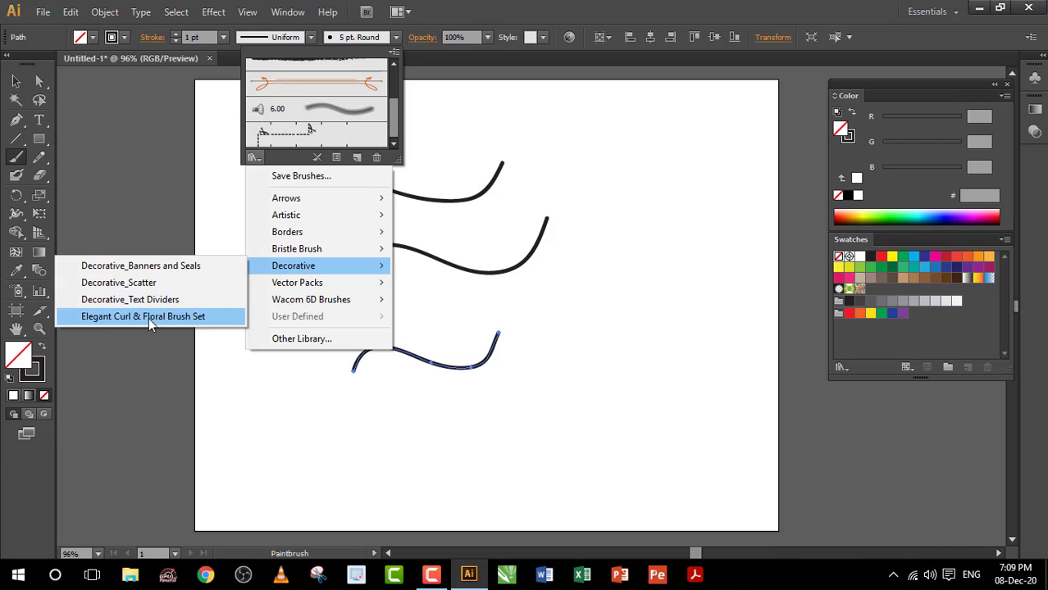
left_click(150, 317)
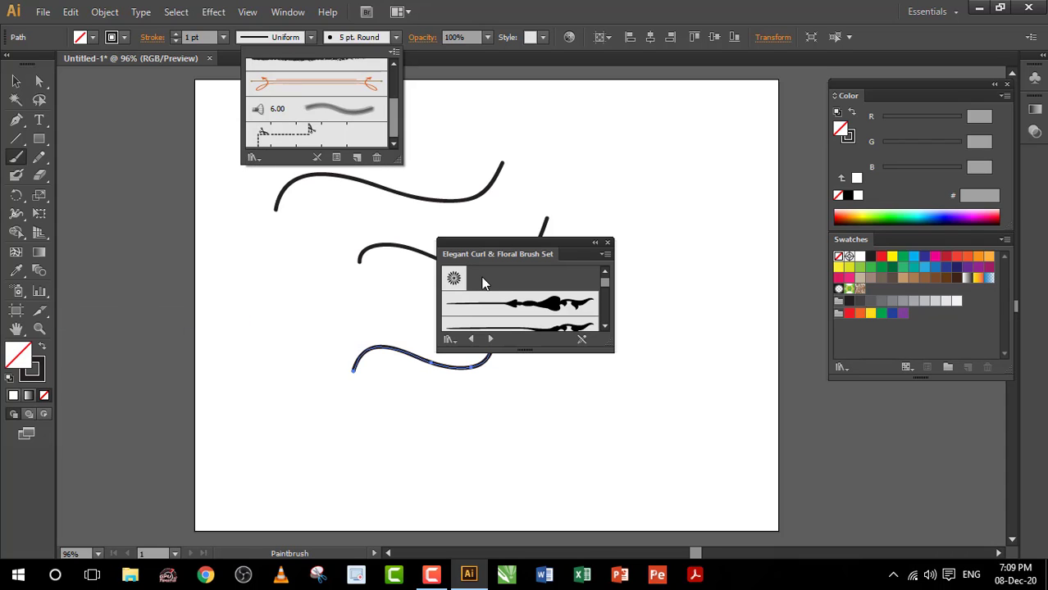
mouse_move(549, 246)
left_mouse_down()
mouse_move(705, 143)
mouse_move(755, 85)
left_mouse_up()
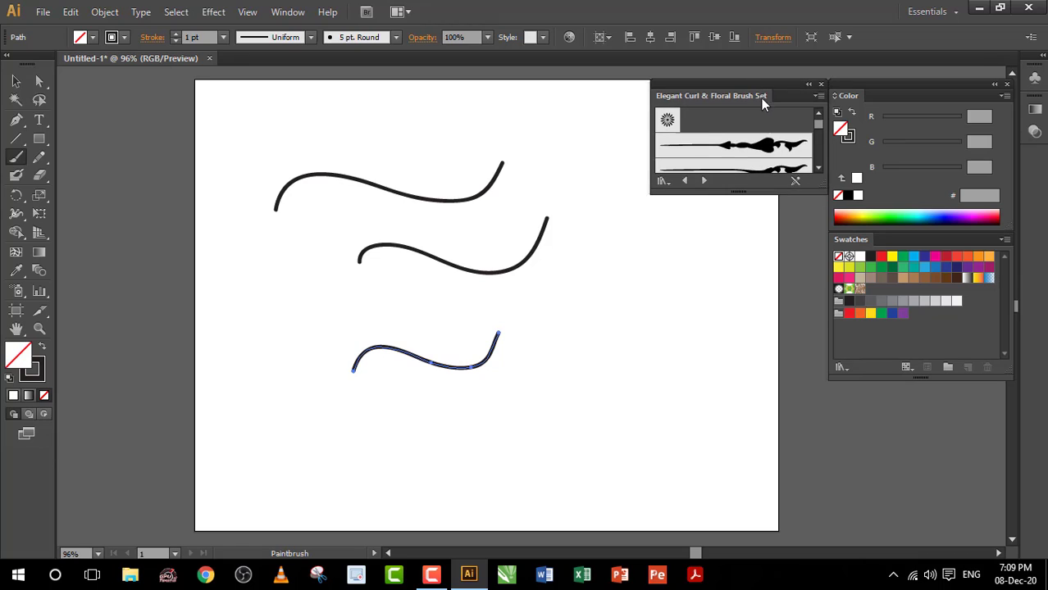
Step: Apply the leaf-tipped stem brush that follows Floral Stem 3 to the lowest stroke and paint another wavy stroke beneath it
scroll(754, 135, "down", 2)
scroll(750, 140, "up", 3)
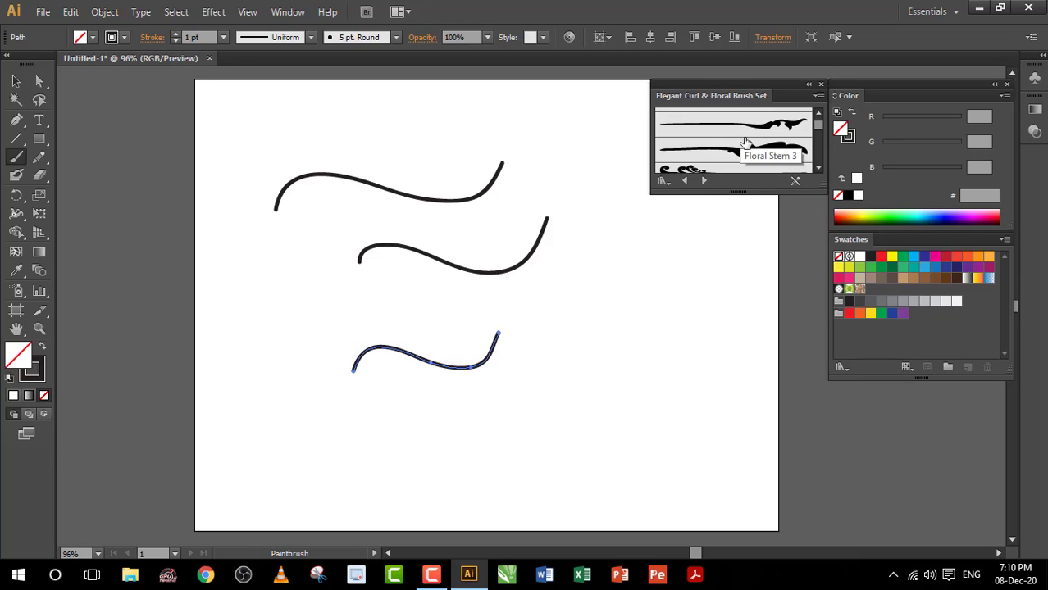
left_click(701, 152)
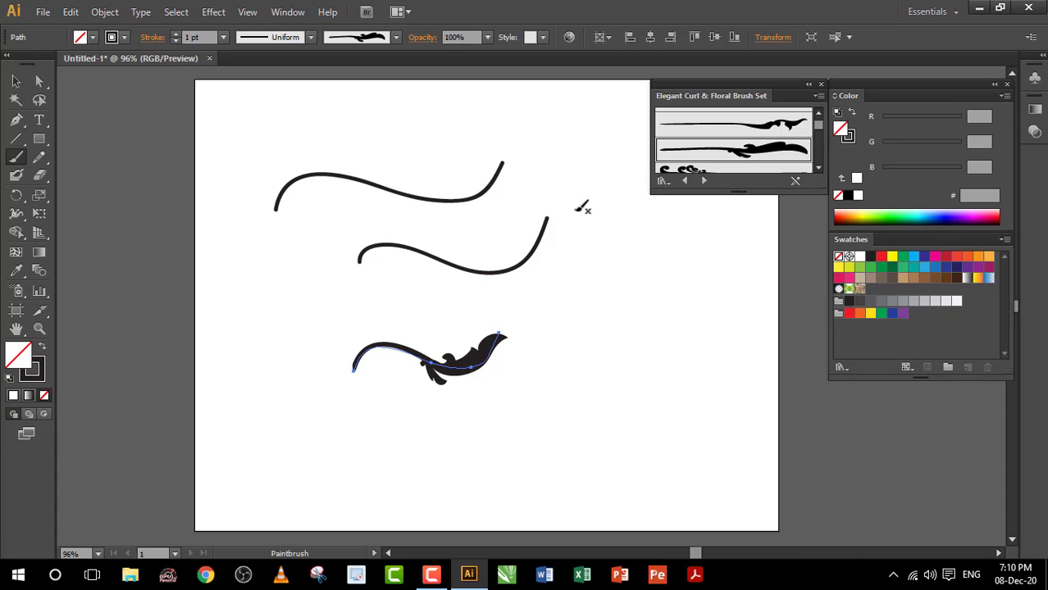
mouse_move(357, 456)
left_mouse_down()
mouse_move(398, 433)
mouse_move(479, 447)
mouse_move(559, 423)
left_mouse_up()
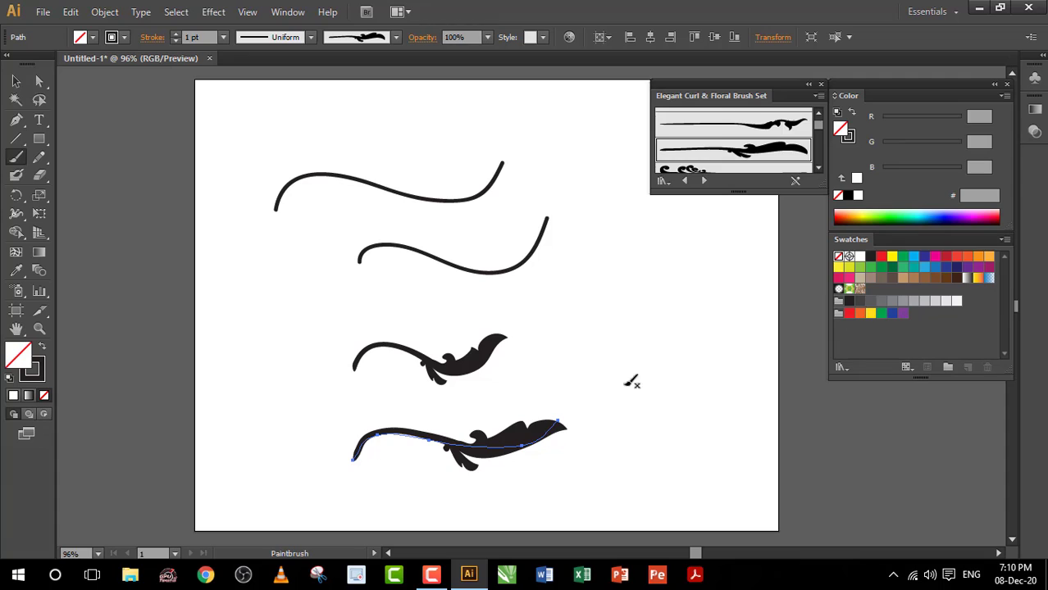
Step: Apply the dotted-curl ornament brush to the bottom stroke and paint a hooked curve with it in the artboard's right half
scroll(715, 164, "down", 1)
left_click(691, 153)
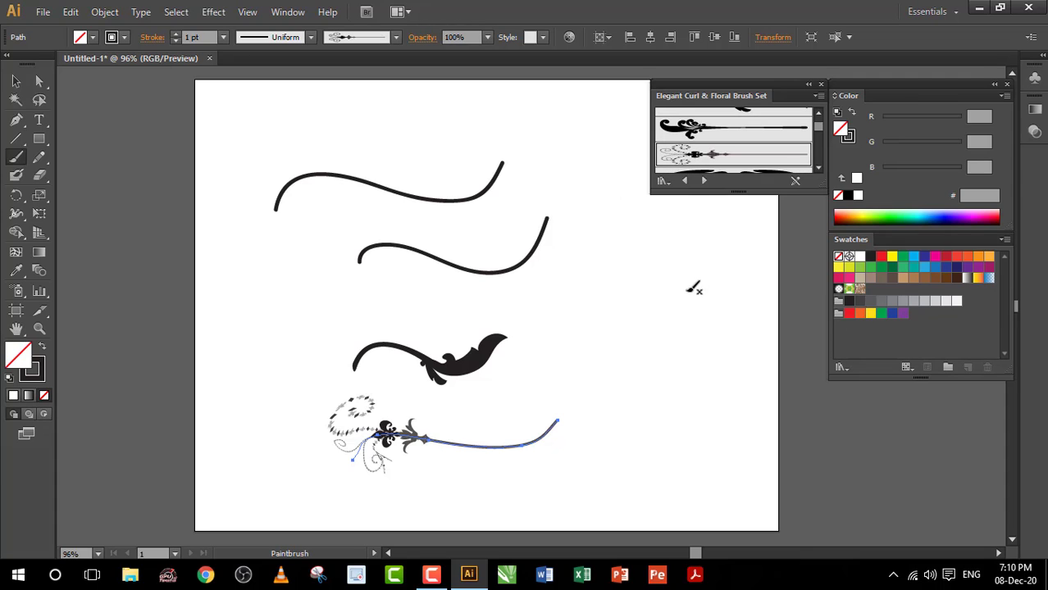
mouse_move(707, 266)
left_mouse_down()
mouse_move(584, 373)
mouse_move(562, 326)
left_mouse_up()
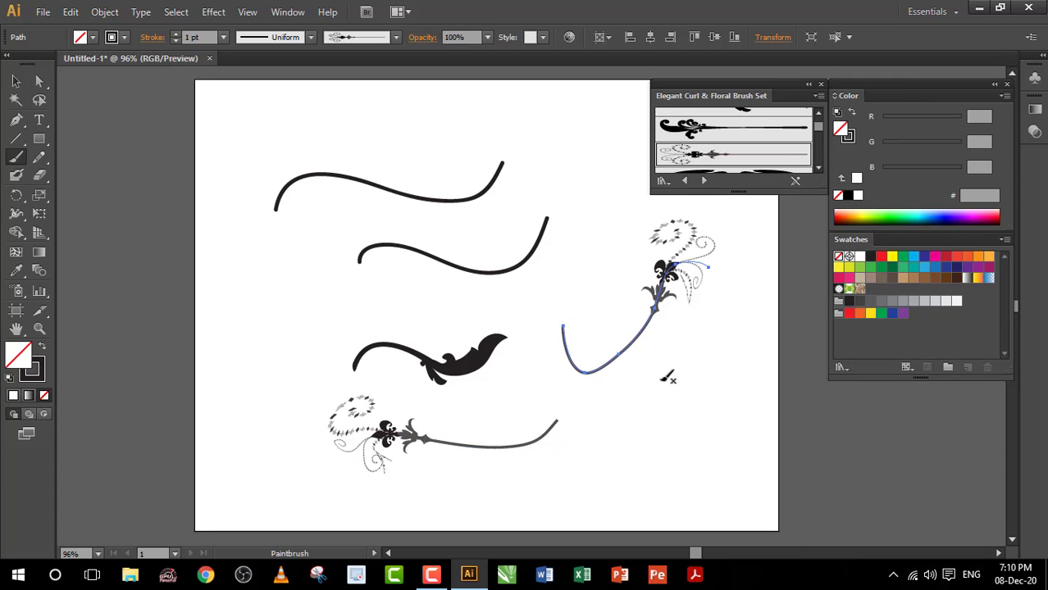
Step: Close the floral brush library and show the Brushes panel, placing it to the right of the artboard
left_click(819, 87)
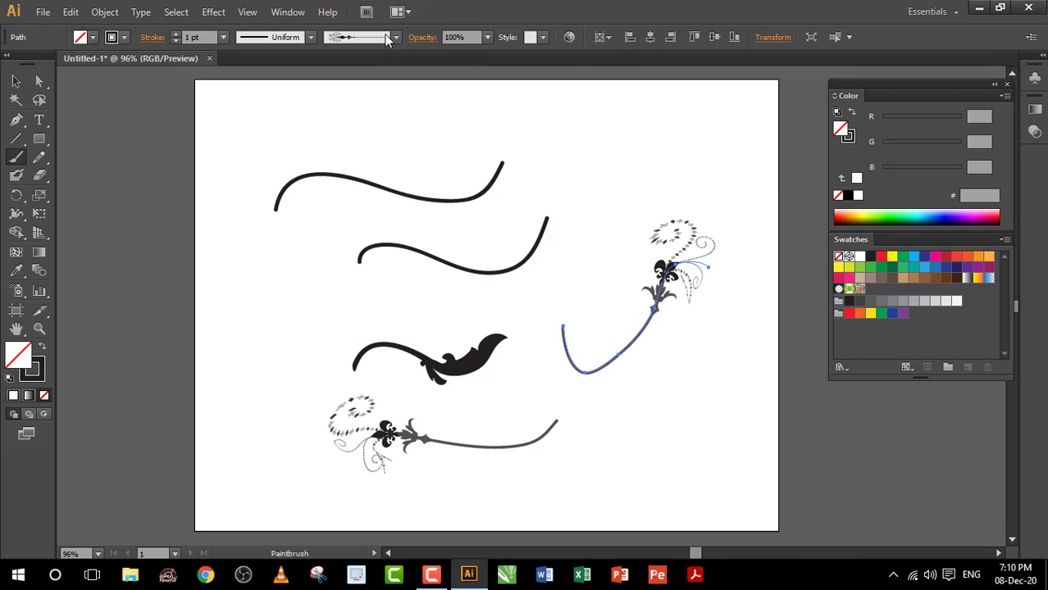
left_click(286, 11)
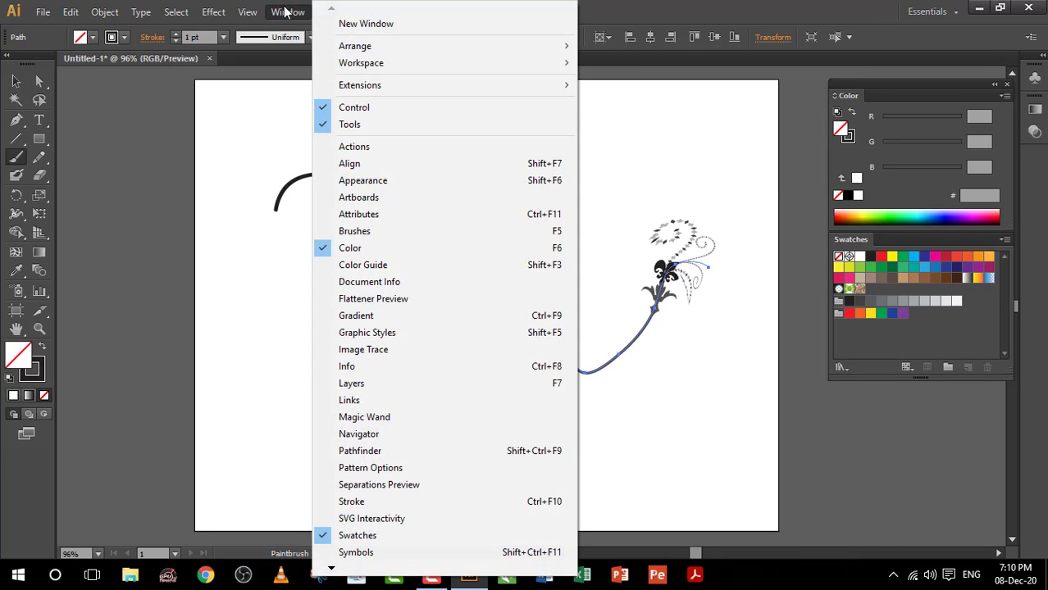
left_click(356, 232)
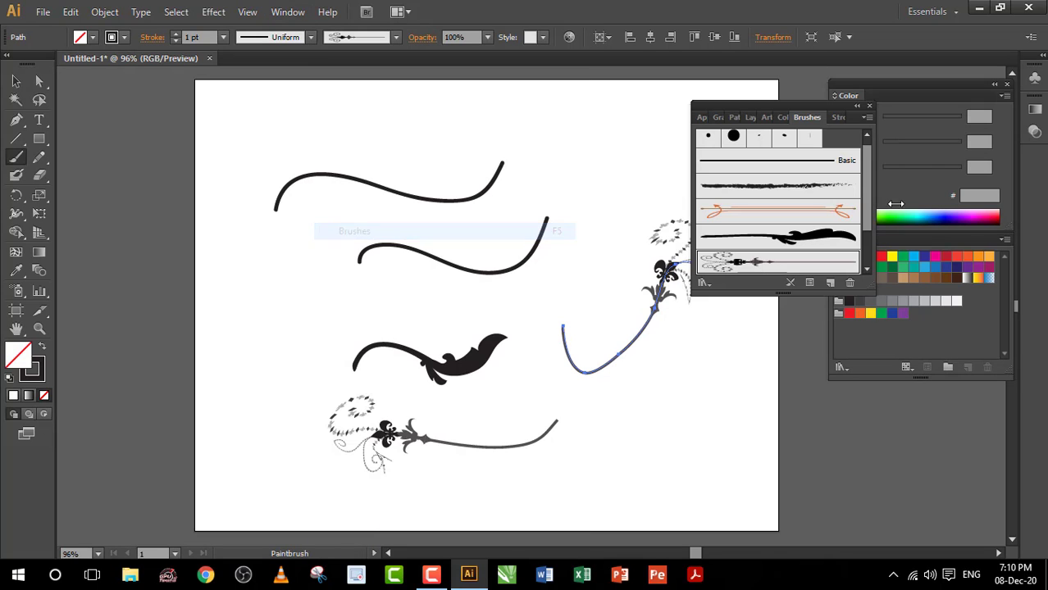
mouse_move(795, 104)
left_mouse_down()
mouse_move(895, 77)
mouse_move(829, 101)
mouse_move(882, 78)
left_mouse_up()
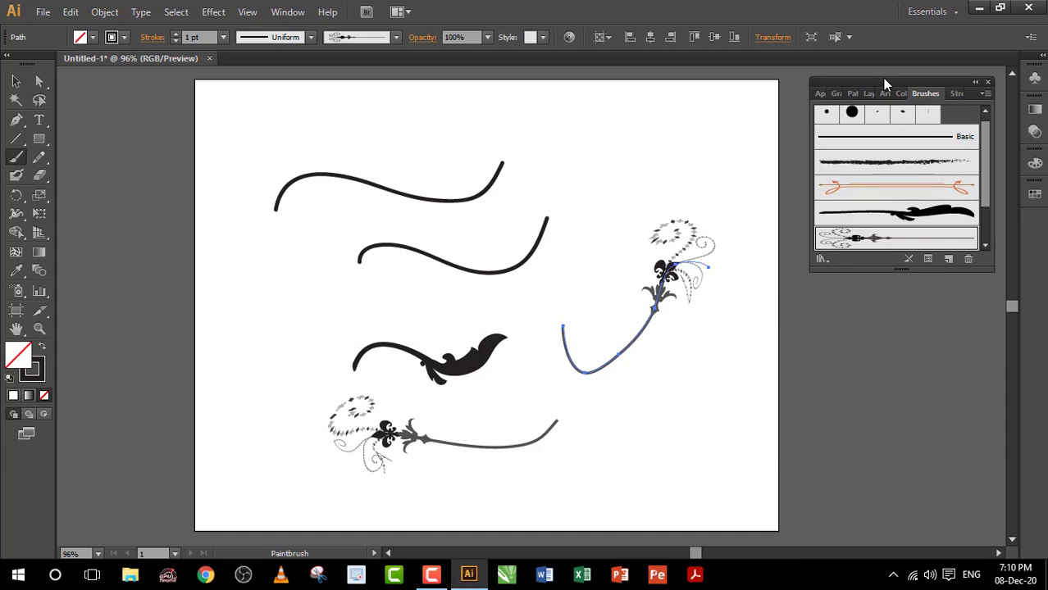
Step: Reopen the Elegant Curl & Floral Brush Set library and place it below the Brushes panel
left_click(822, 260)
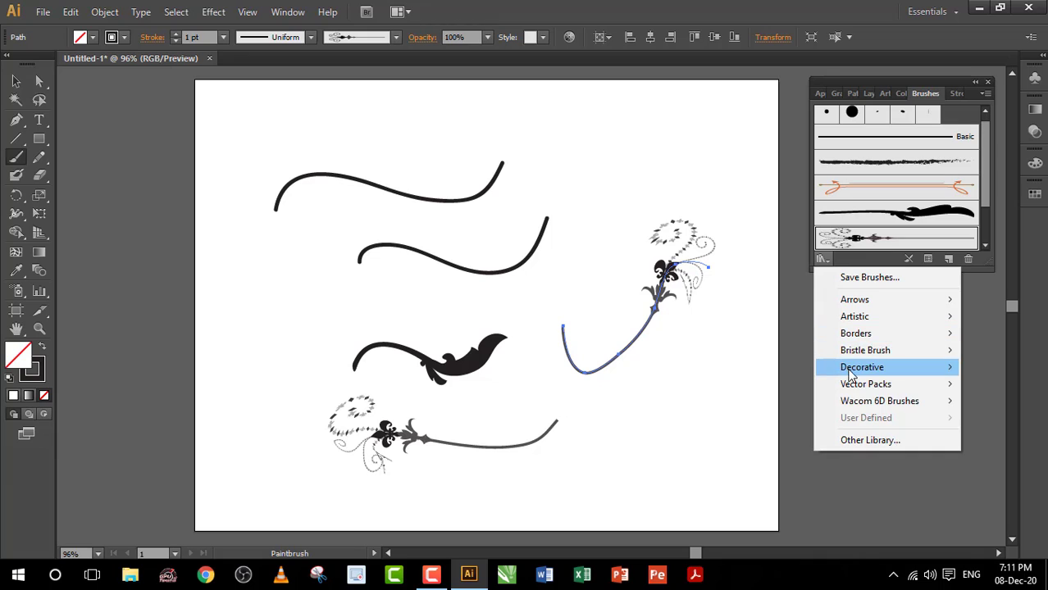
mouse_move(871, 374)
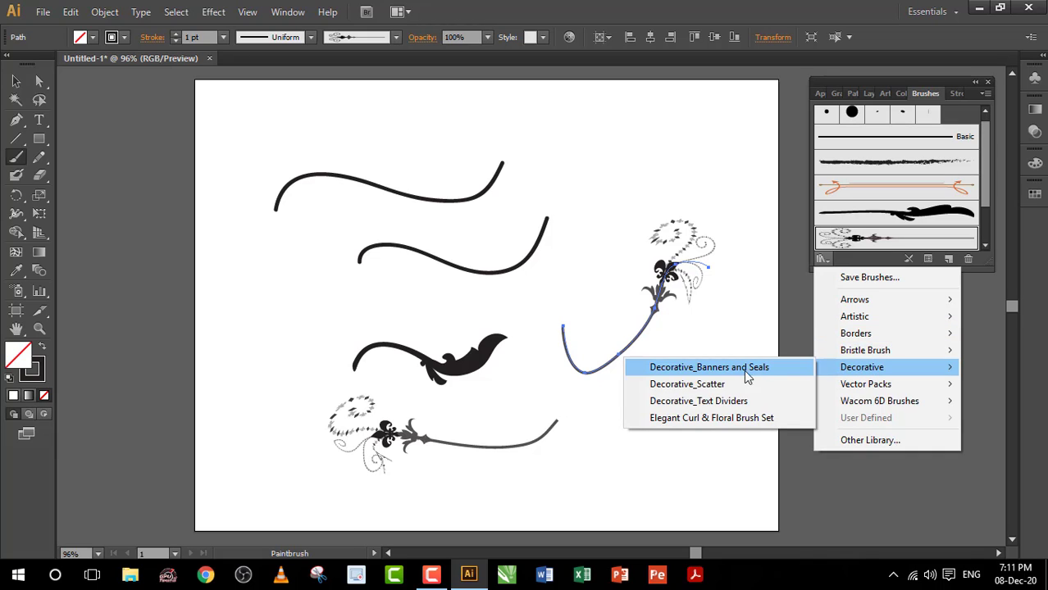
left_click(702, 420)
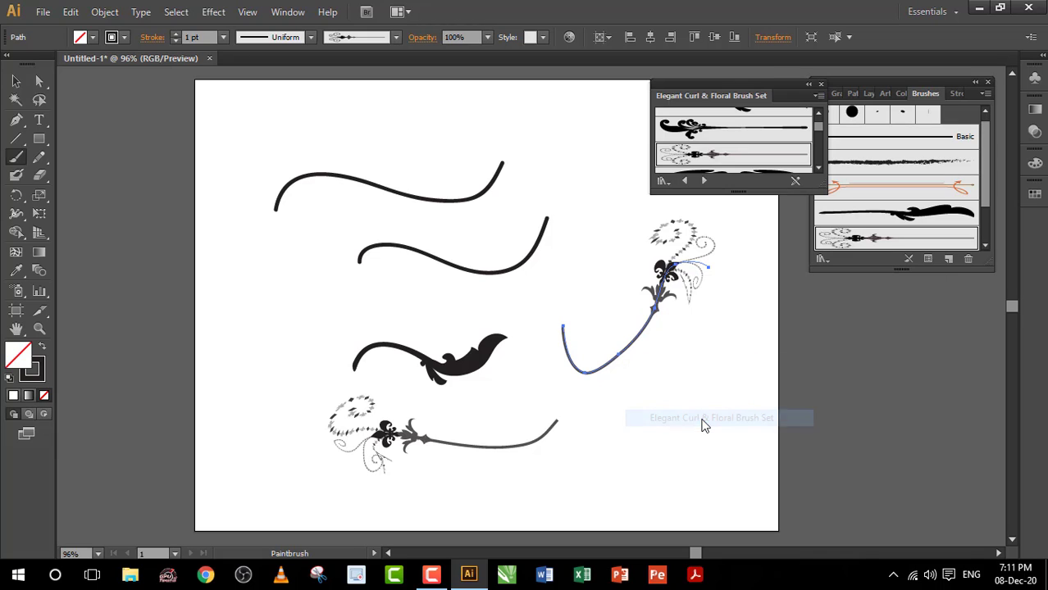
mouse_move(767, 94)
left_mouse_down()
mouse_move(771, 199)
mouse_move(905, 310)
left_mouse_up()
Step: Apply the Spikey brush to the selected hooked curve in the artboard's right half
scroll(906, 369, "down", 2)
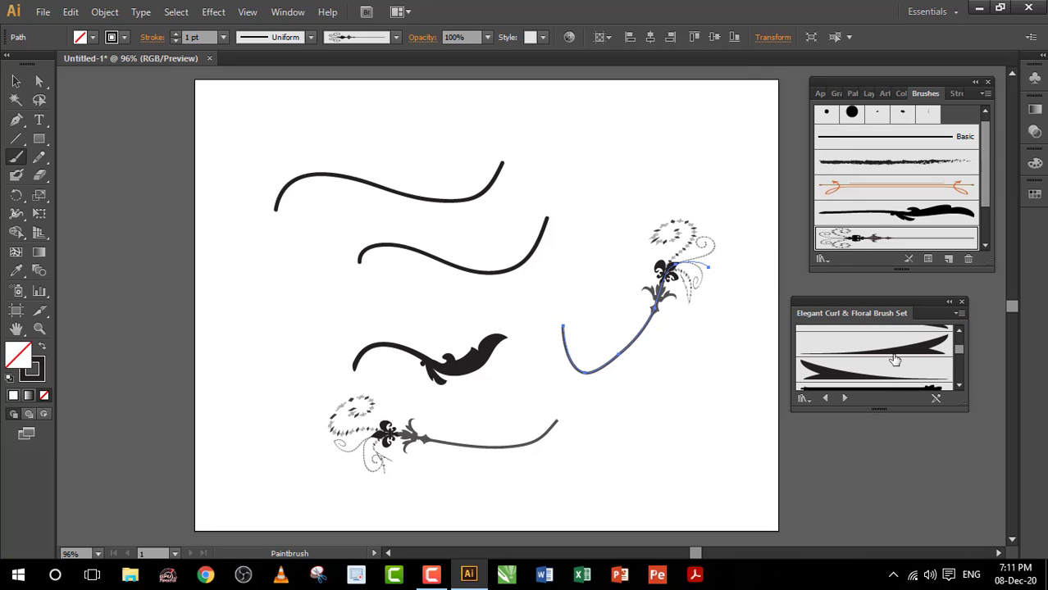
scroll(890, 358, "up", 1)
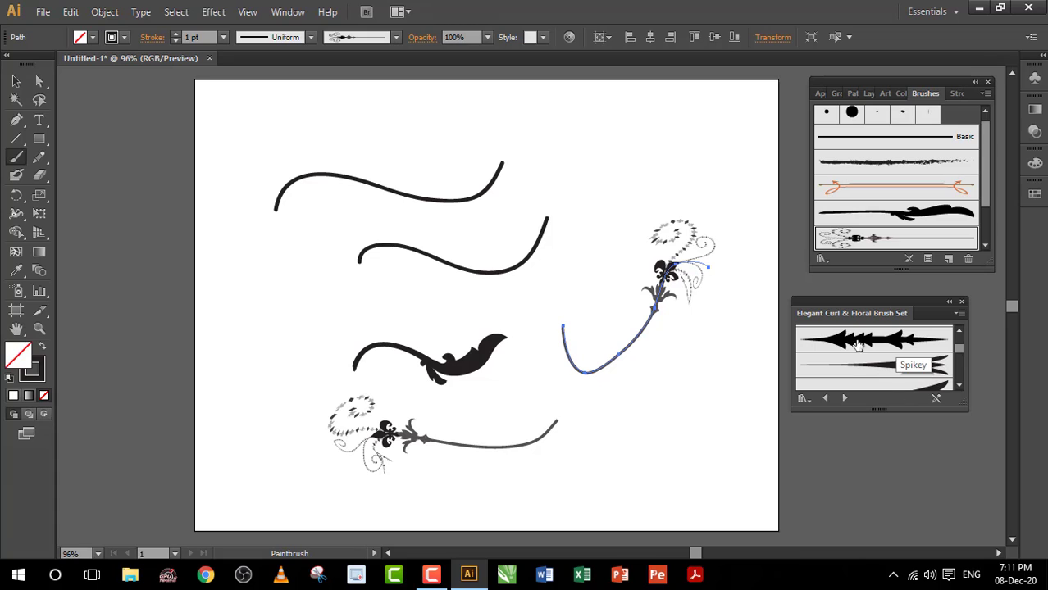
left_click(878, 342)
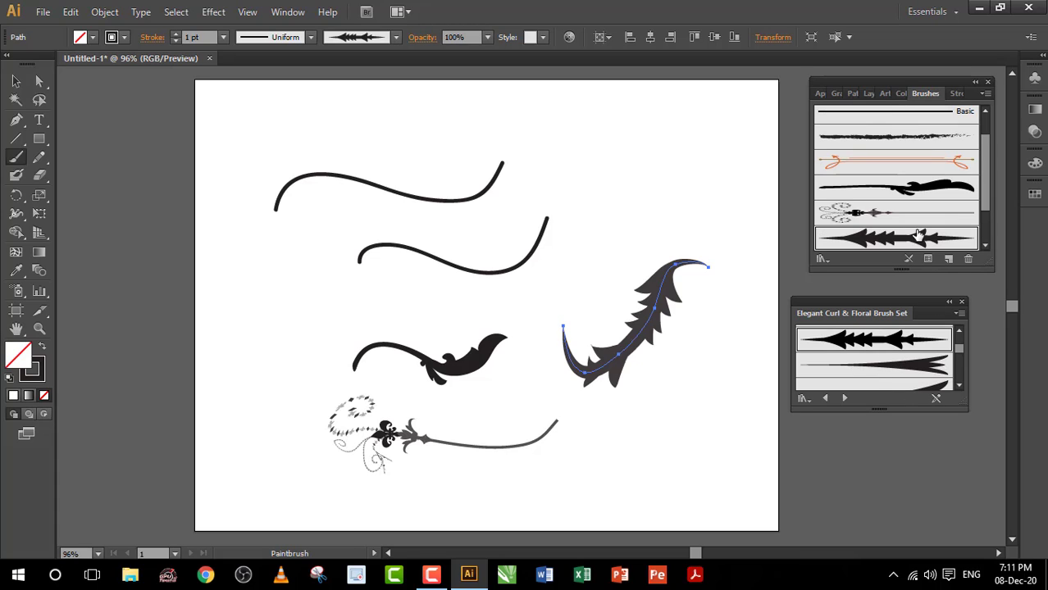
Step: Apply the Floral Leaves brush to the selected hooked curve and look through the remaining floral brushes
scroll(891, 361, "up", 4)
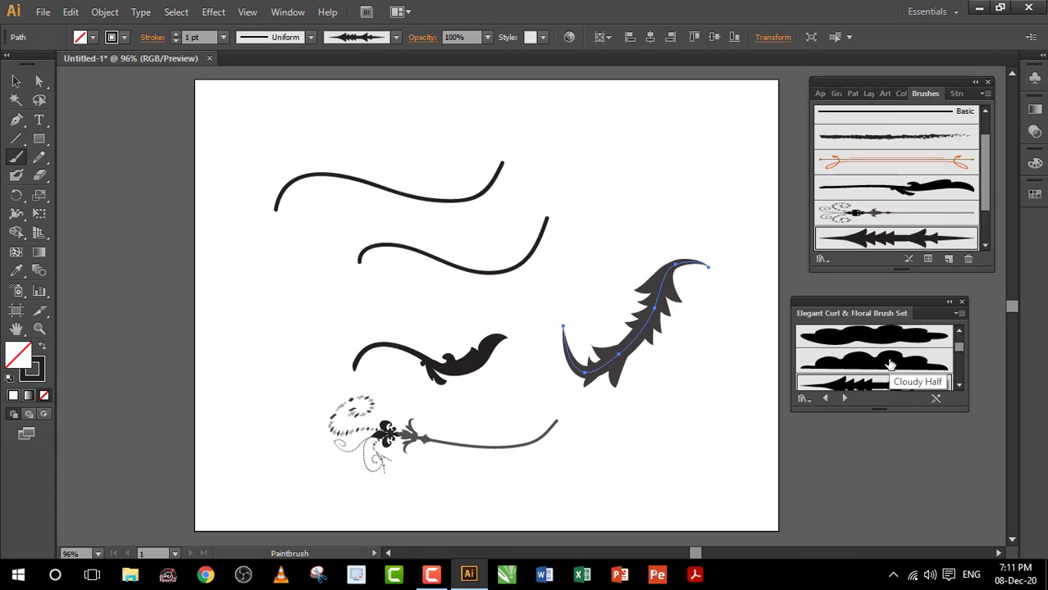
scroll(890, 363, "up", 1)
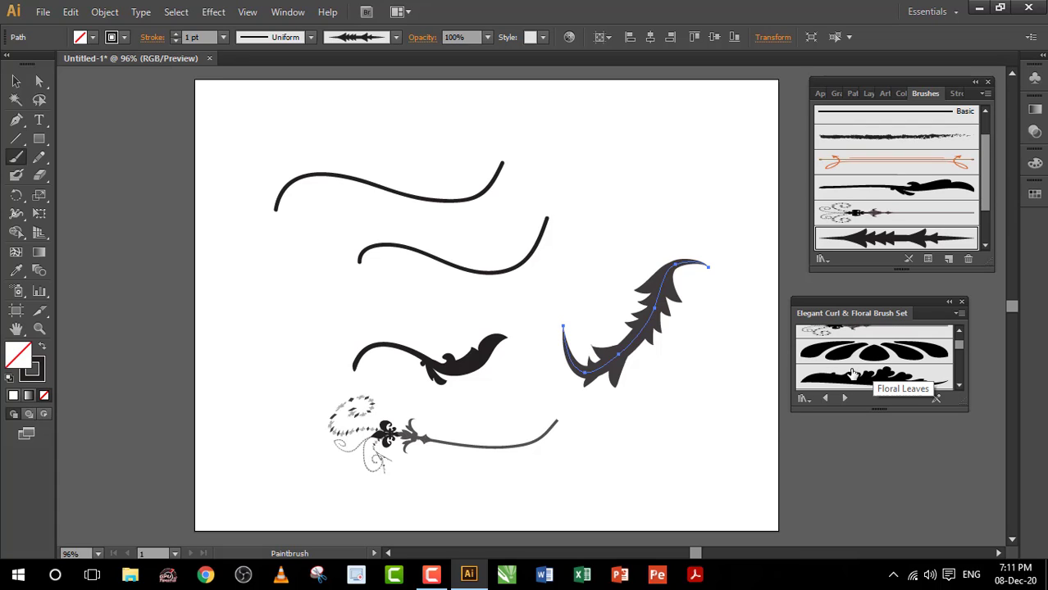
left_click(853, 375)
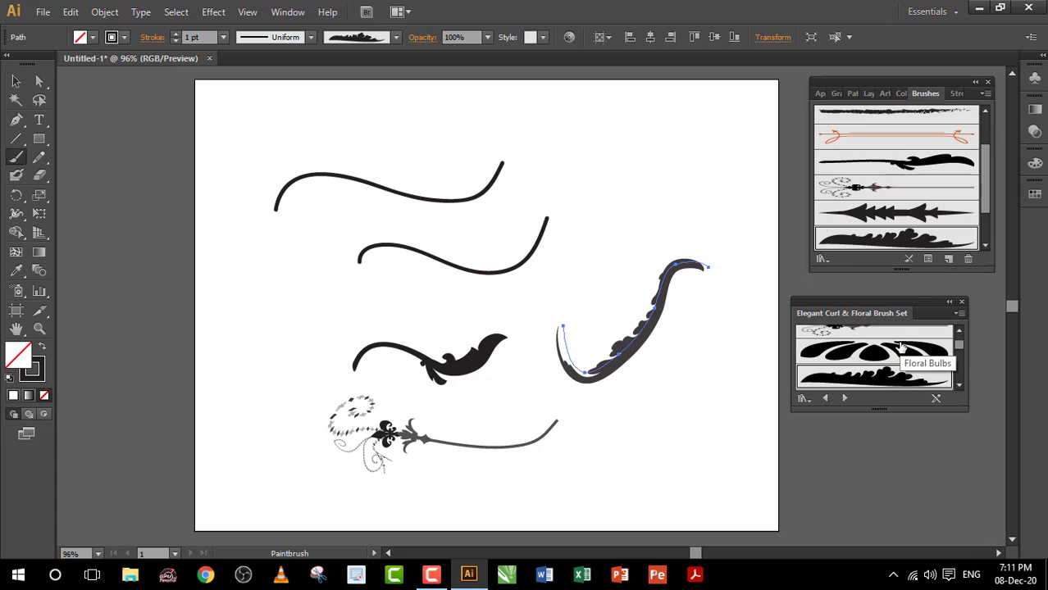
scroll(900, 347, "up", 1)
scroll(900, 347, "up", 1)
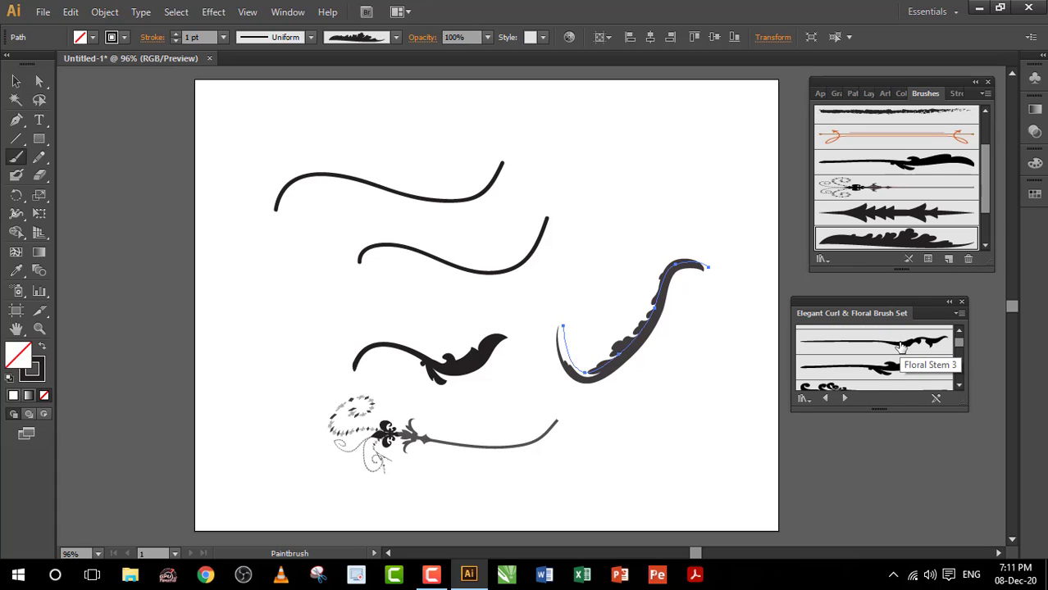
scroll(901, 347, "up", 1)
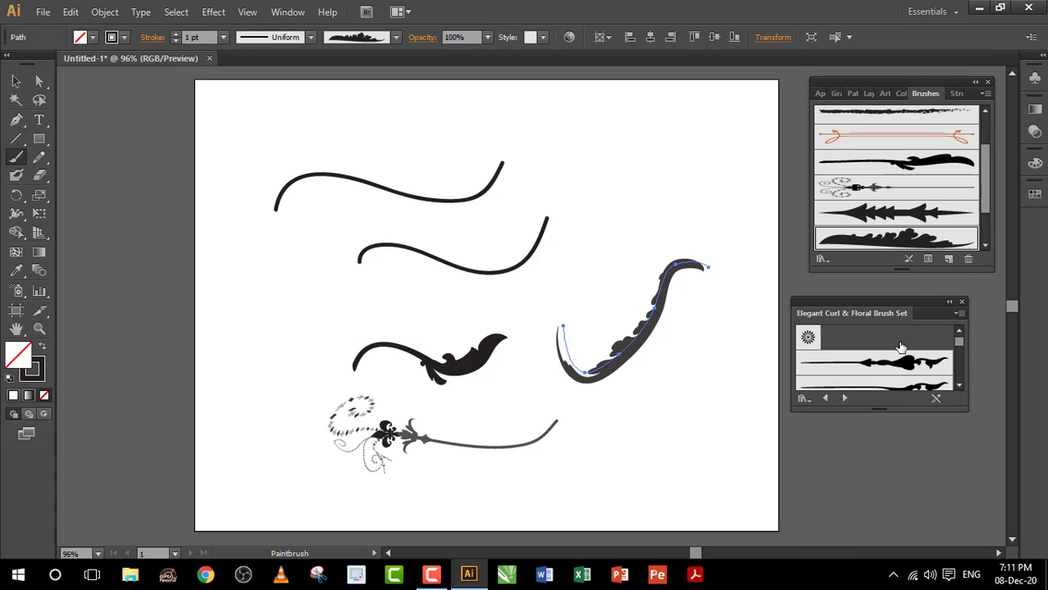
Step: Close the floral brush library and paint a wavy Floral Leaves stroke above the other strokes near the artboard's upper edge
left_click(962, 301)
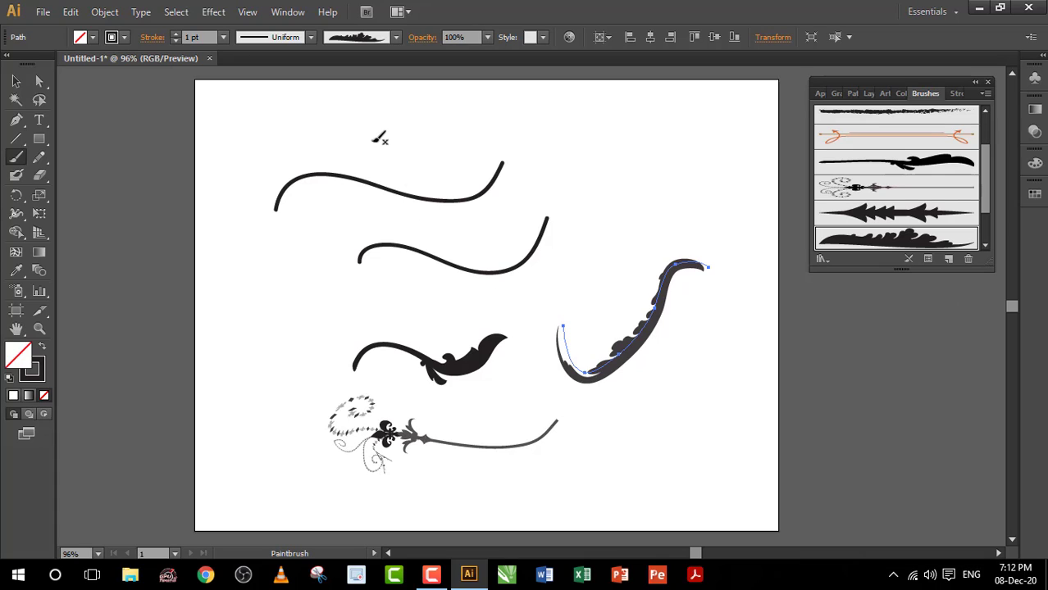
mouse_move(371, 141)
left_mouse_down()
mouse_move(397, 130)
mouse_move(568, 163)
mouse_move(615, 145)
mouse_move(628, 106)
left_mouse_up()
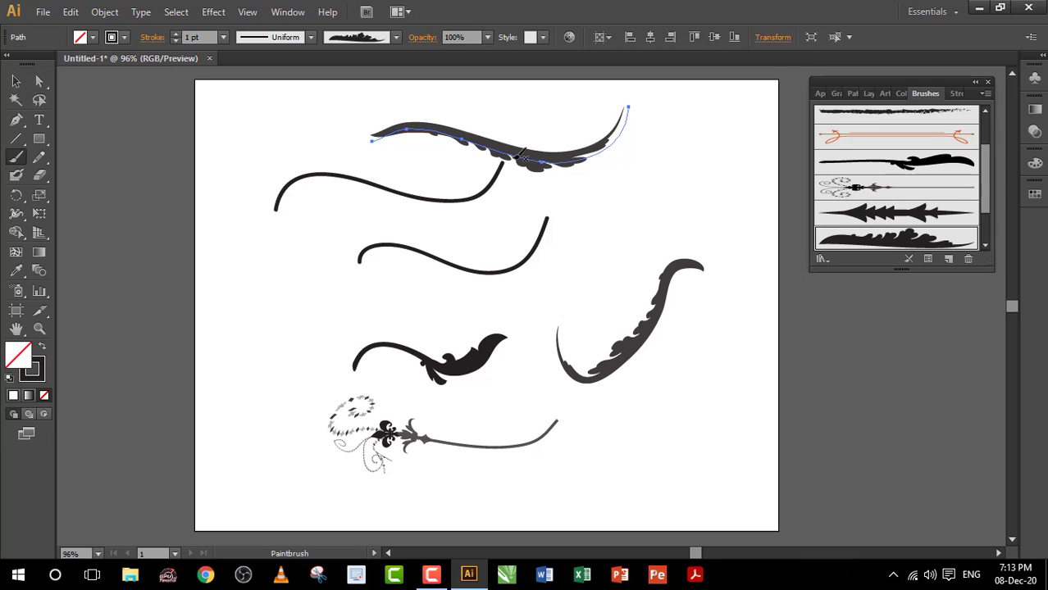
key("v")
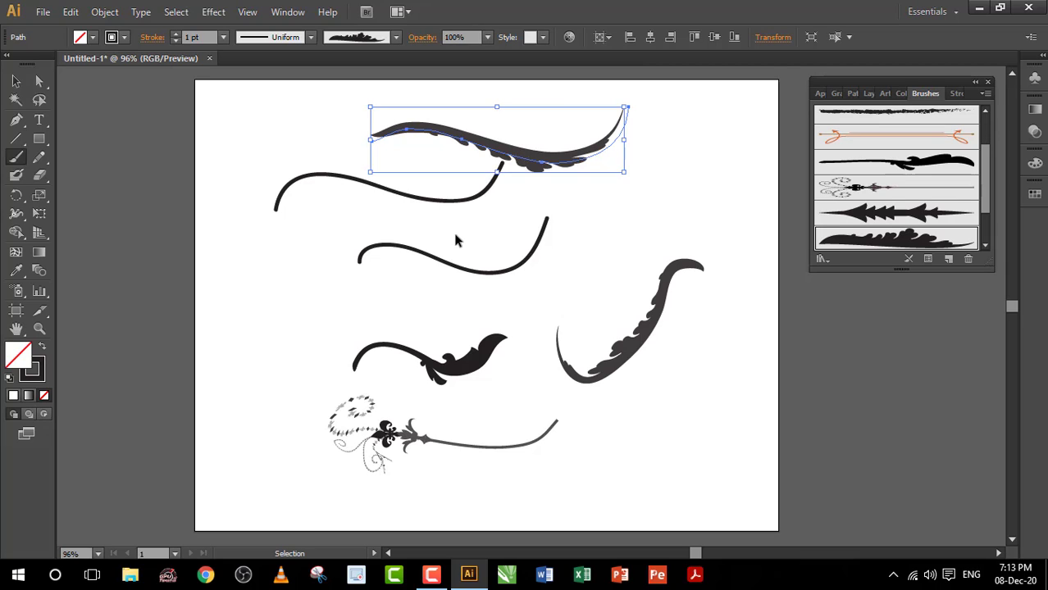
Step: Delete all the painted strokes from the artboard and activate the Paintbrush tool
key("ctrl+a")
key("Delete")
key("b")
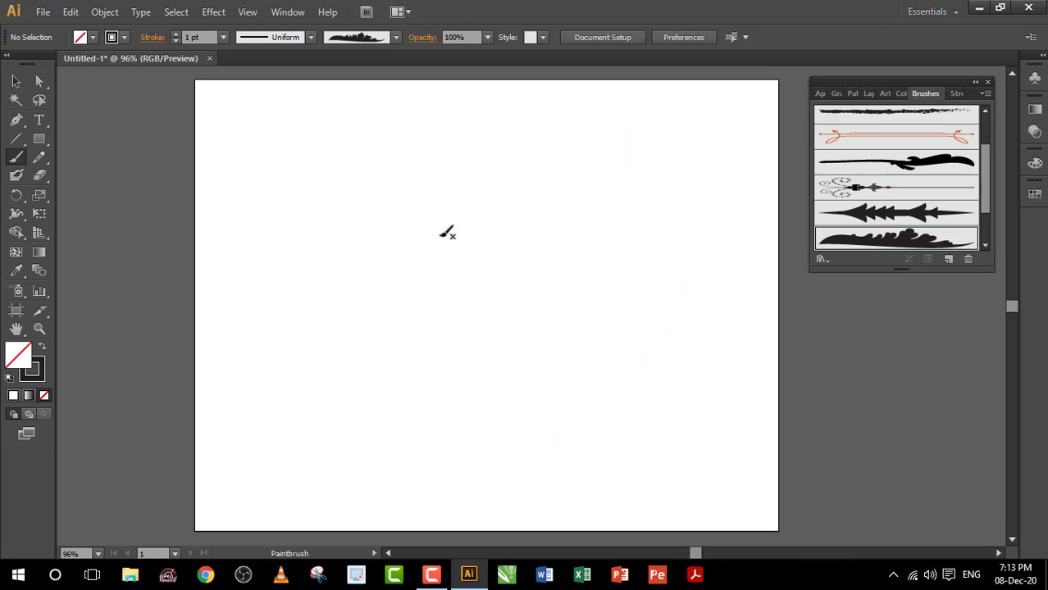
Step: Draw a circle with the Ellipse tool in the artboard's upper-left area and move it toward the centre
left_click(44, 142)
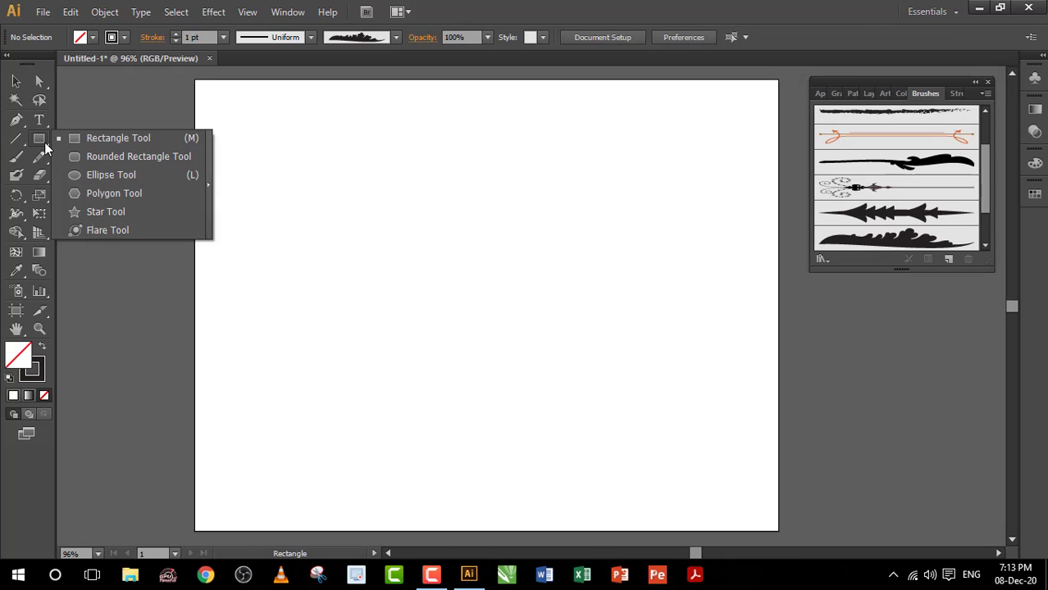
left_click(94, 175)
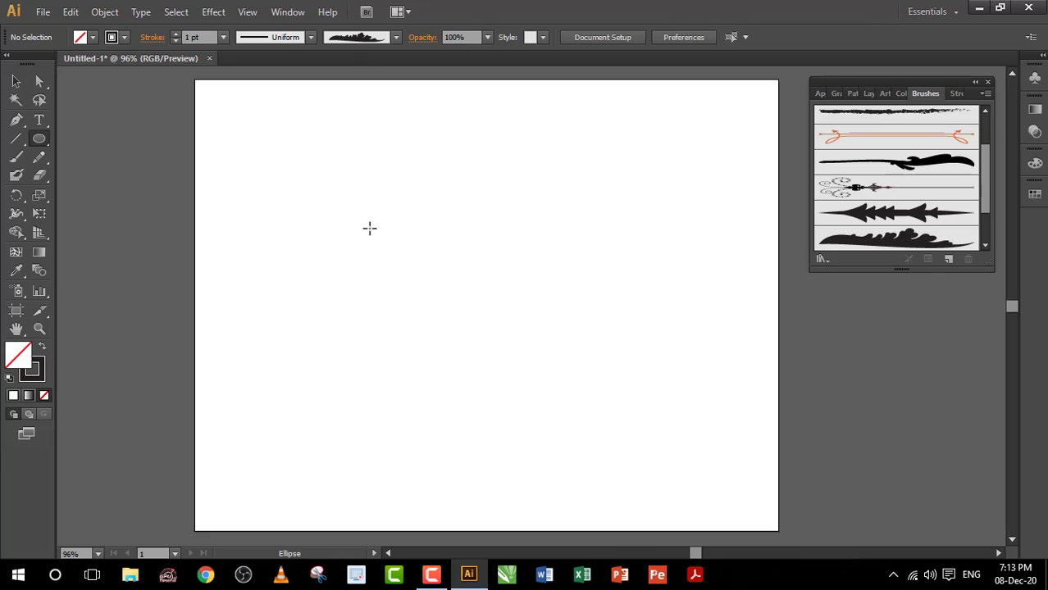
left_click_drag(369, 228, 471, 330)
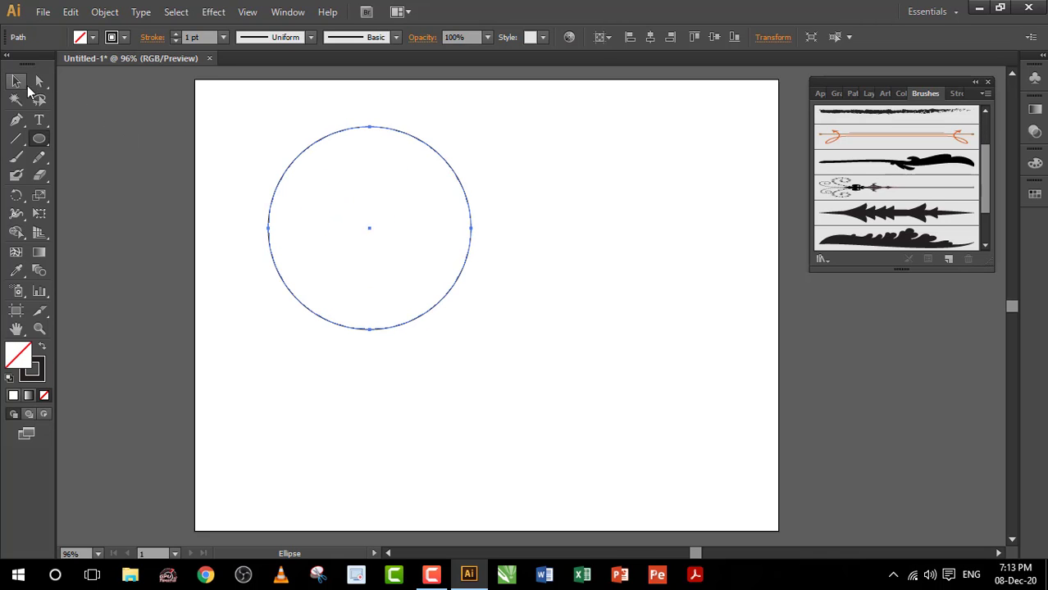
left_click(18, 84)
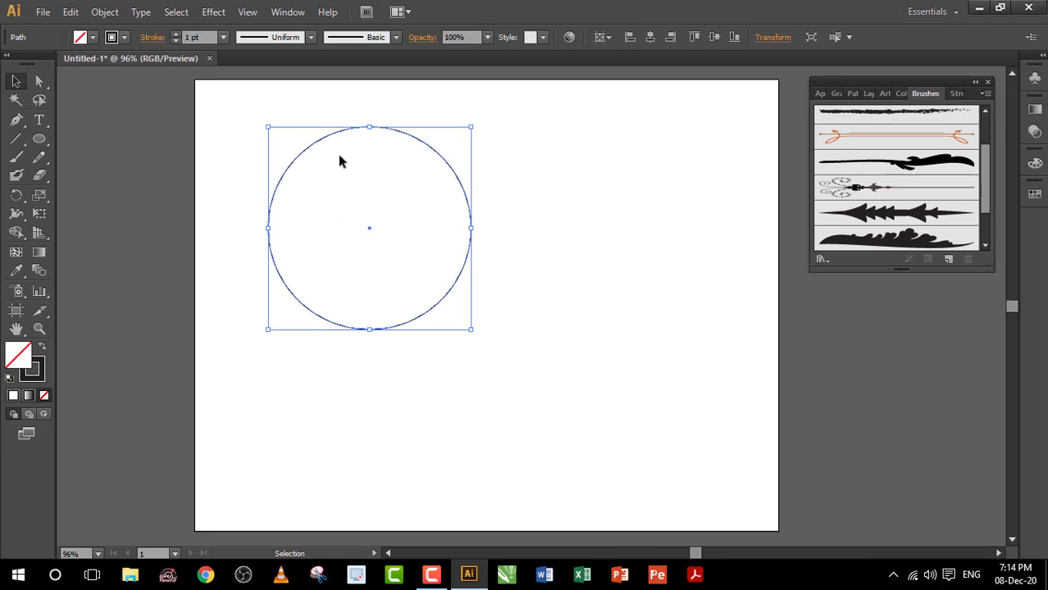
left_click_drag(355, 129, 432, 157)
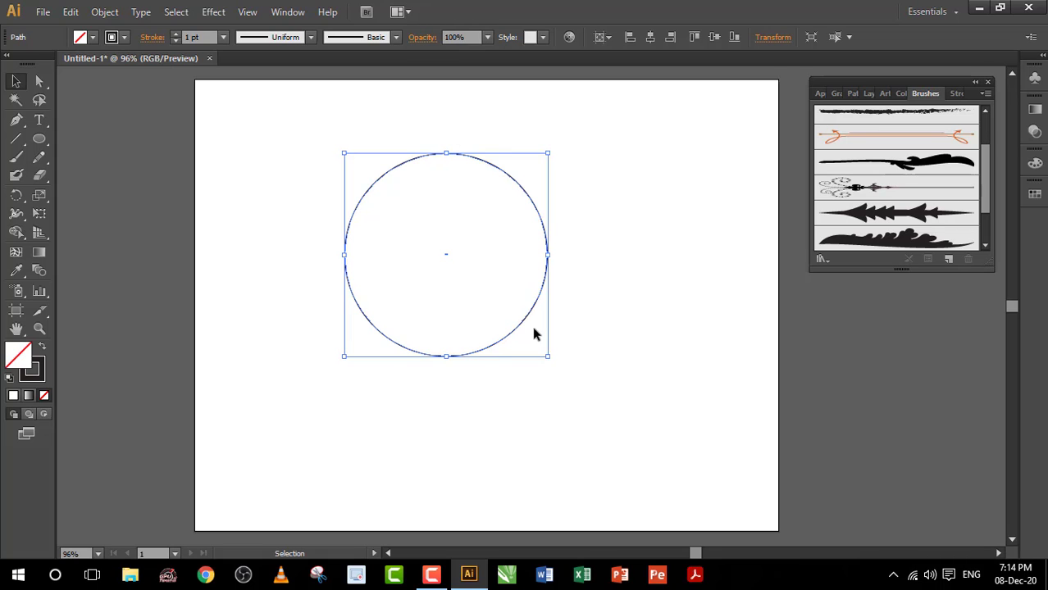
Step: Try the Floral Leaves and Floral Stem 4 brushes on the circle, finishing with the Fleur Di Li brush
left_click(891, 236)
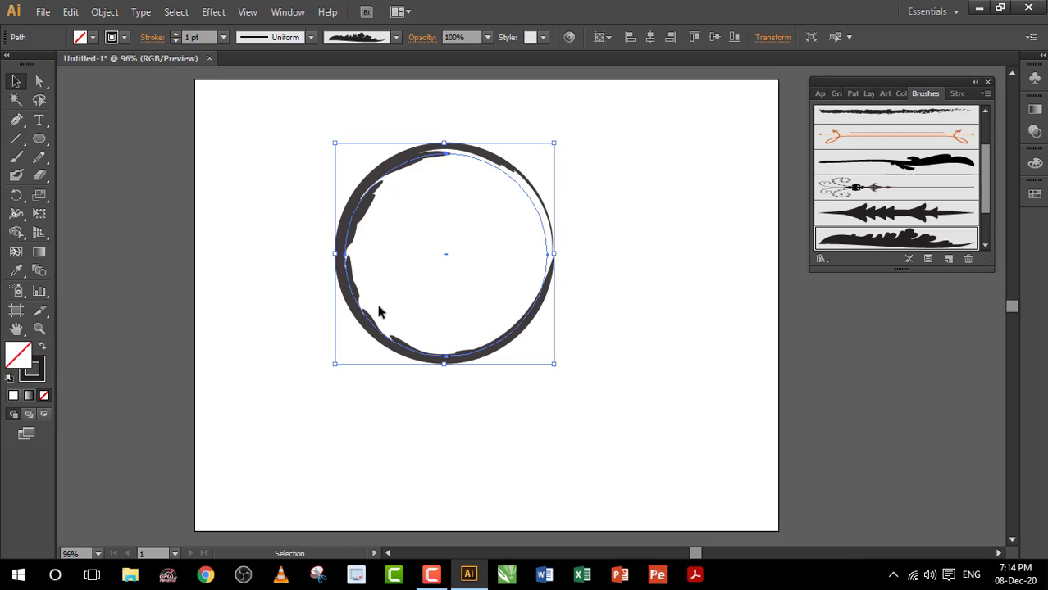
left_click(893, 171)
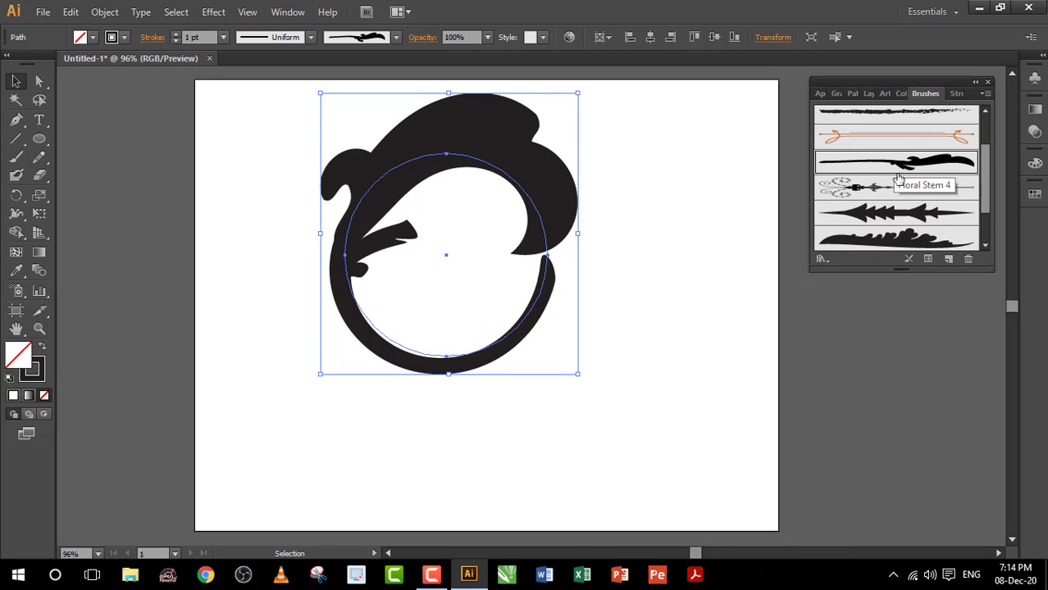
left_click(871, 190)
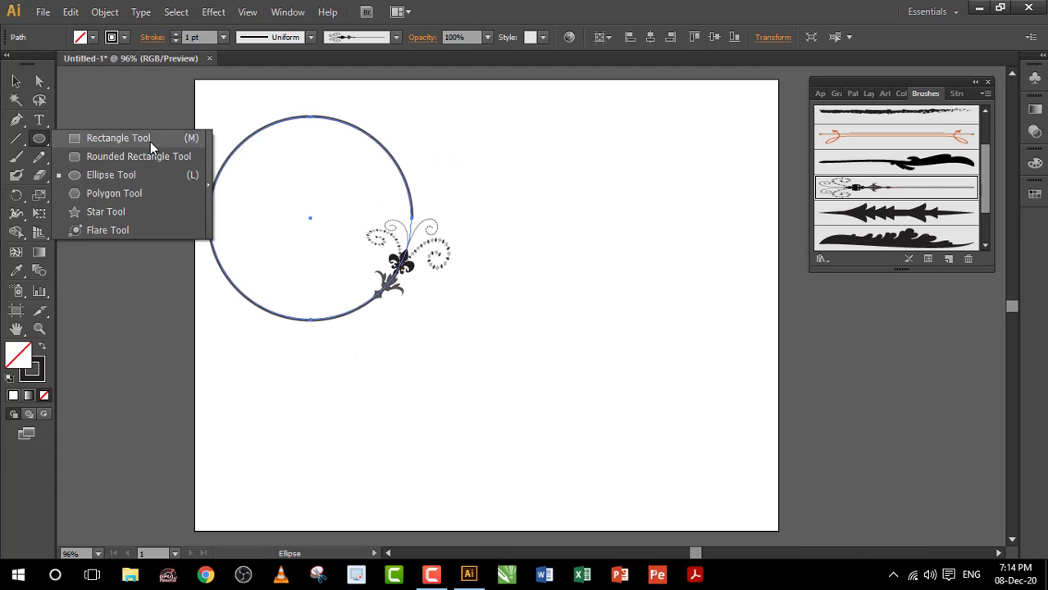
Step: Draw a five-pointed star about 281 by 268 pt beside the circle, apply the Spikey brush and shift it slightly down
left_click(105, 212)
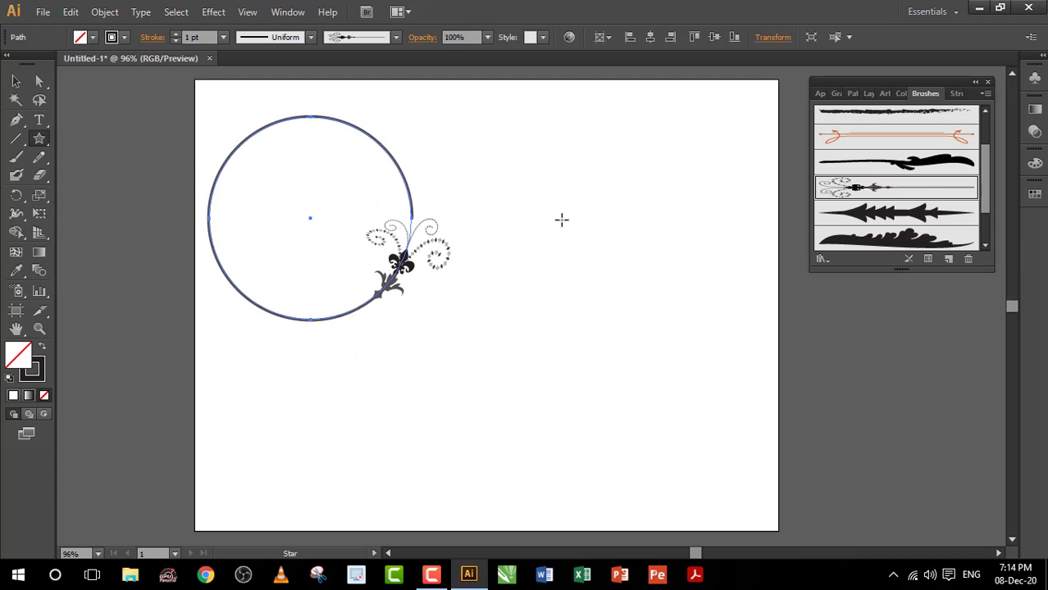
left_click_drag(556, 196, 623, 280)
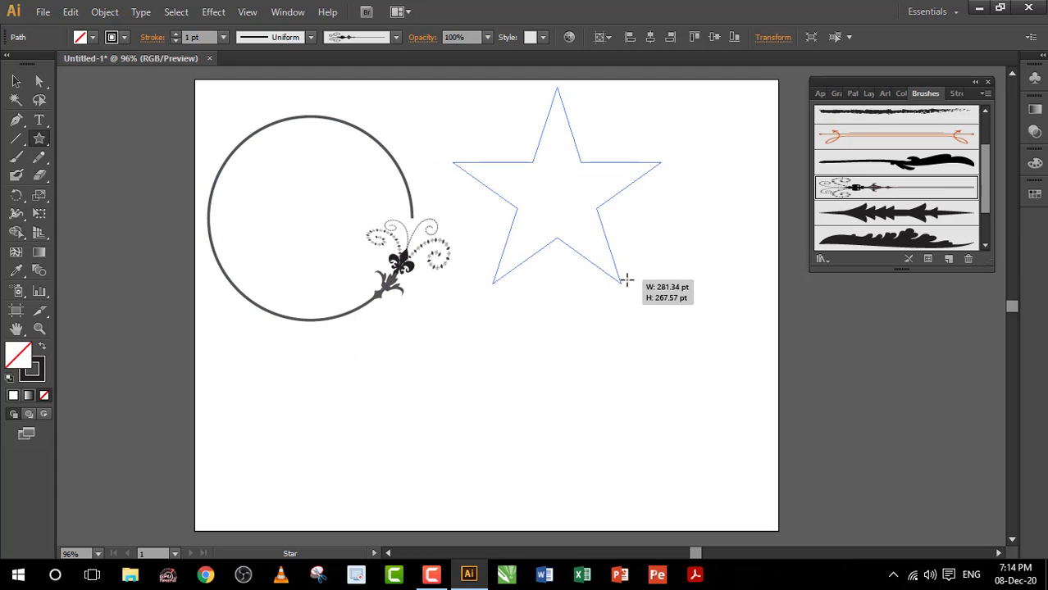
left_click(17, 83)
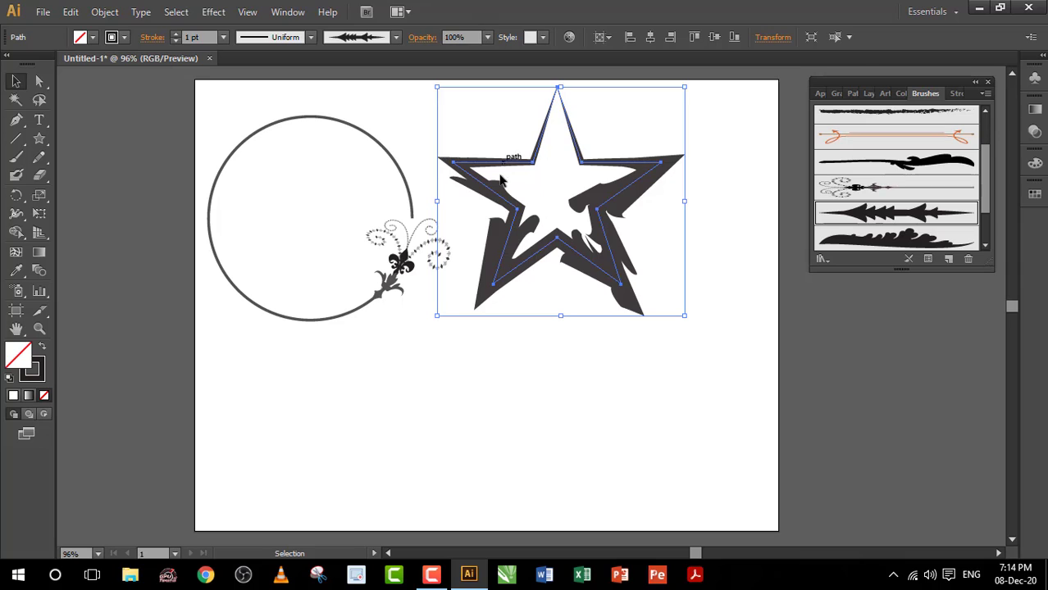
left_click_drag(607, 242, 622, 266)
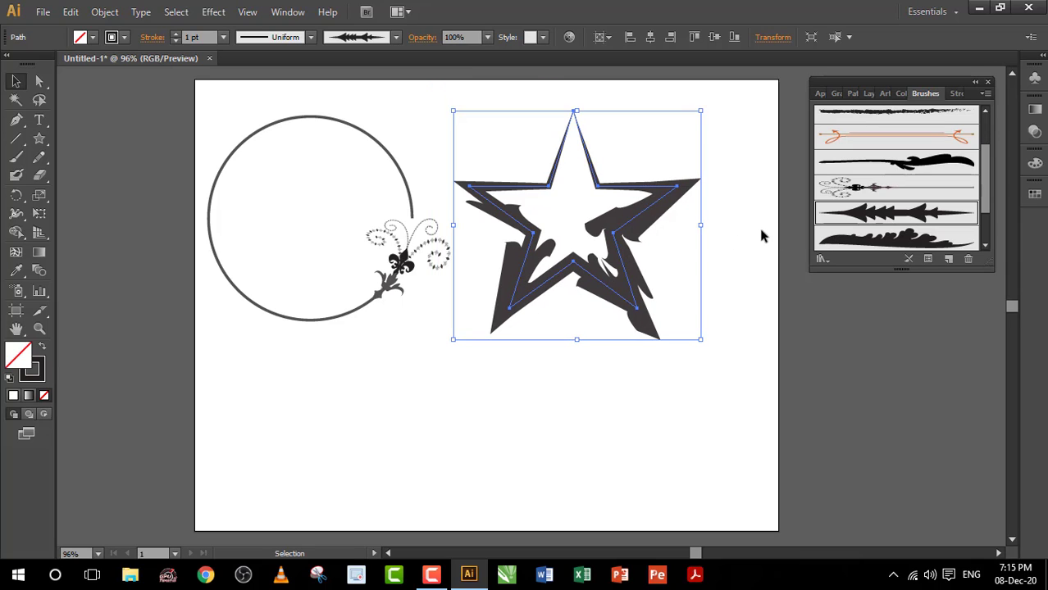
Step: Paint a wavy stroke below the circle and star with the Blob Brush tool
left_click(16, 176)
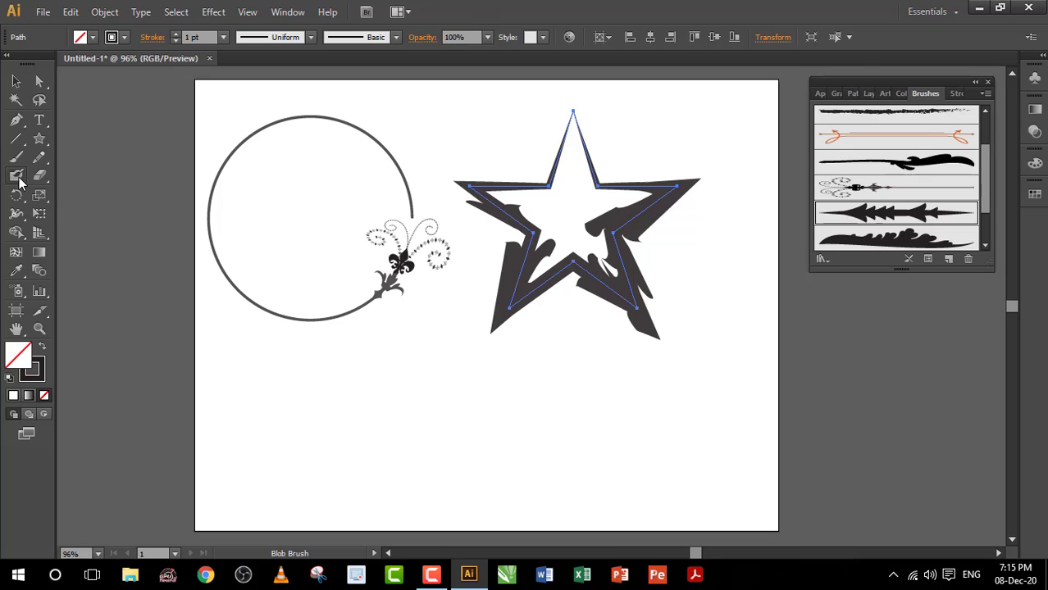
key("v")
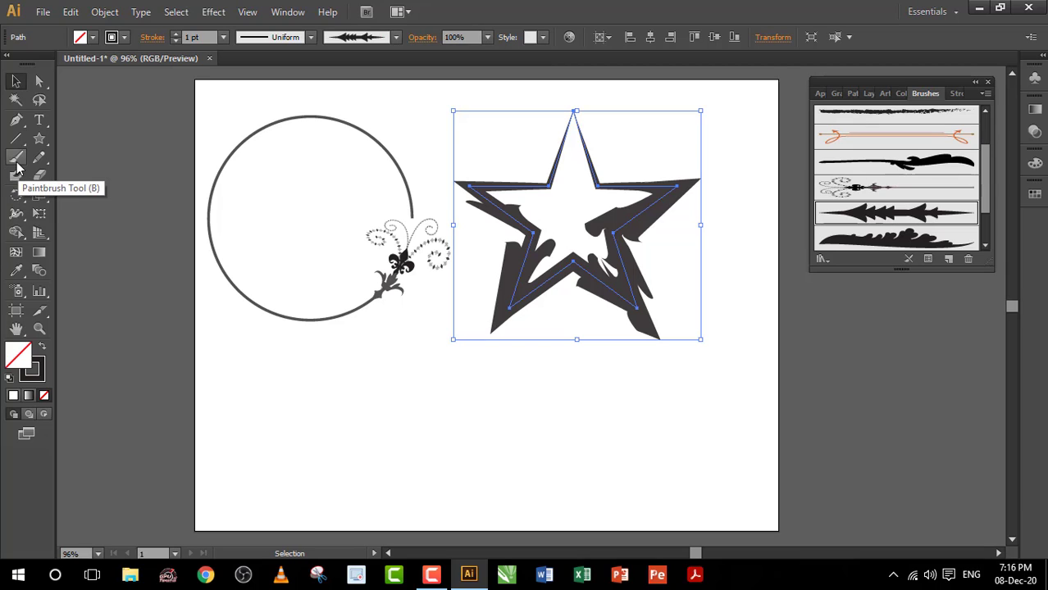
left_click(16, 174)
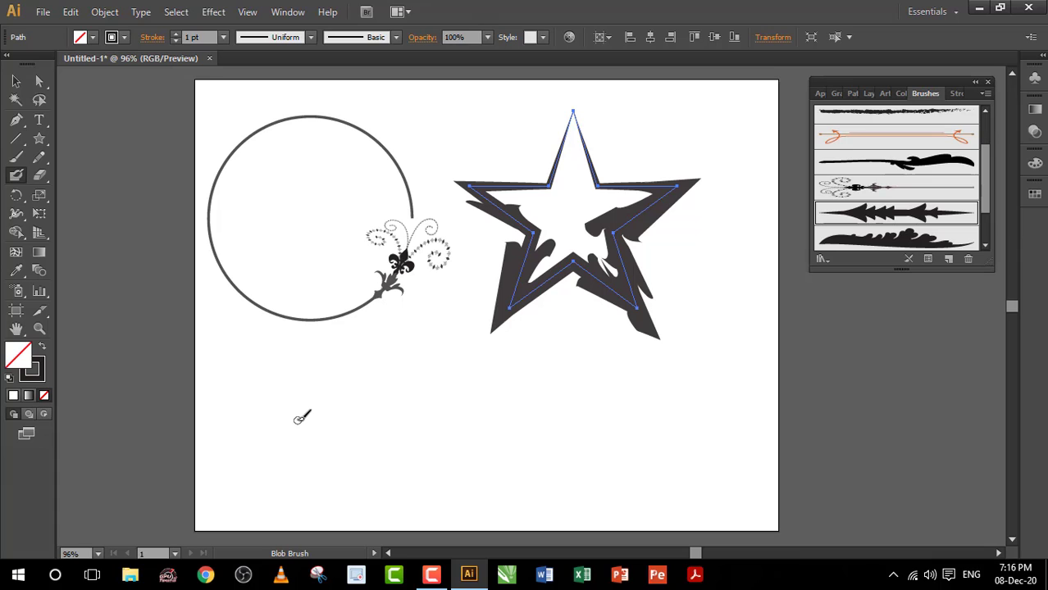
mouse_move(298, 419)
left_mouse_down()
mouse_move(337, 392)
mouse_move(376, 414)
mouse_move(501, 428)
mouse_move(529, 401)
left_mouse_up()
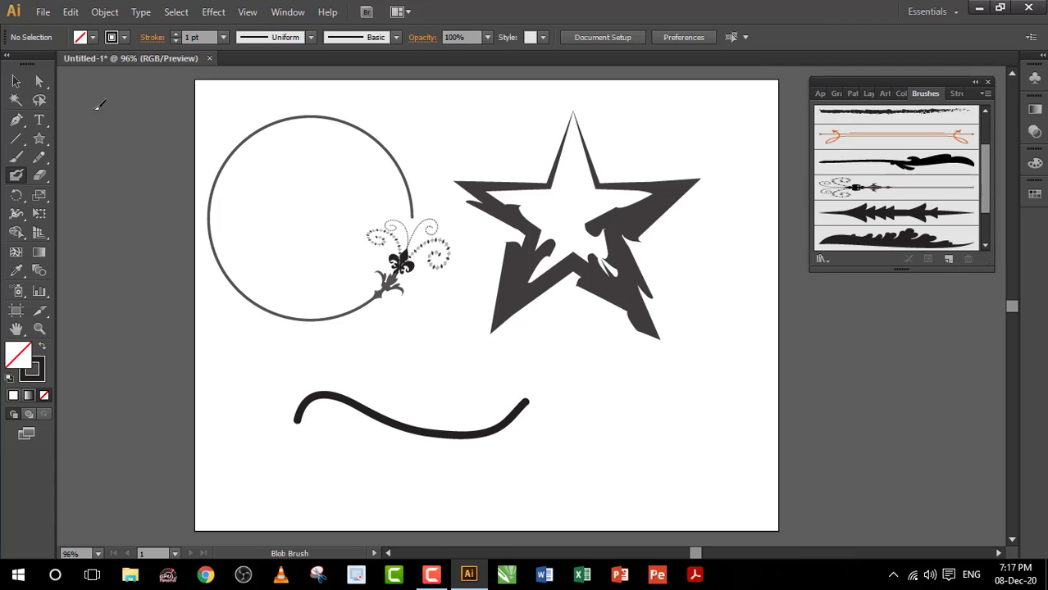
Step: Apply the Spikey brush to the outline of the wavy Blob Brush shape
left_click(15, 81)
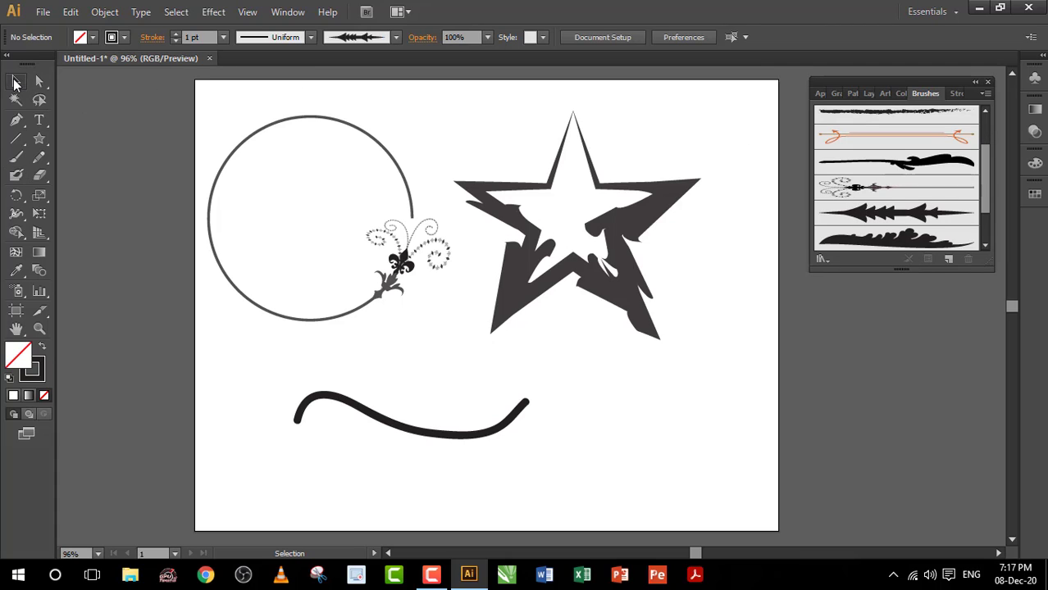
left_click(350, 399)
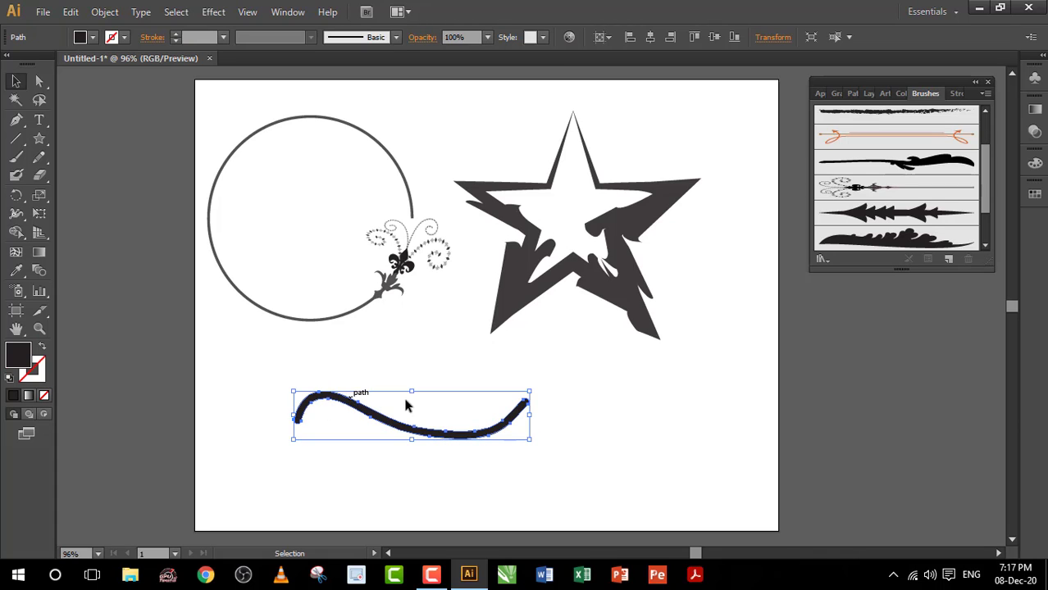
left_click(871, 214)
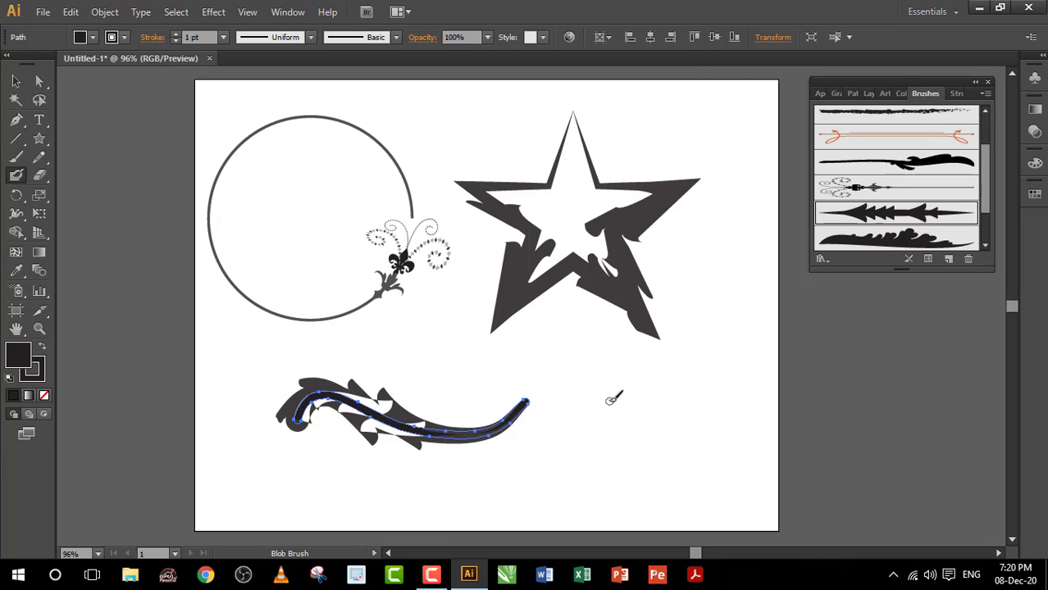
Step: Enlarge the Blob Brush tip and paint a thick hooked stroke below the star
key("bracketright")
key("bracketright")
key("bracketright")
key("bracketright")
key("bracketleft")
key("bracketleft")
key("bracketleft")
mouse_move(566, 439)
left_mouse_down()
mouse_move(586, 413)
mouse_move(676, 425)
mouse_move(712, 369)
left_mouse_up()
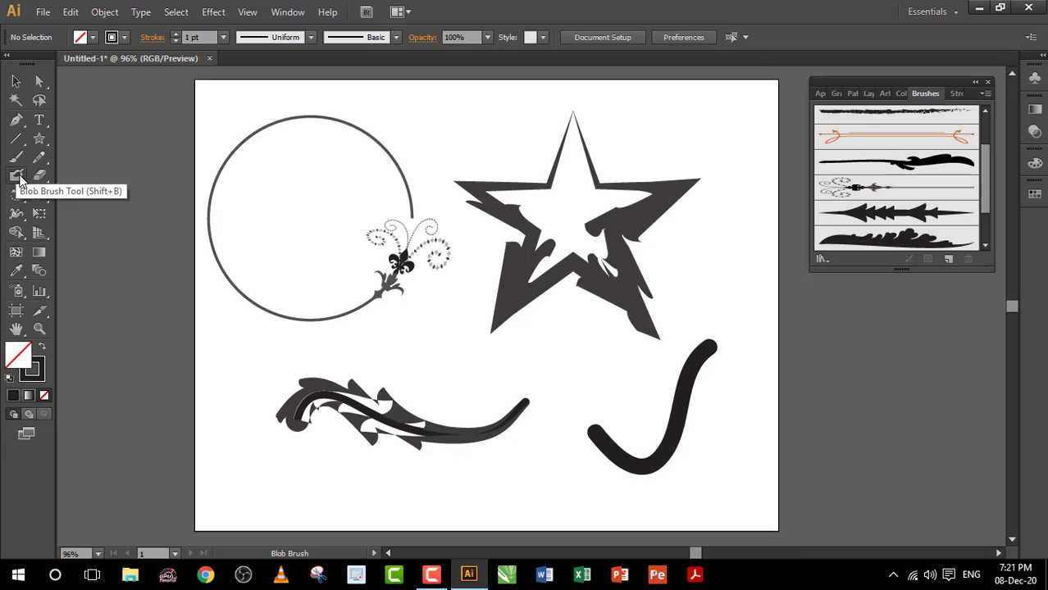
Step: Delete the circle, the star and both Blob Brush shapes from the artboard
key("b")
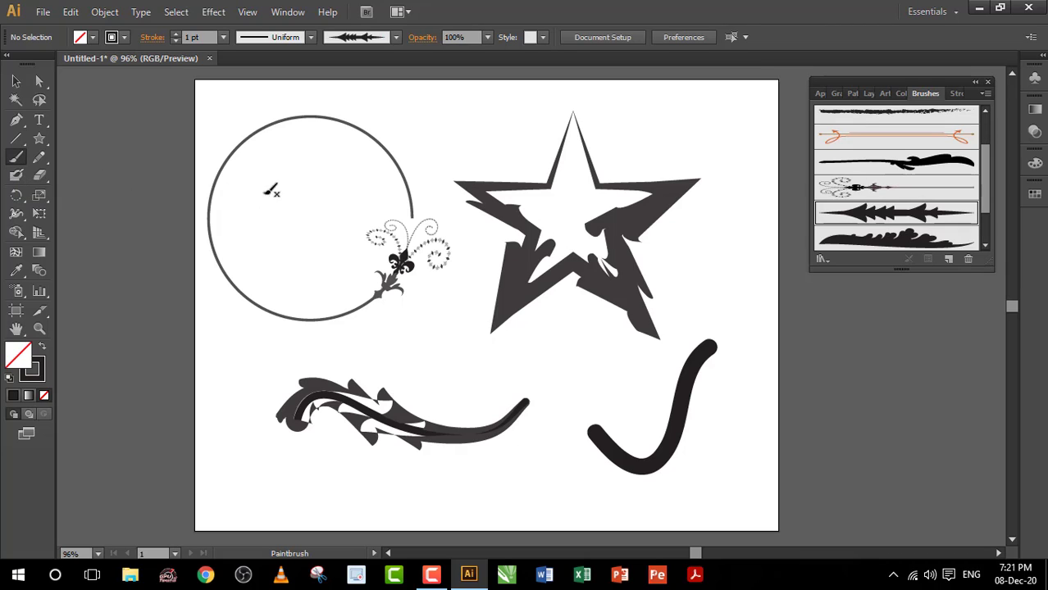
key("ctrl+a")
key("Delete")
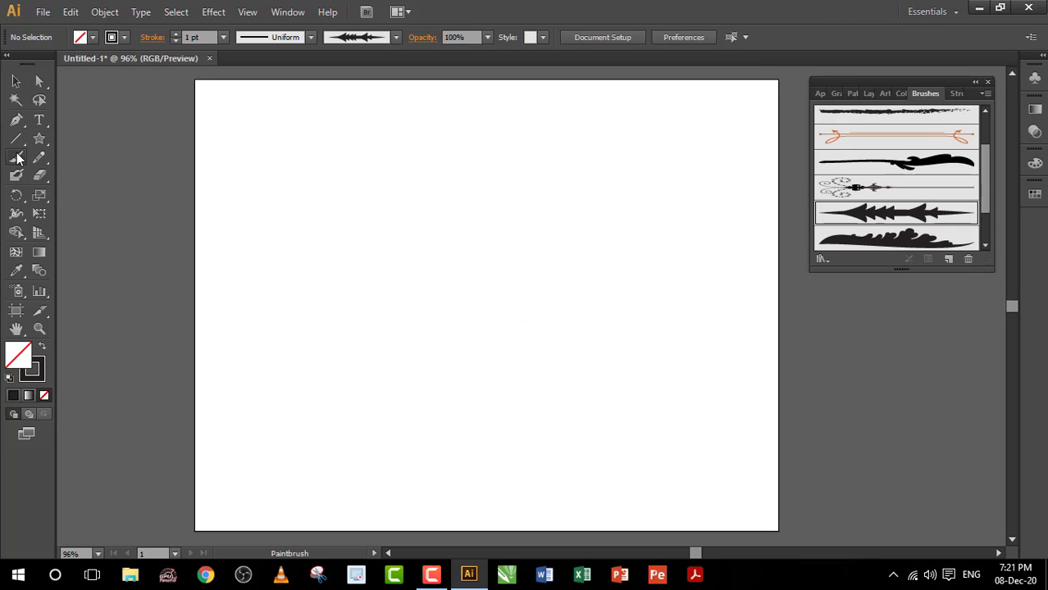
Step: Paint two nearly overlapping S-shaped strokes in the artboard's upper-left area using the Paintbrush with the 5 pt. Round brush
left_click(396, 37)
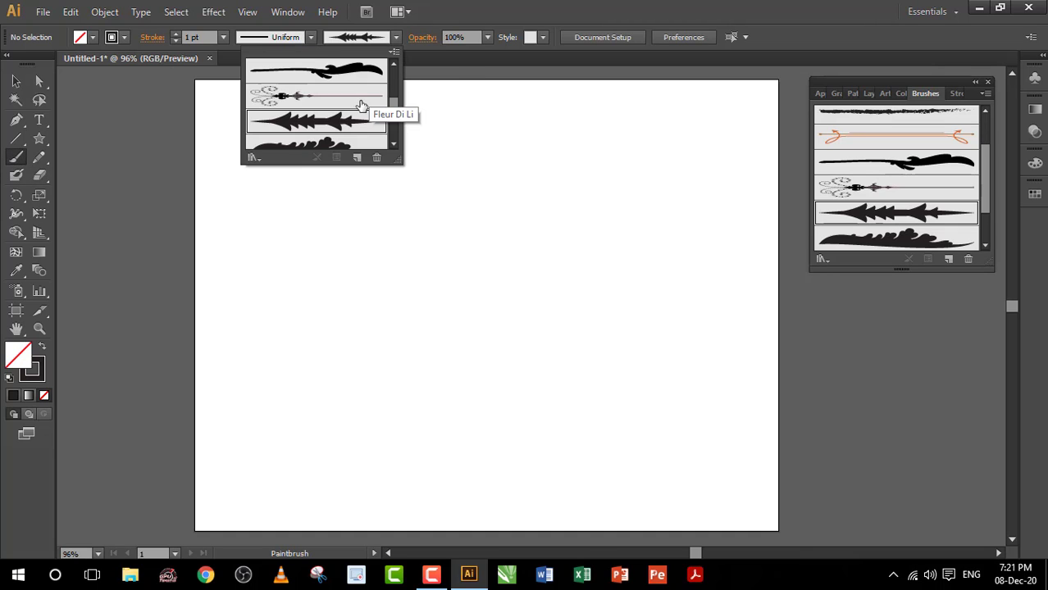
scroll(346, 98, "up", 5)
left_click(258, 71)
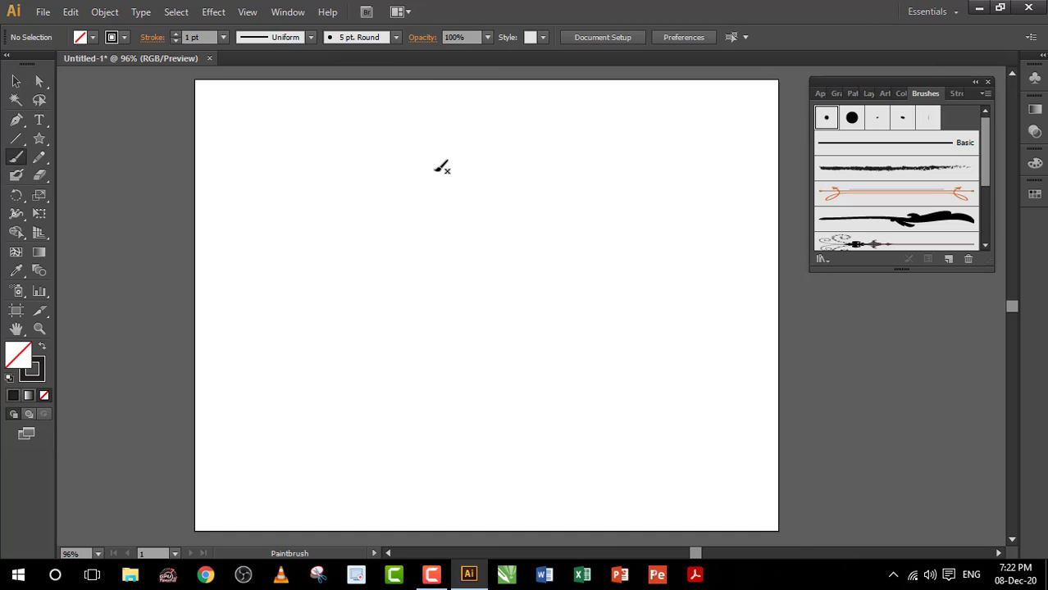
mouse_move(434, 169)
left_mouse_down()
mouse_move(385, 184)
mouse_move(385, 260)
mouse_move(346, 286)
mouse_move(312, 267)
left_mouse_up()
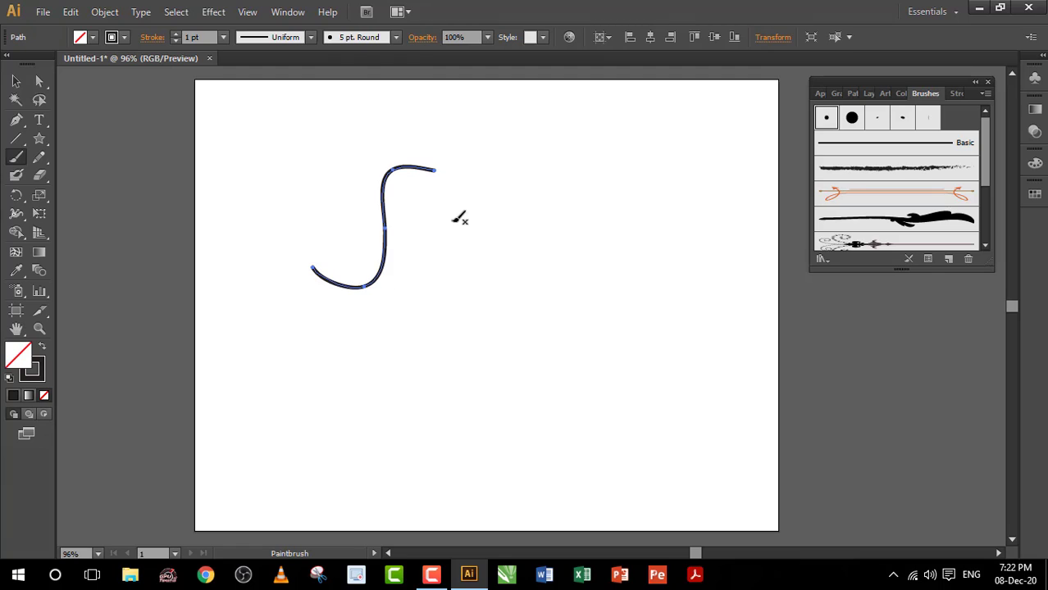
left_click_drag(445, 197, 353, 297)
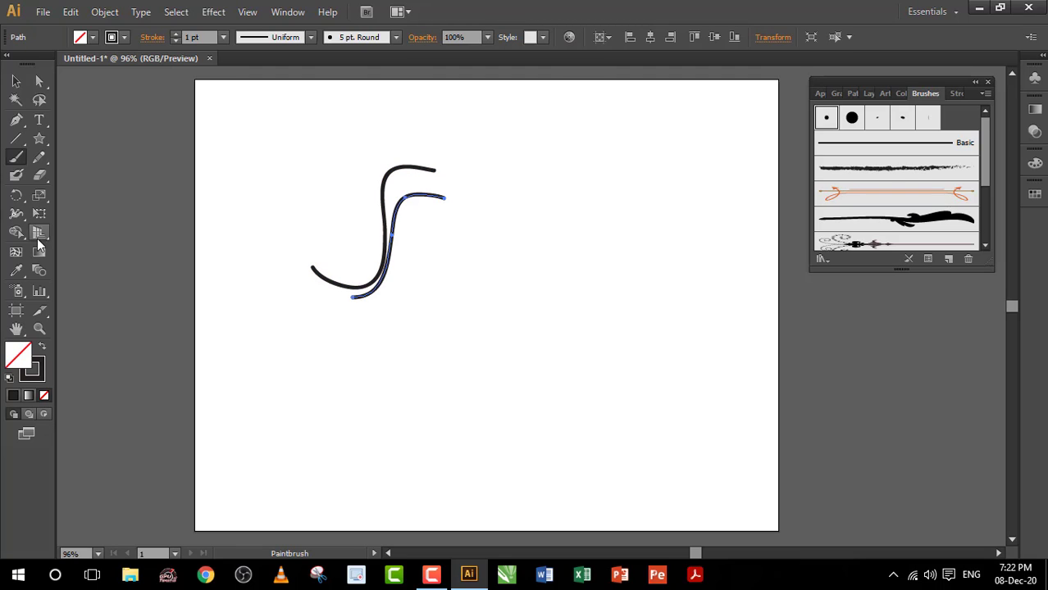
Step: Paint two overlapping S-shaped strokes with the Blob Brush tool beside the Paintbrush strokes
left_click(16, 174)
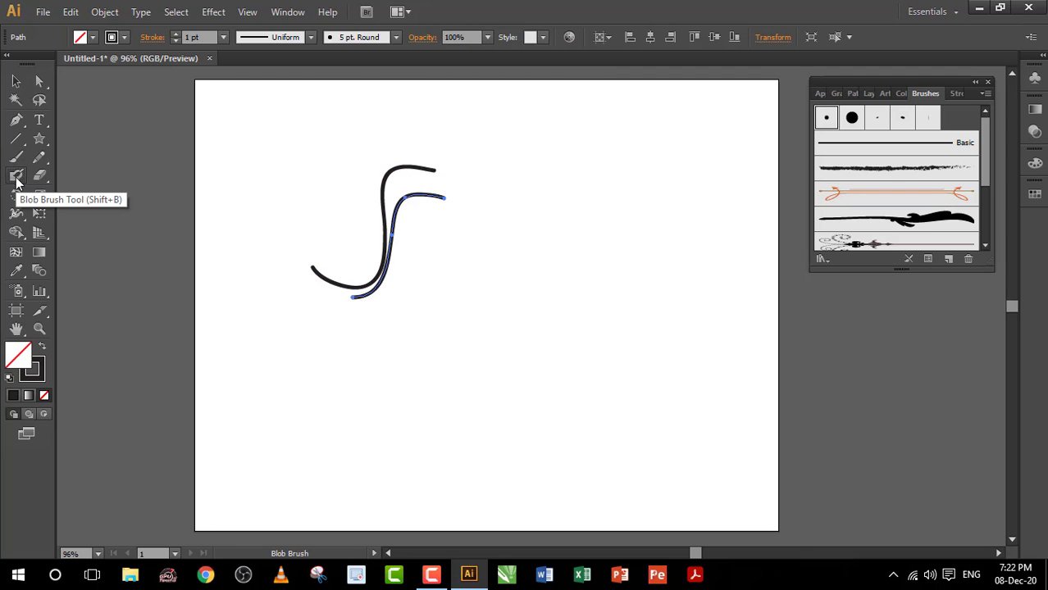
mouse_move(578, 199)
left_mouse_down()
mouse_move(564, 194)
mouse_move(533, 277)
mouse_move(512, 280)
left_mouse_up()
left_click_drag(597, 228, 533, 292)
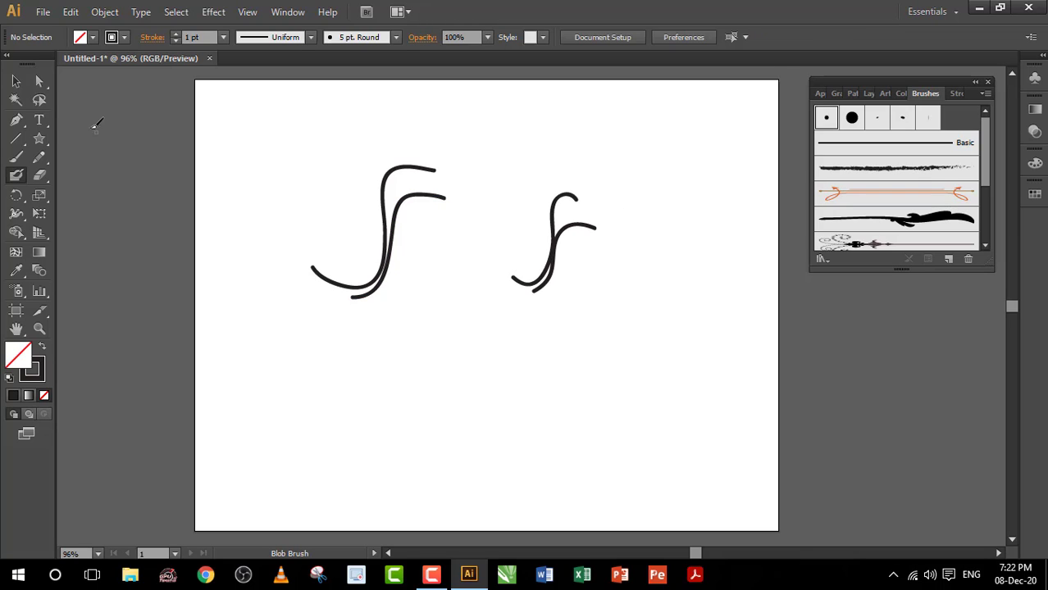
Step: Move the two Paintbrush curves apart individually, and shift the merged Blob Brush shape up and to the left
left_click(17, 81)
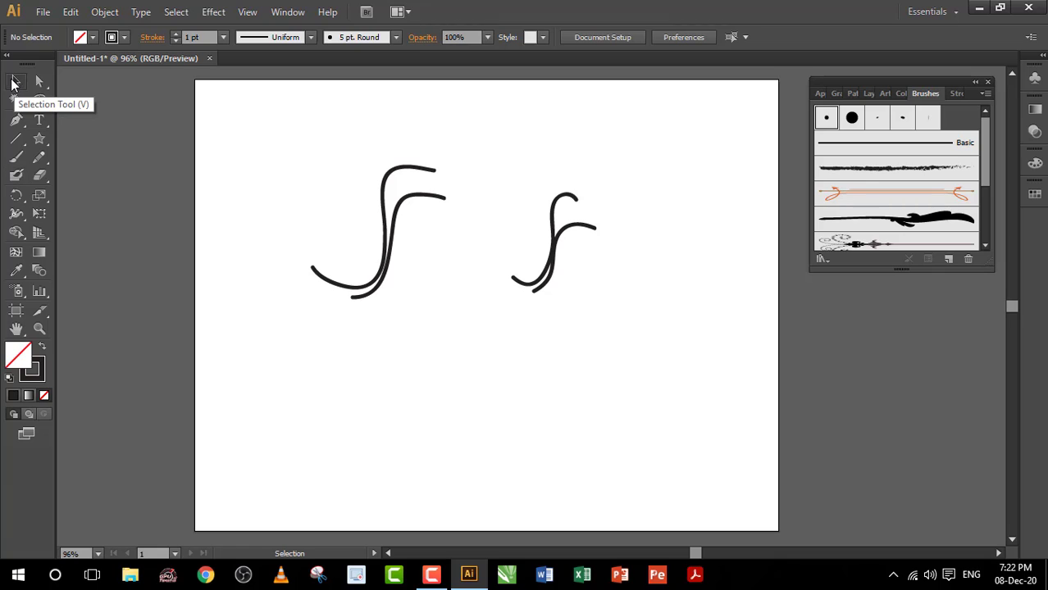
left_click(382, 220)
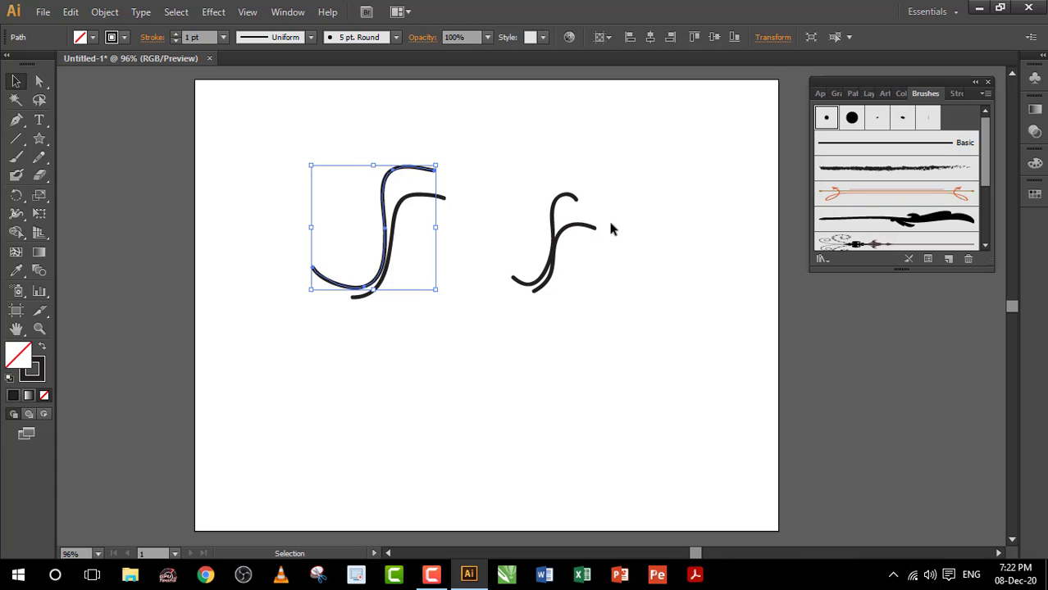
left_click(433, 405)
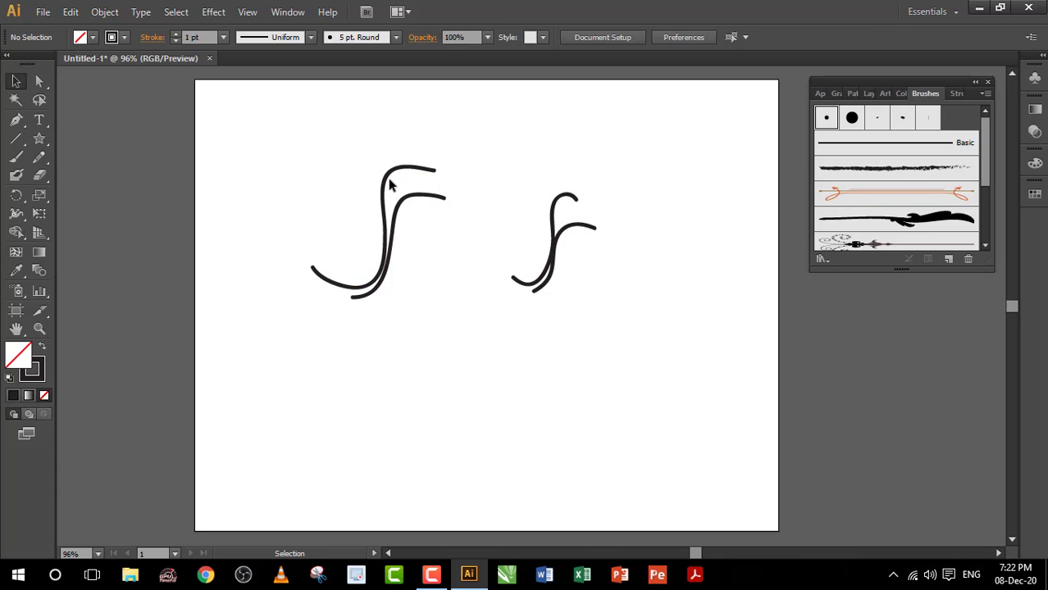
left_click_drag(385, 182, 313, 162)
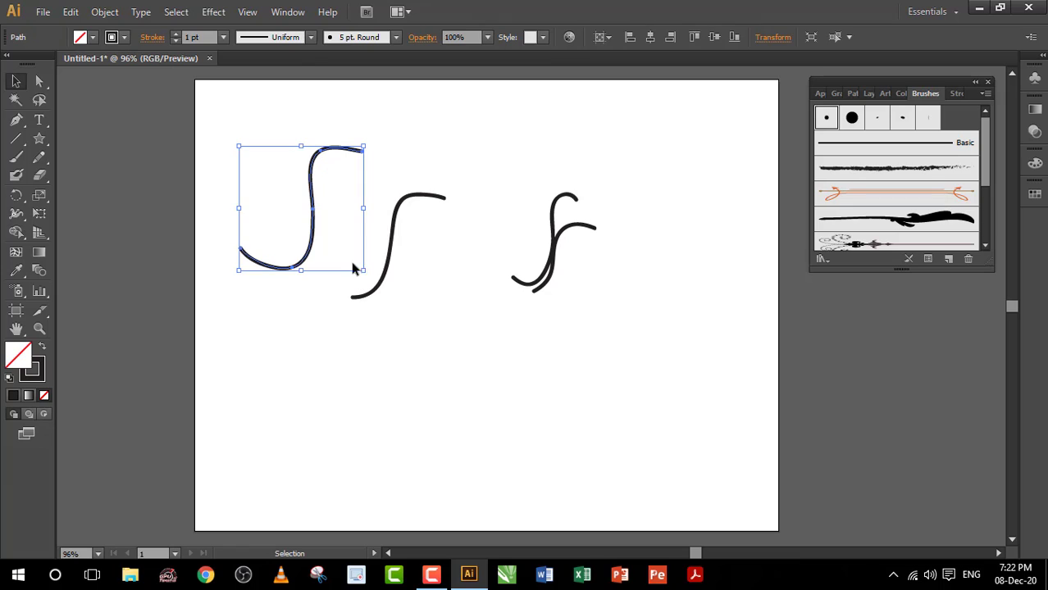
left_click_drag(396, 218, 405, 256)
left_click(565, 196)
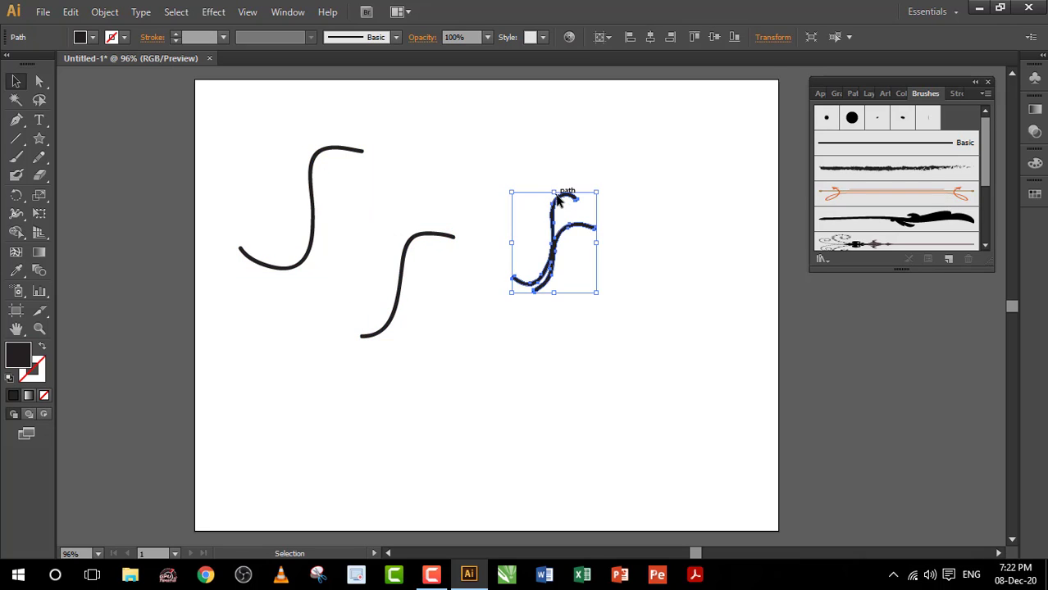
left_click_drag(558, 220, 508, 167)
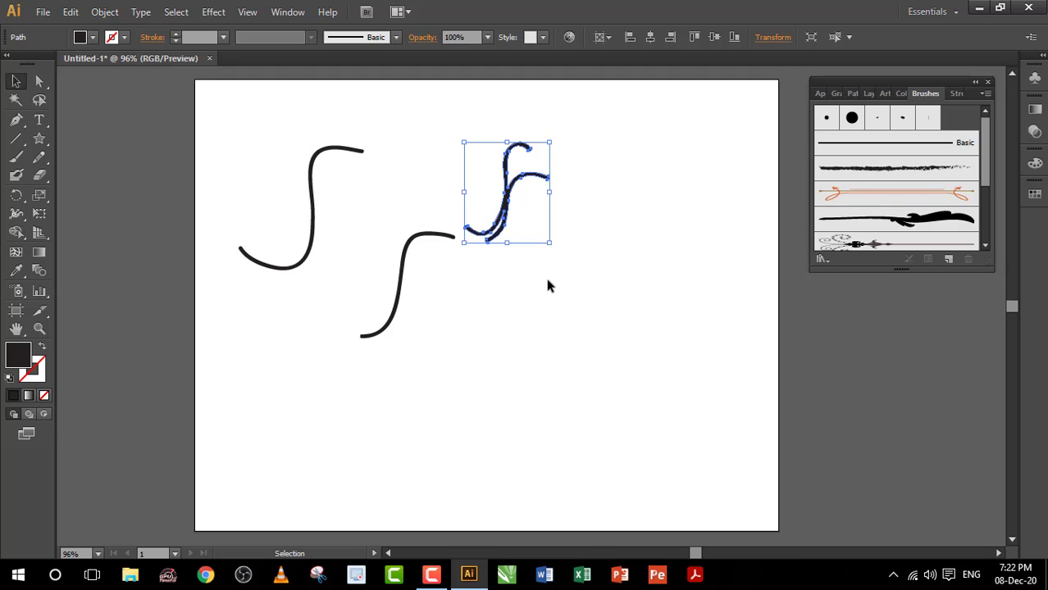
Step: Compare the fill and stroke of the first Paintbrush curve and the Blob Brush shape, and delete all three objects
left_click(529, 376)
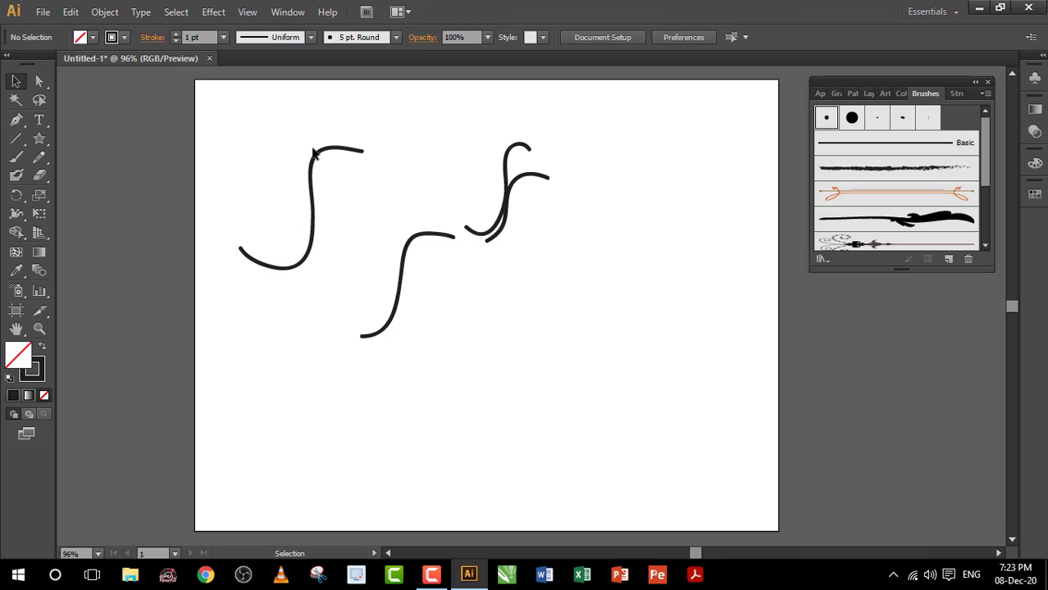
left_click(311, 184)
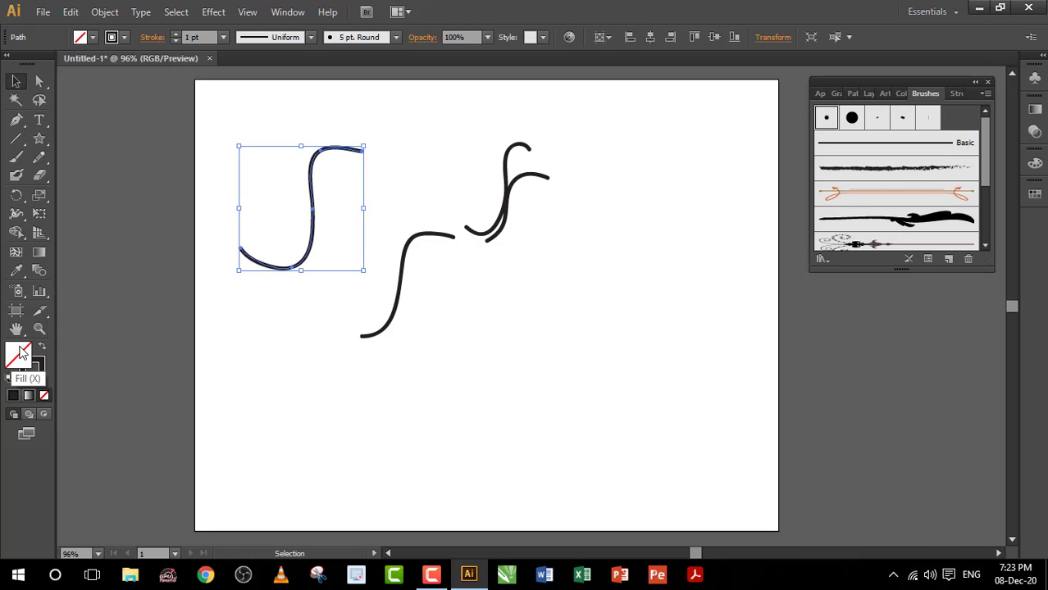
left_click(45, 373)
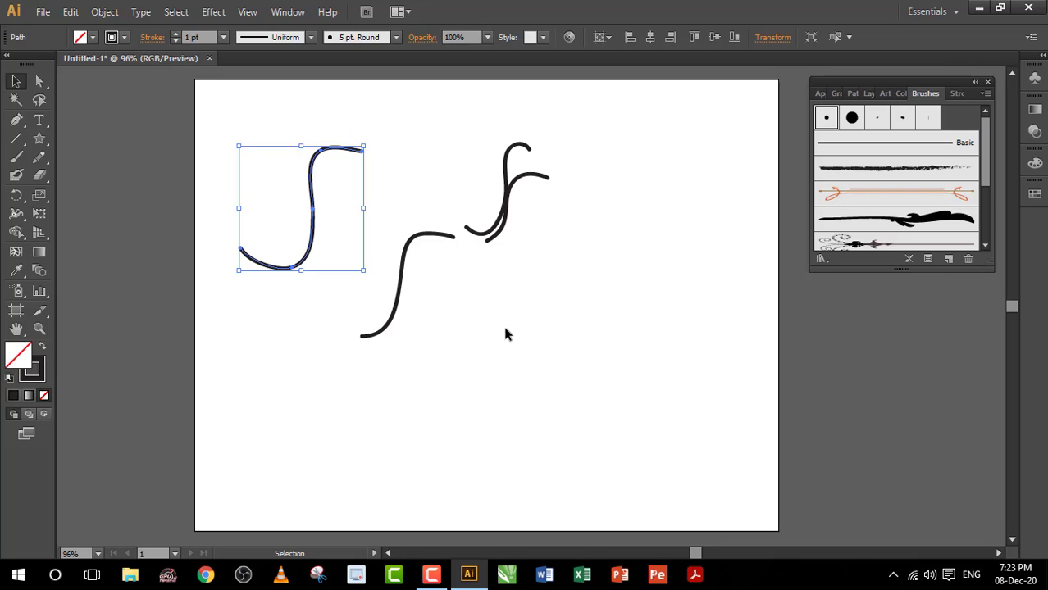
left_click(518, 191)
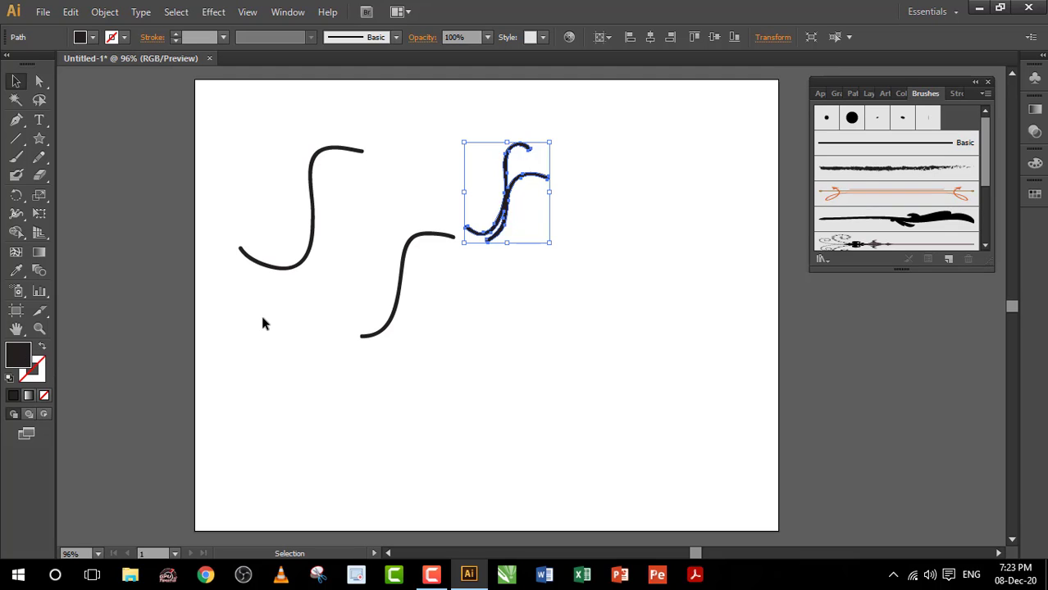
left_click(612, 150)
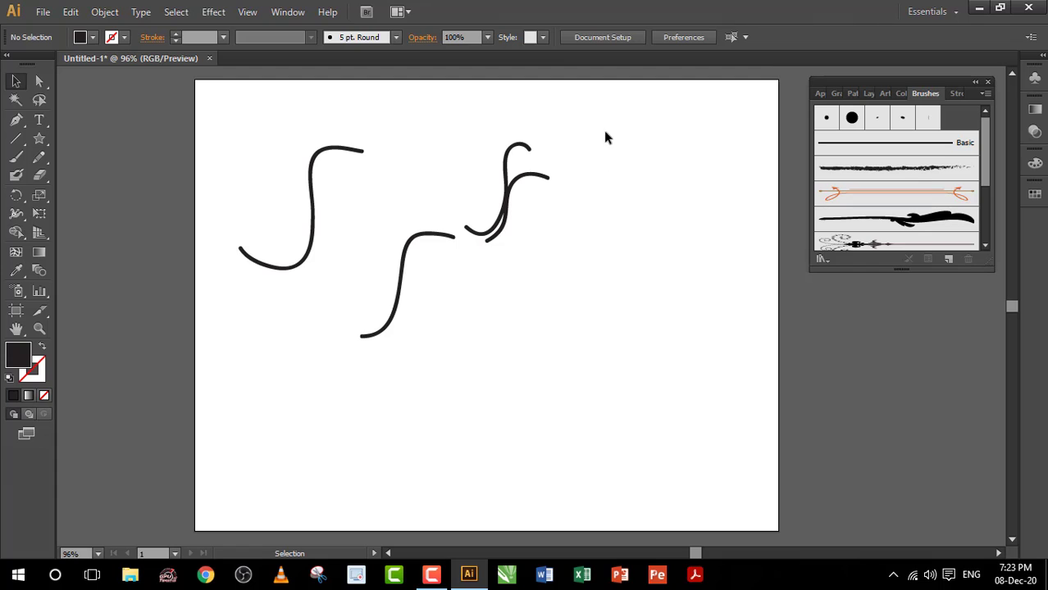
left_click_drag(606, 133, 250, 399)
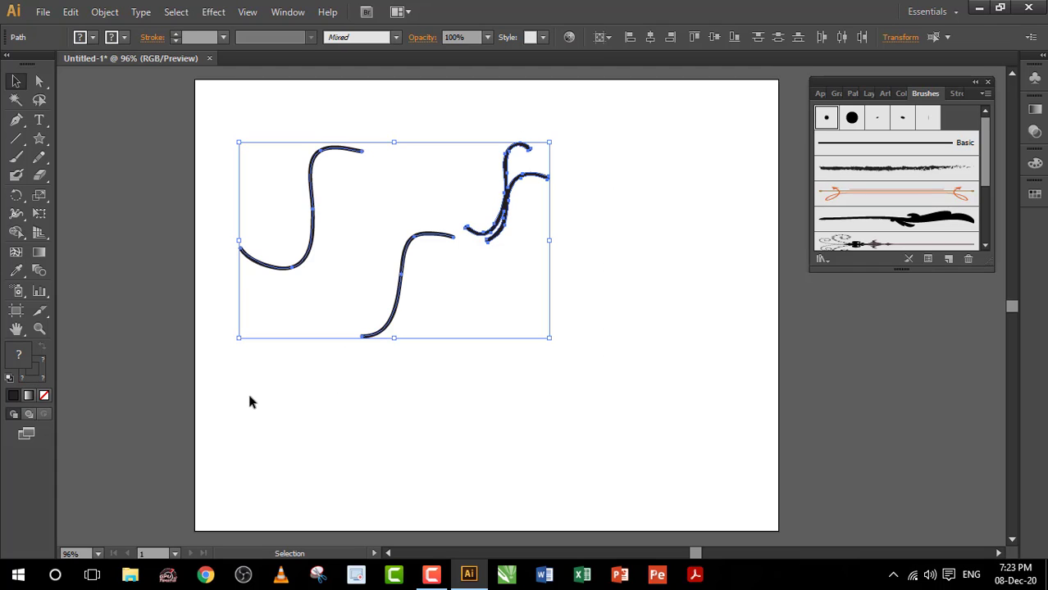
key("Delete")
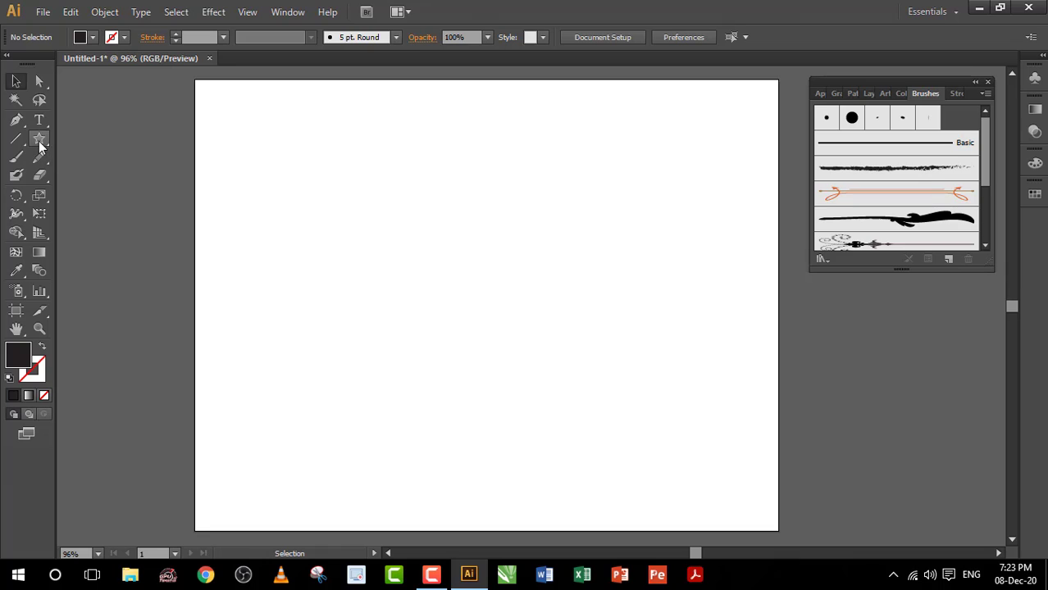
Step: Draw a square near the middle of the empty artboard with the Rectangle tool and fill it with magenta
left_click_drag(39, 139, 106, 141)
left_click(107, 140)
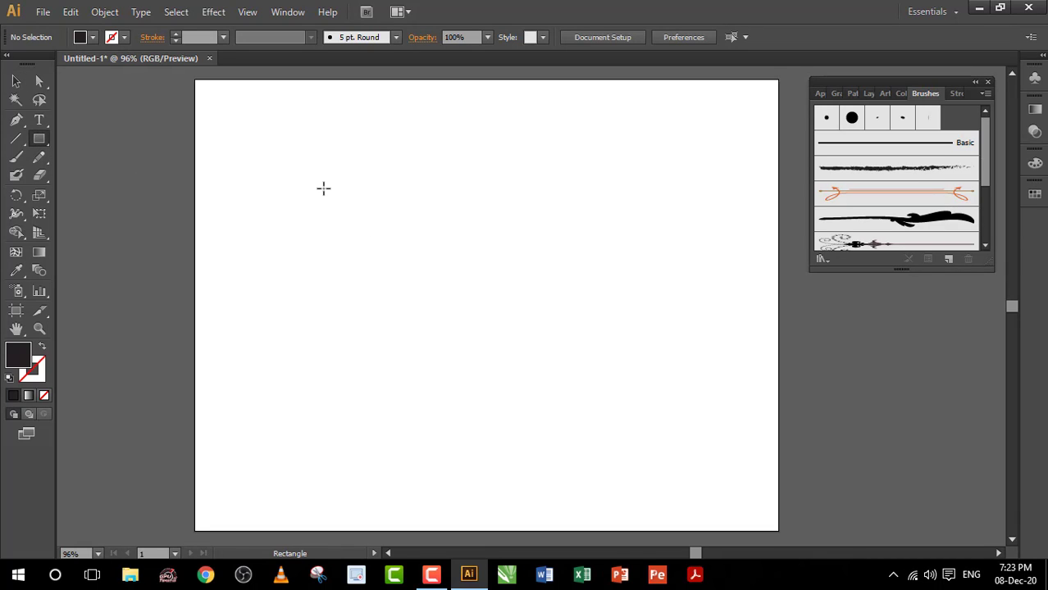
left_click_drag(324, 187, 325, 188)
left_click_drag(245, 132, 340, 230)
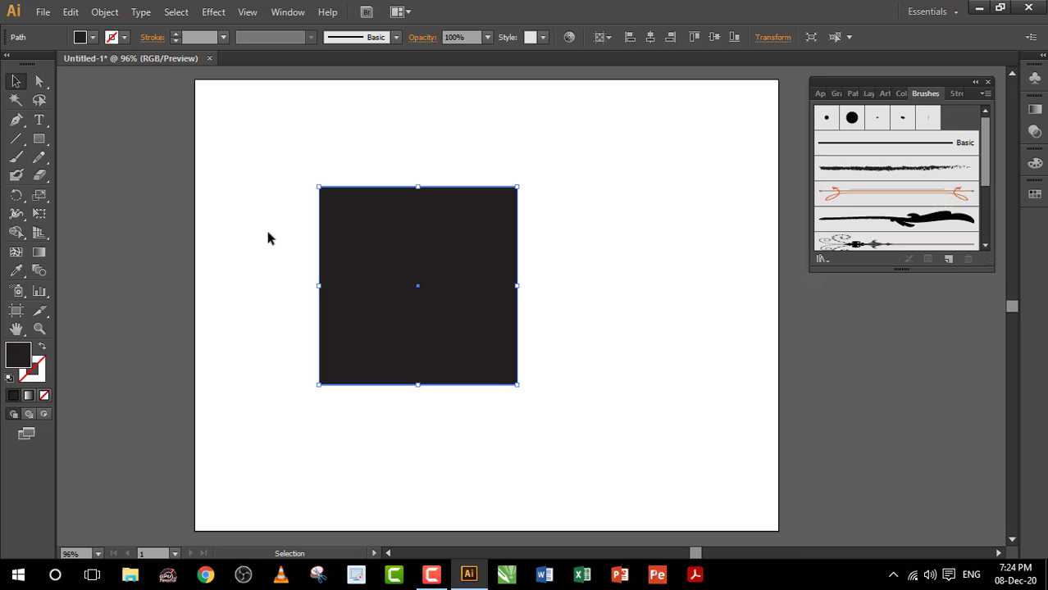
left_click(93, 39)
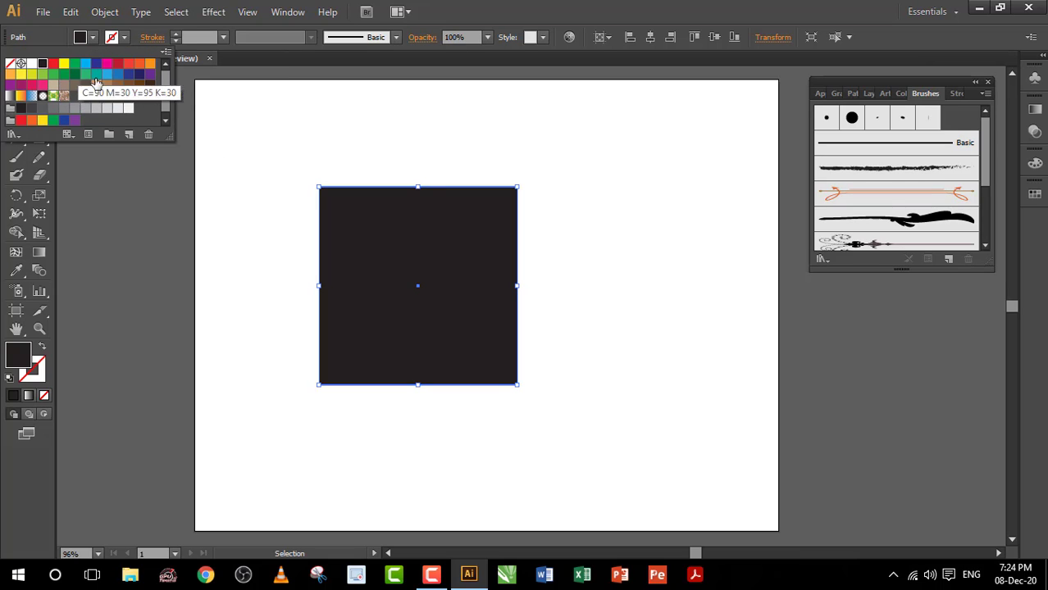
left_click(105, 64)
key("Escape")
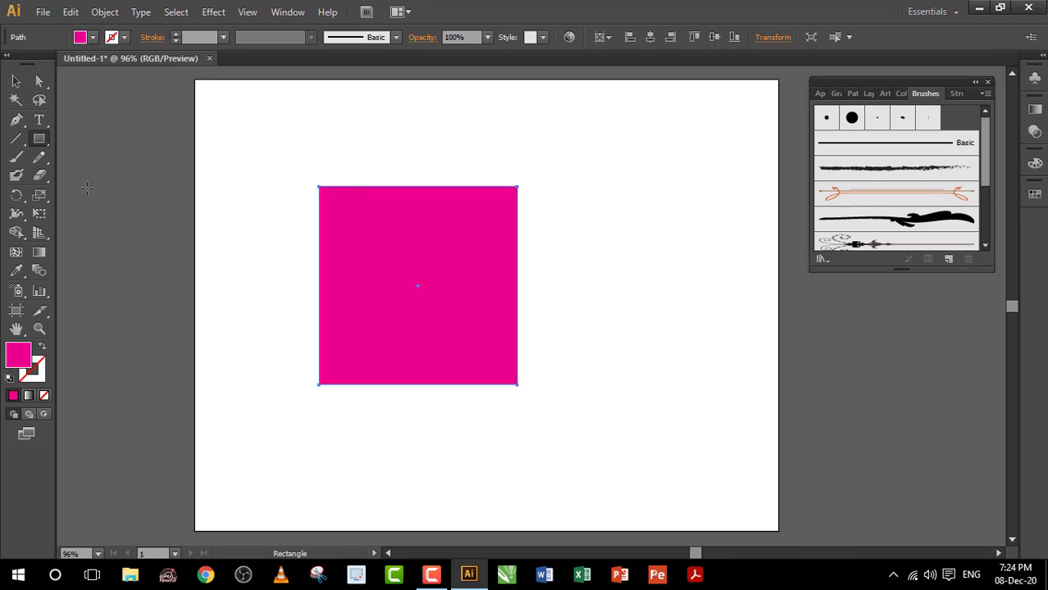
Step: Cut the magenta square into four pieces with three roughly horizontal Eraser strokes across its full width
left_click(39, 176)
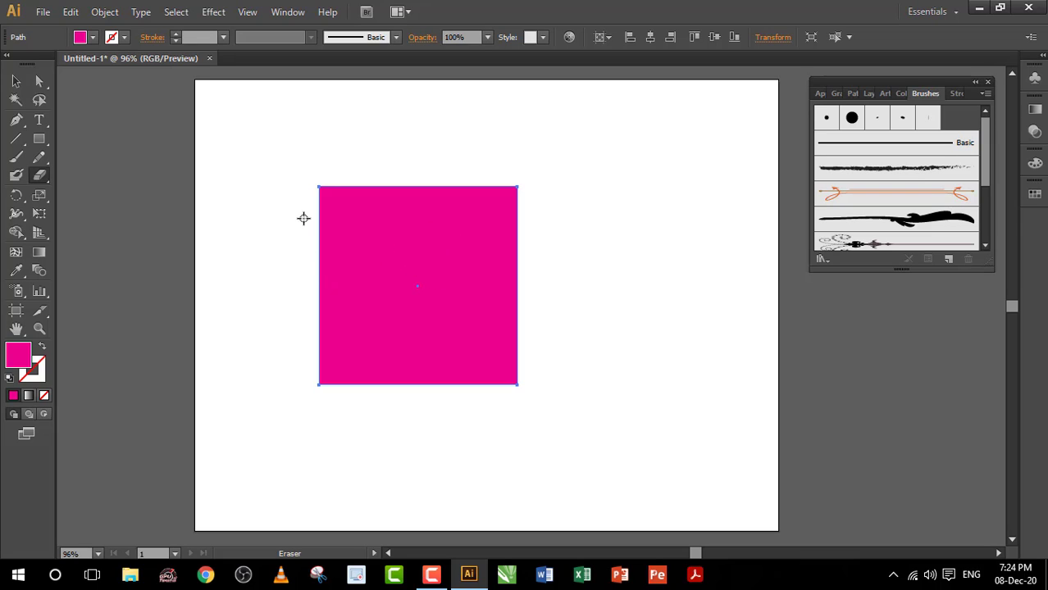
mouse_move(304, 218)
left_mouse_down()
mouse_move(534, 221)
mouse_move(541, 234)
left_mouse_up()
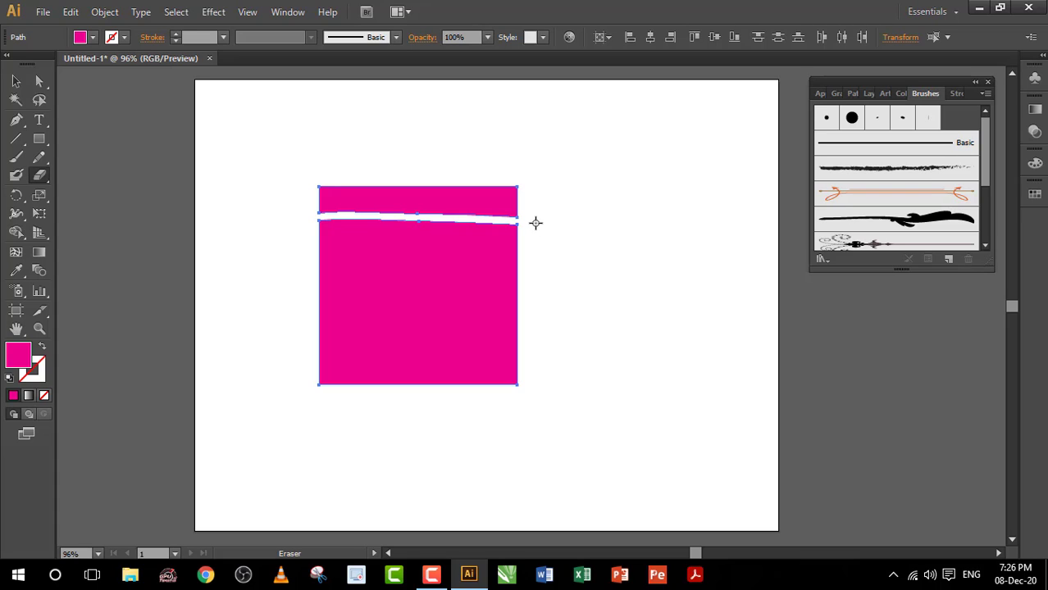
left_click_drag(519, 270, 317, 299)
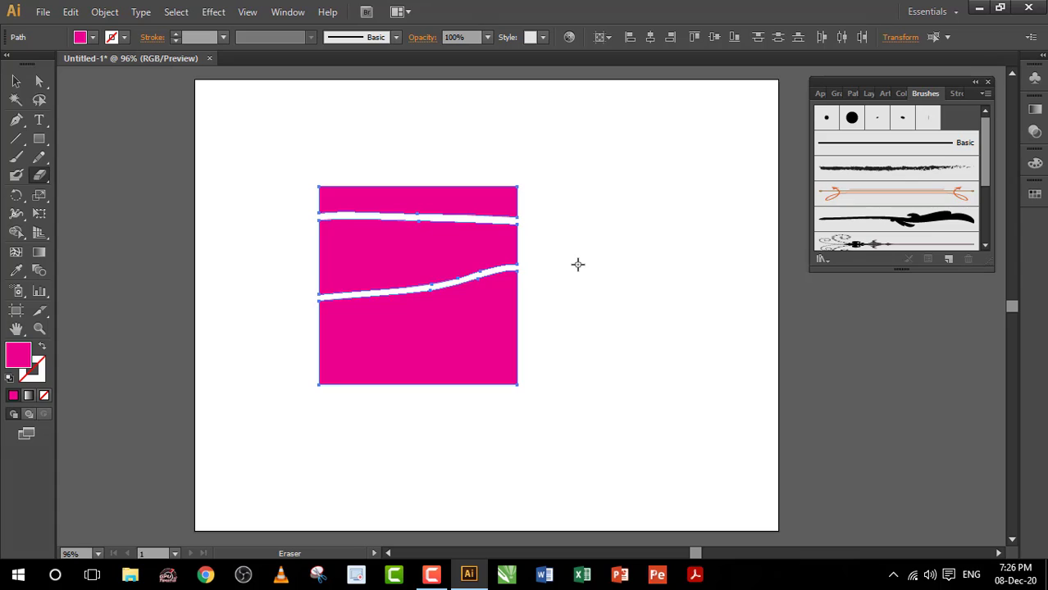
left_click_drag(554, 309, 272, 339)
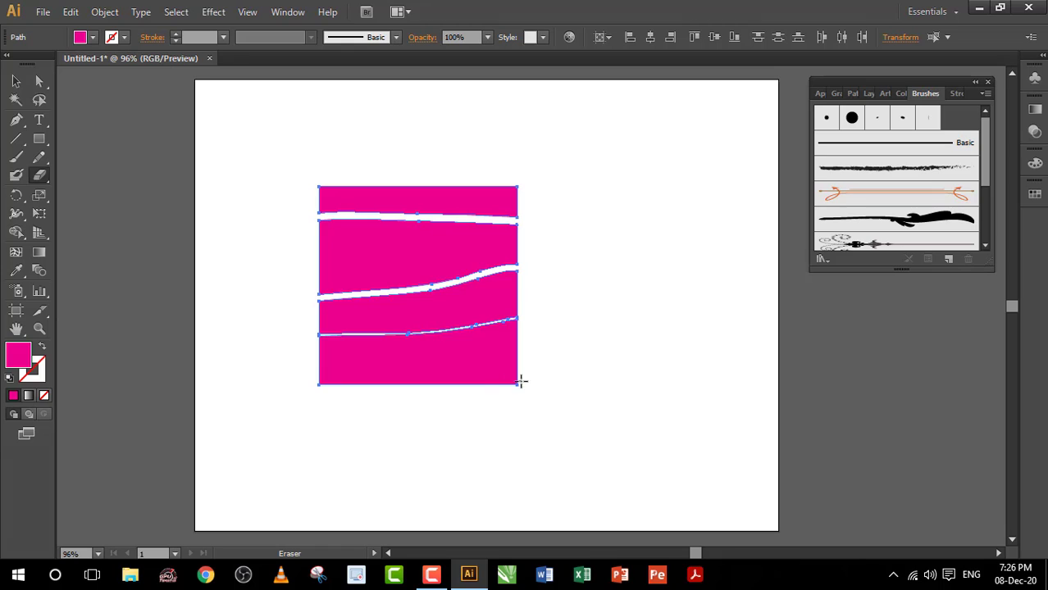
Step: Move the upper three pieces of the cut square apart individually, and delete all four pieces
left_click(16, 82)
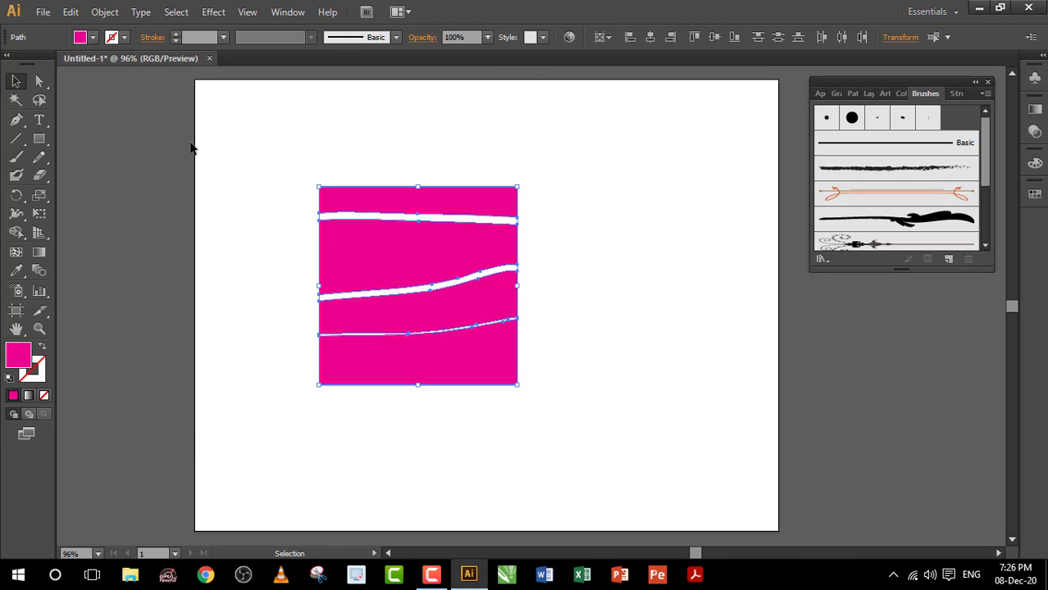
left_click(387, 244)
left_click(416, 205)
left_click_drag(378, 209, 283, 167)
left_click_drag(374, 296, 540, 210)
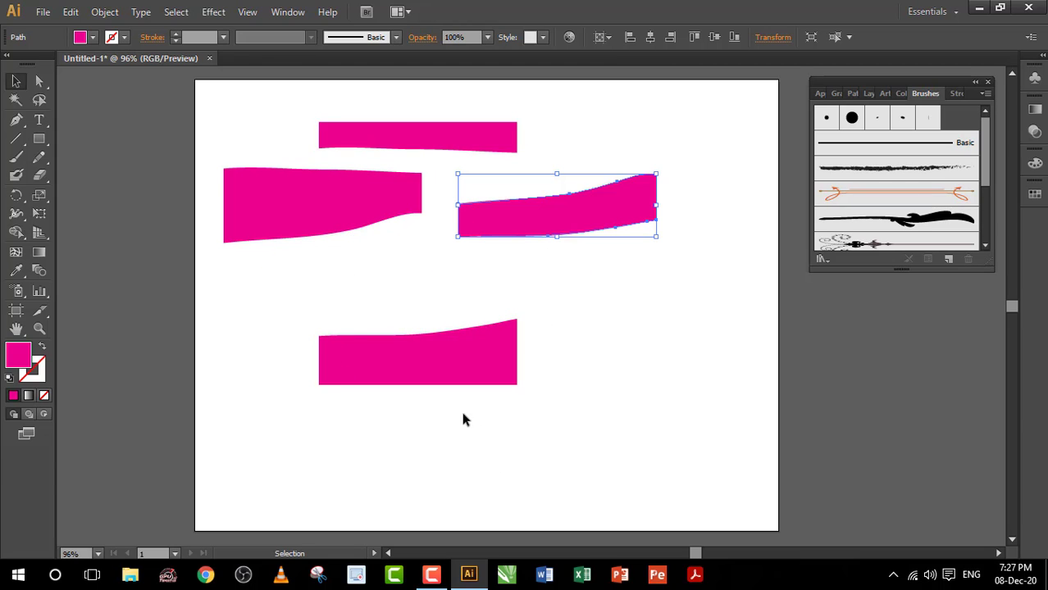
left_click_drag(482, 172, 507, 119)
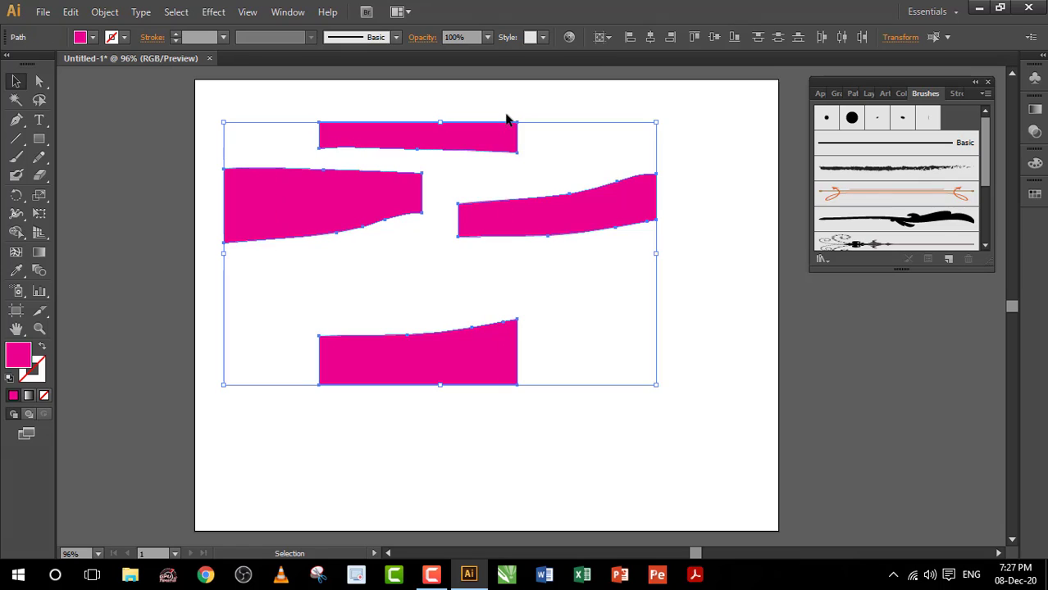
key("Delete")
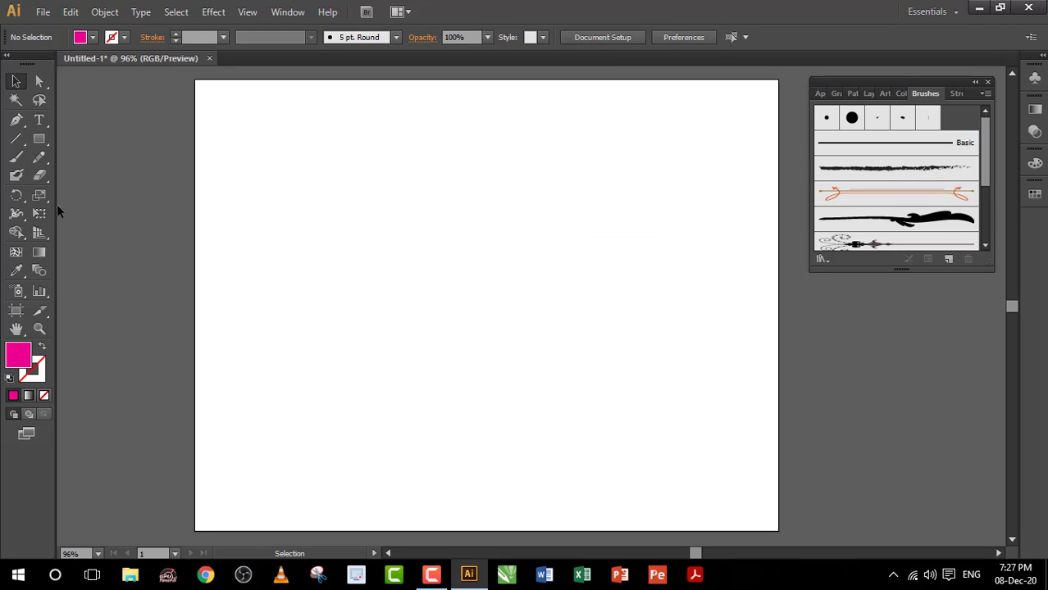
Step: Draw a rectangle in the middle of the artboard with no fill and a black 4 pt stroke
left_click(43, 140)
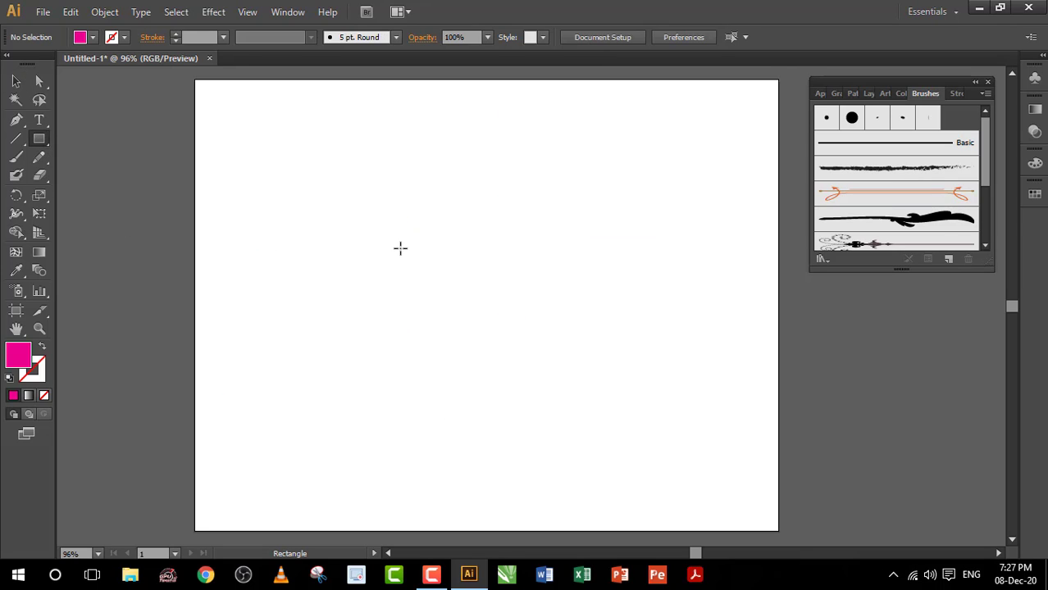
left_click_drag(318, 188, 500, 350)
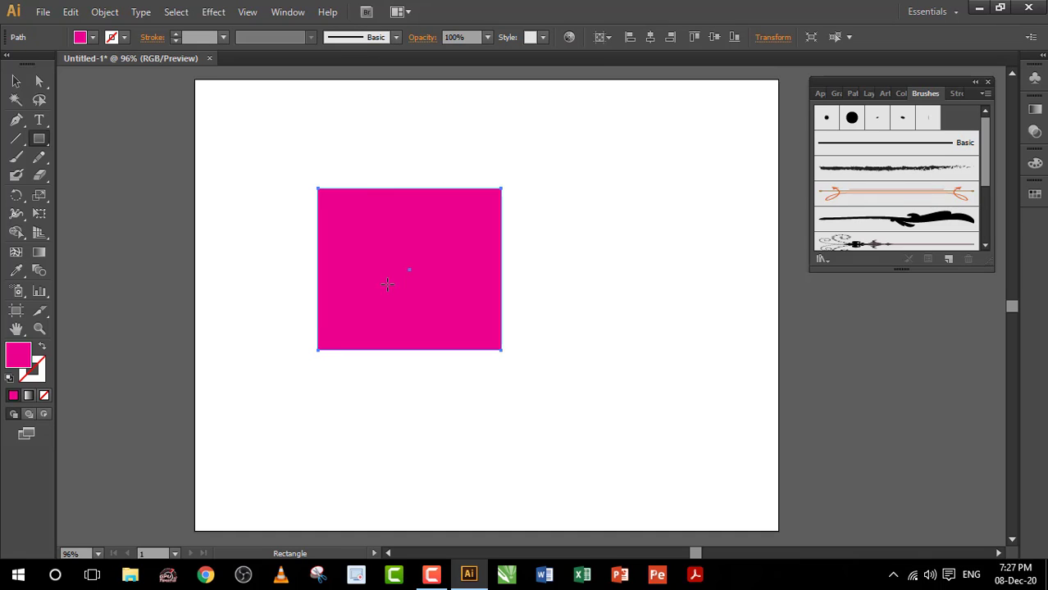
left_click(93, 38)
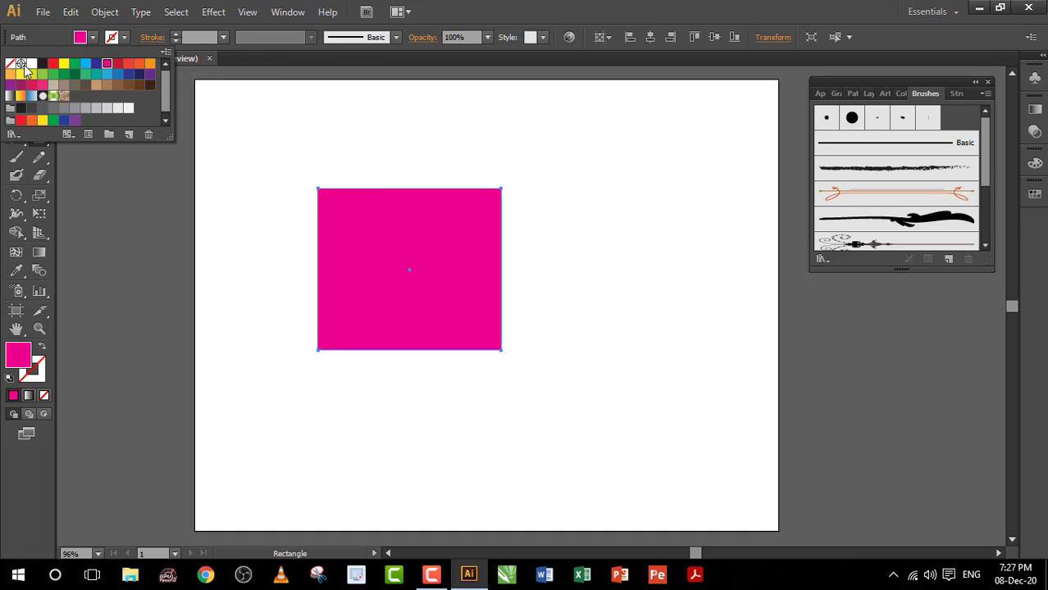
left_click(10, 63)
left_click(124, 38)
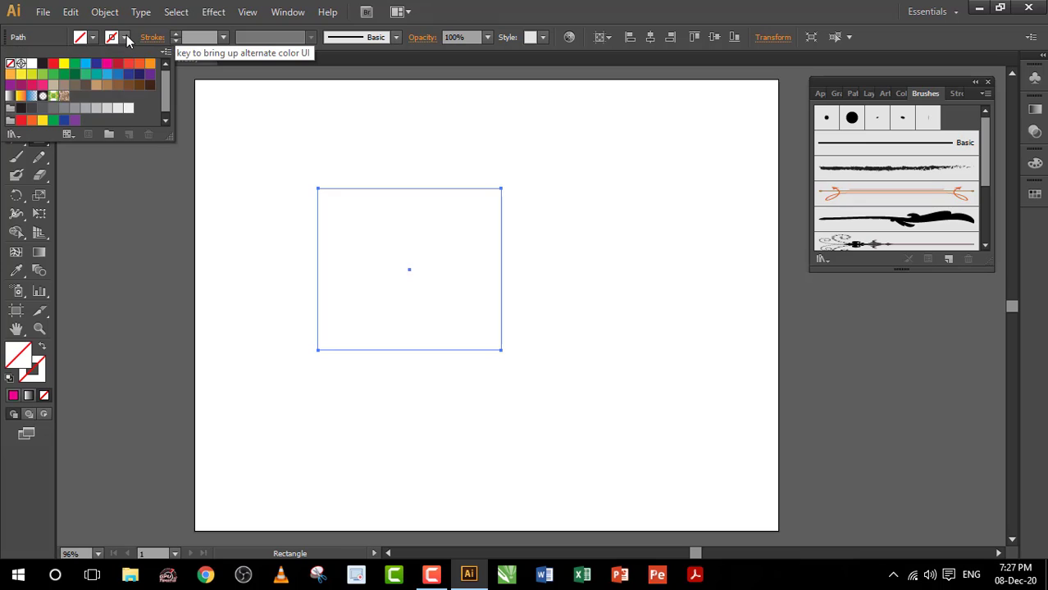
left_click(42, 63)
left_click(222, 37)
left_click(222, 37)
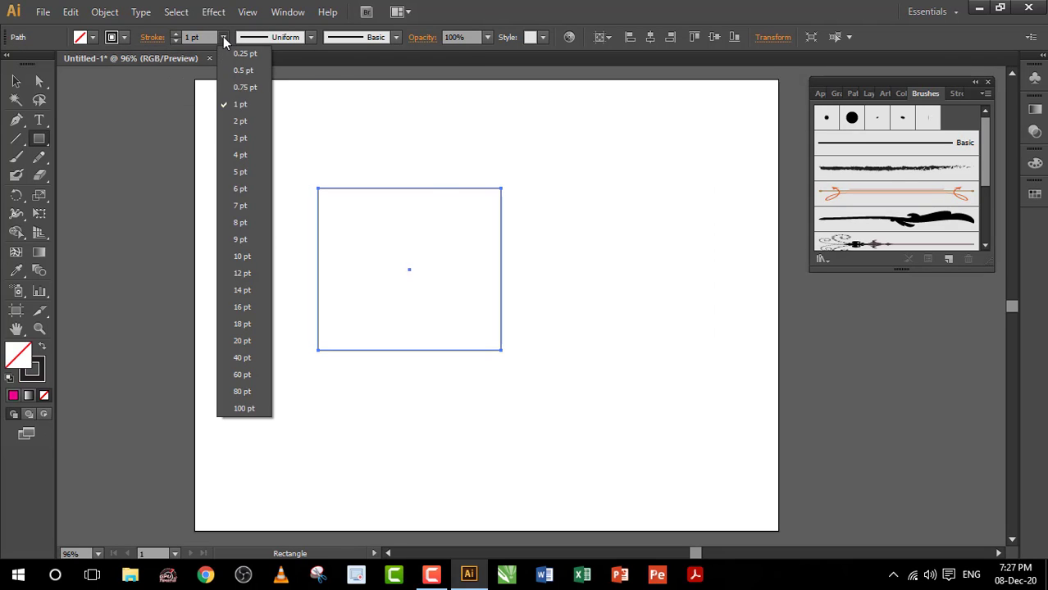
left_click(244, 159)
Step: Erase straight across the outlined rectangle near its top edge, and move the narrow upper piece up and slightly left
left_click_drag(38, 175, 91, 171)
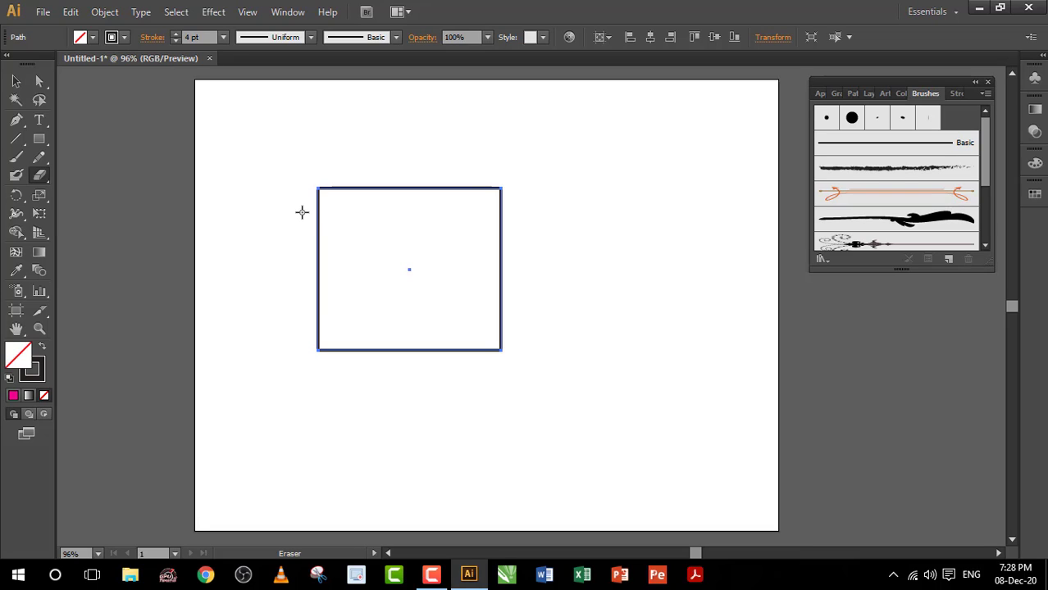
left_click_drag(302, 212, 524, 210)
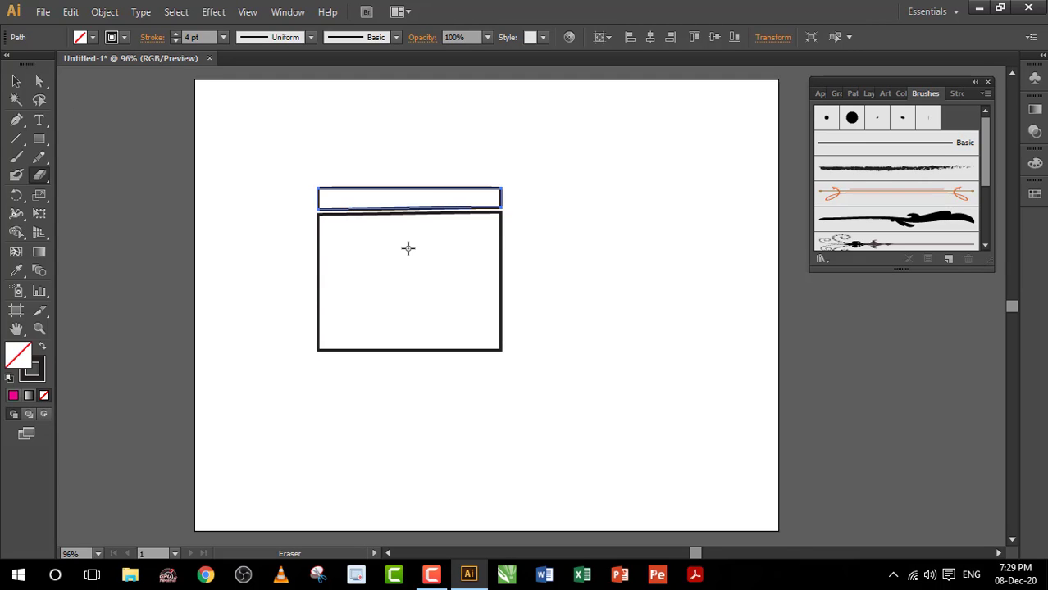
left_click(16, 81)
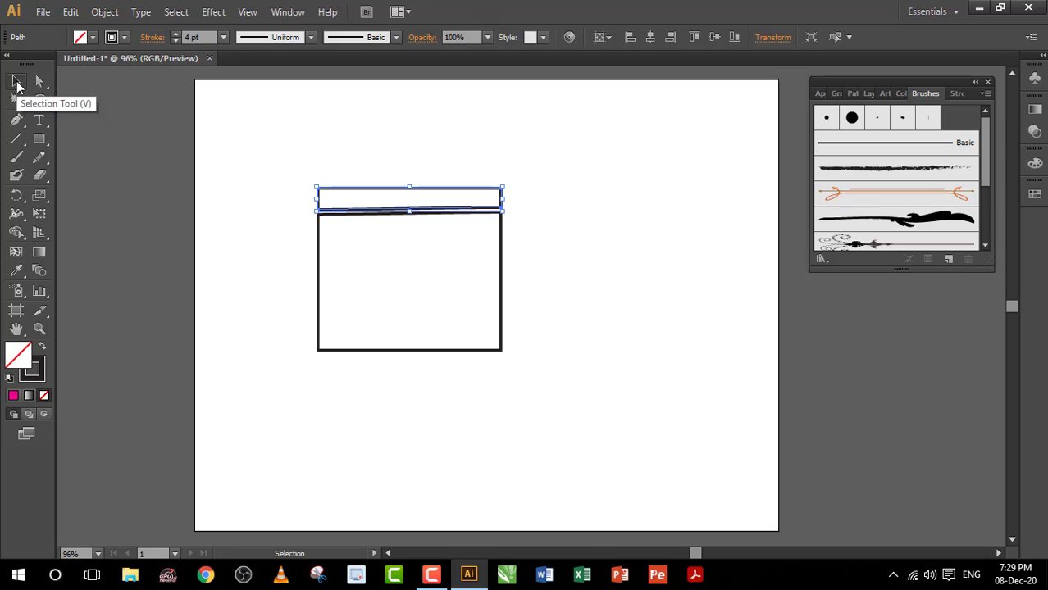
left_click_drag(351, 192, 345, 138)
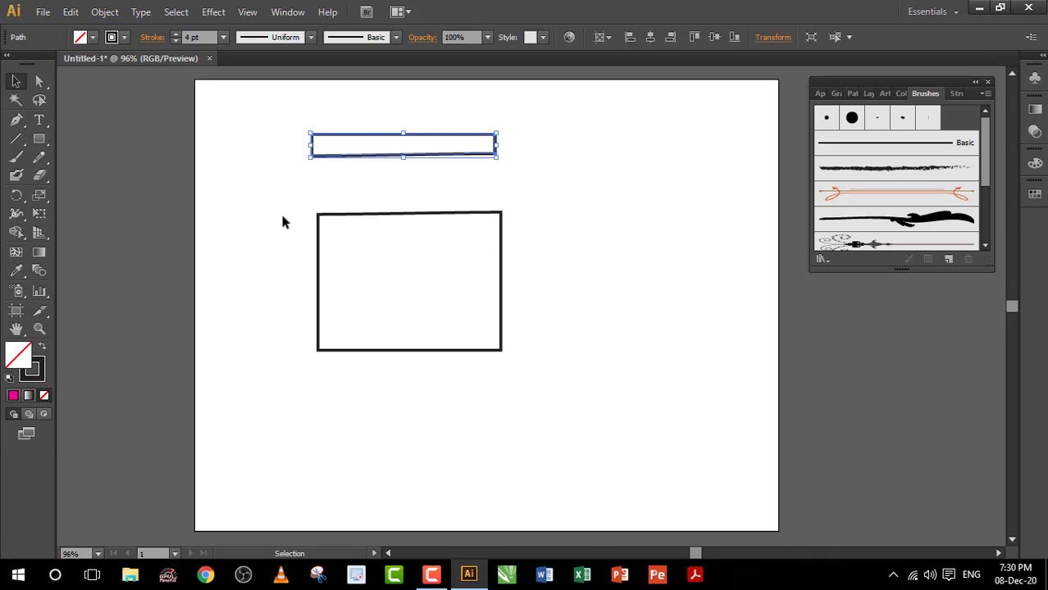
Step: Select the larger remaining rectangle, erase horizontally across it above its middle, and move its upper piece upward
left_click(38, 177)
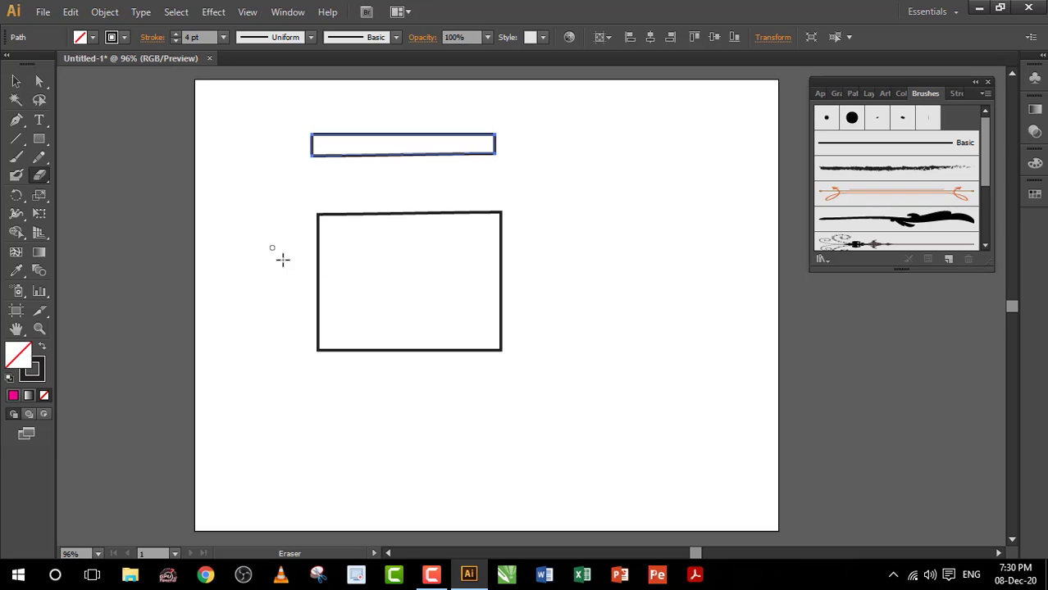
left_click(17, 82)
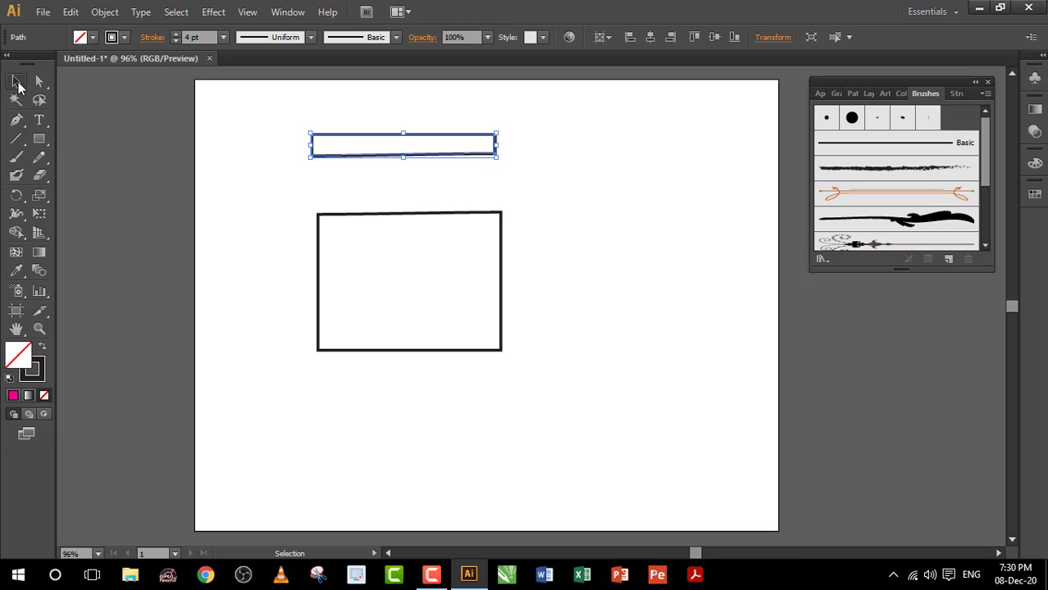
left_click(319, 223)
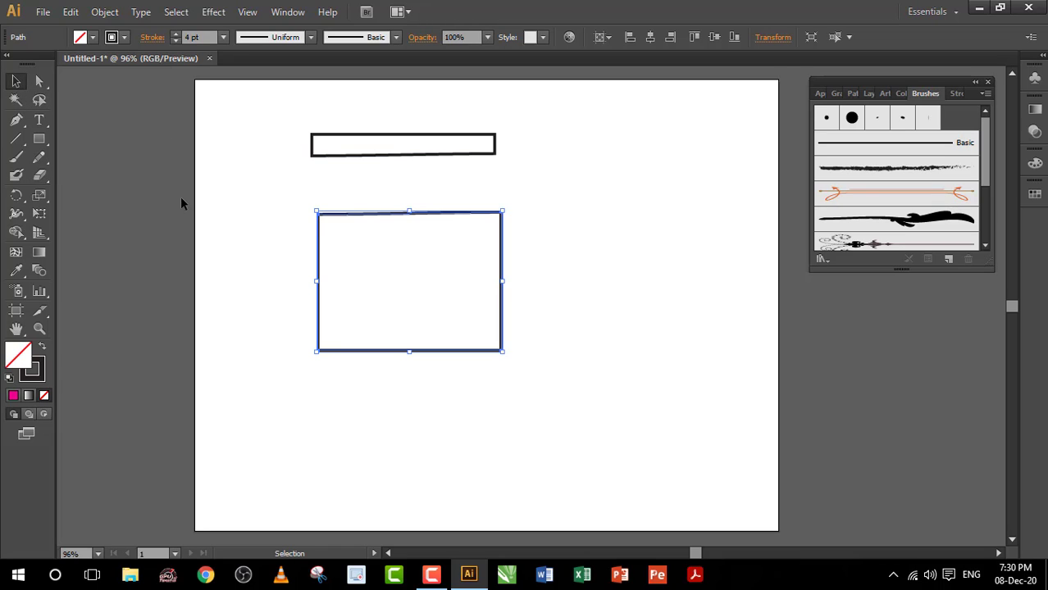
left_click(39, 177)
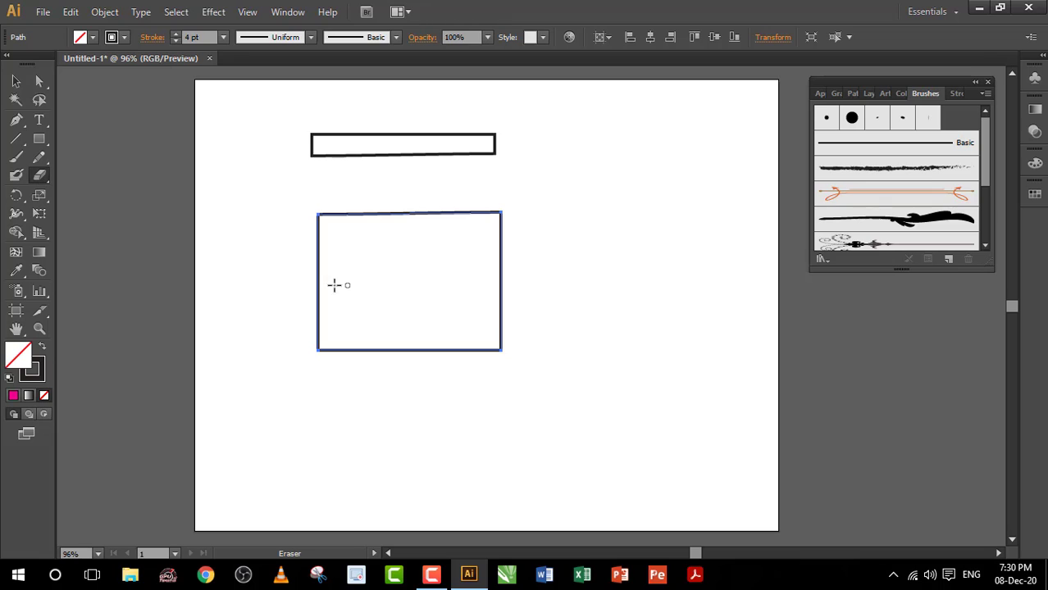
left_click_drag(294, 264, 523, 269)
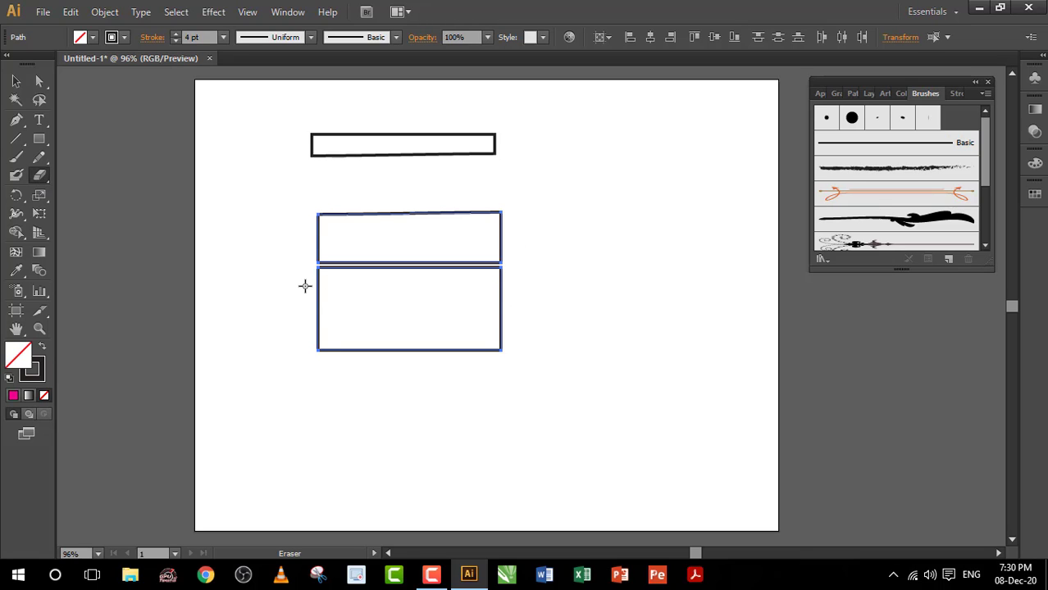
left_click(15, 82)
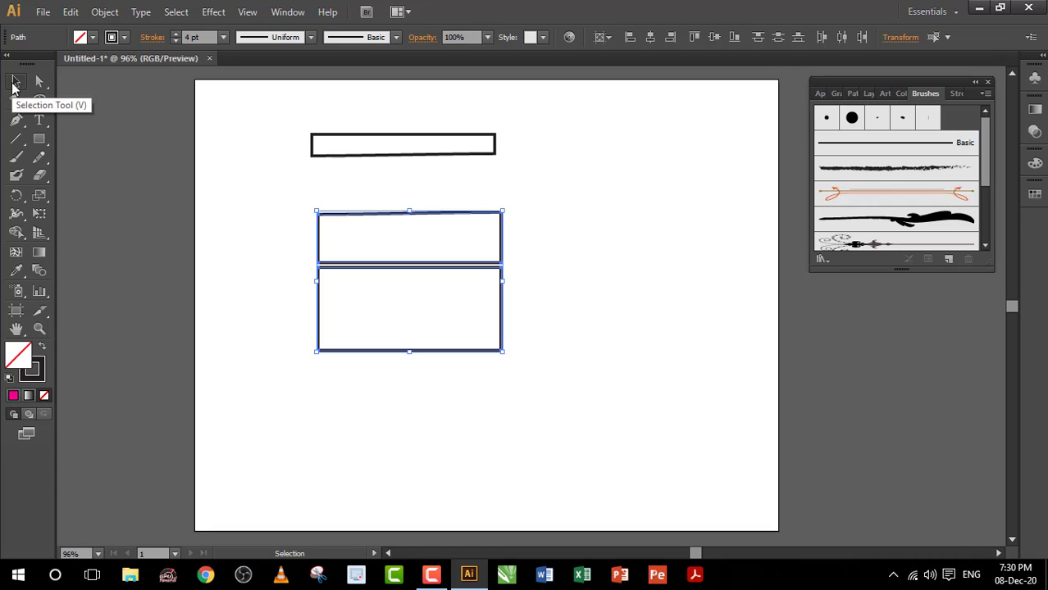
left_click(239, 224)
left_click_drag(349, 220, 347, 193)
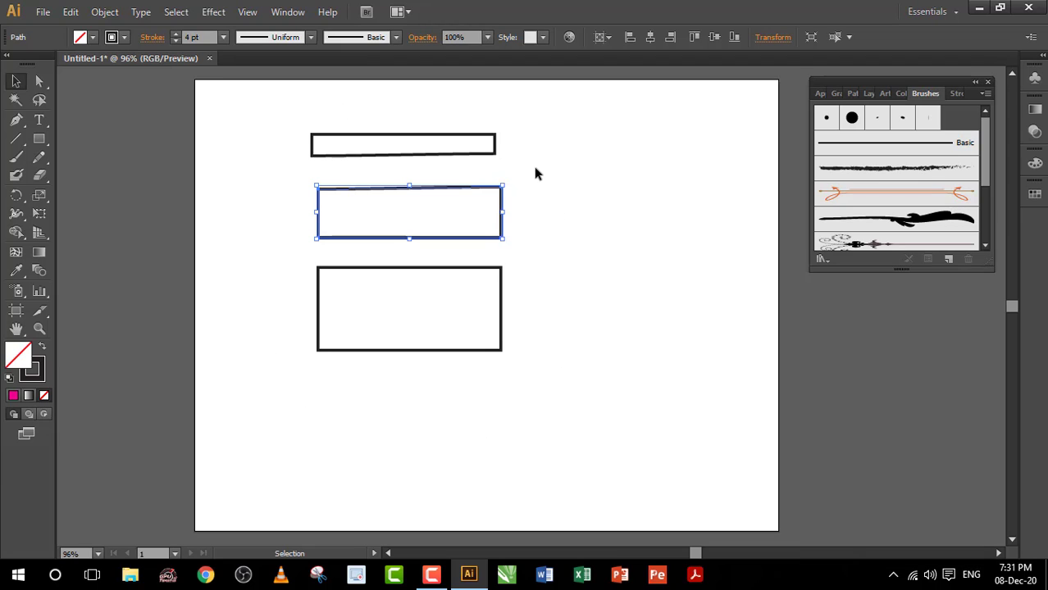
Step: Delete the three rectangle pieces and draw a larger rectangle mid-artboard with no fill and a black 4 pt stroke
key("shift+e")
left_click(40, 175)
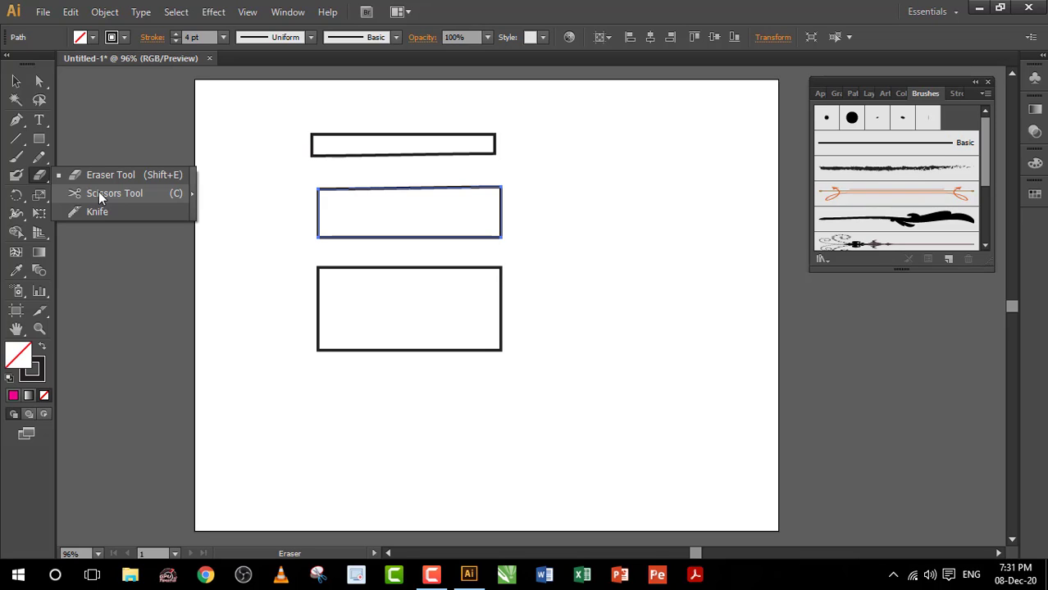
left_click(16, 83)
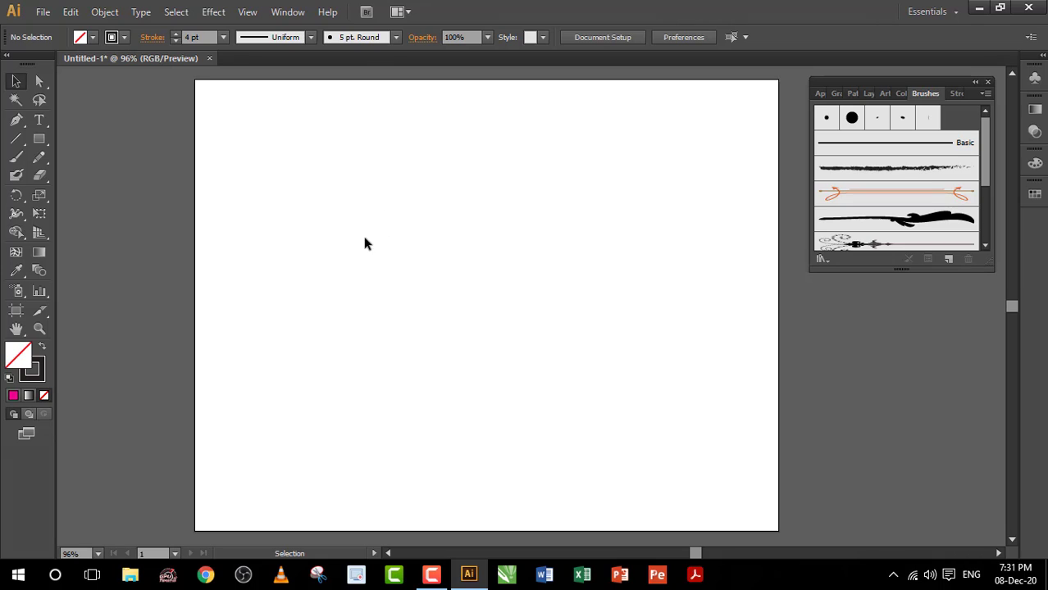
left_click(39, 141)
left_click_drag(323, 188, 565, 381)
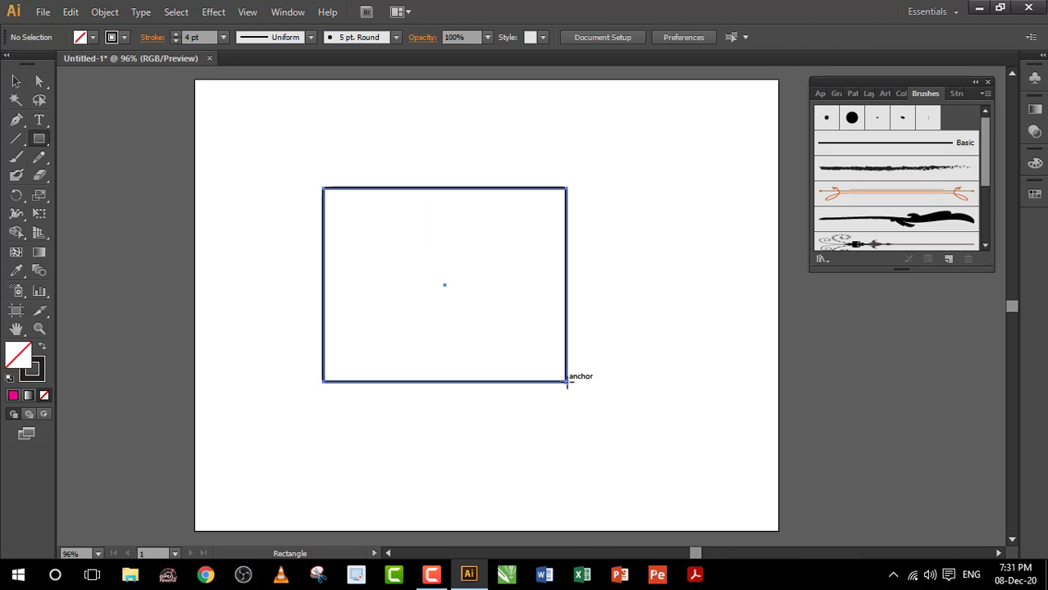
Step: Cut the rectangle with the Scissors tool on its top and left edges, and move the upper-left corner piece up and left
left_click(44, 177)
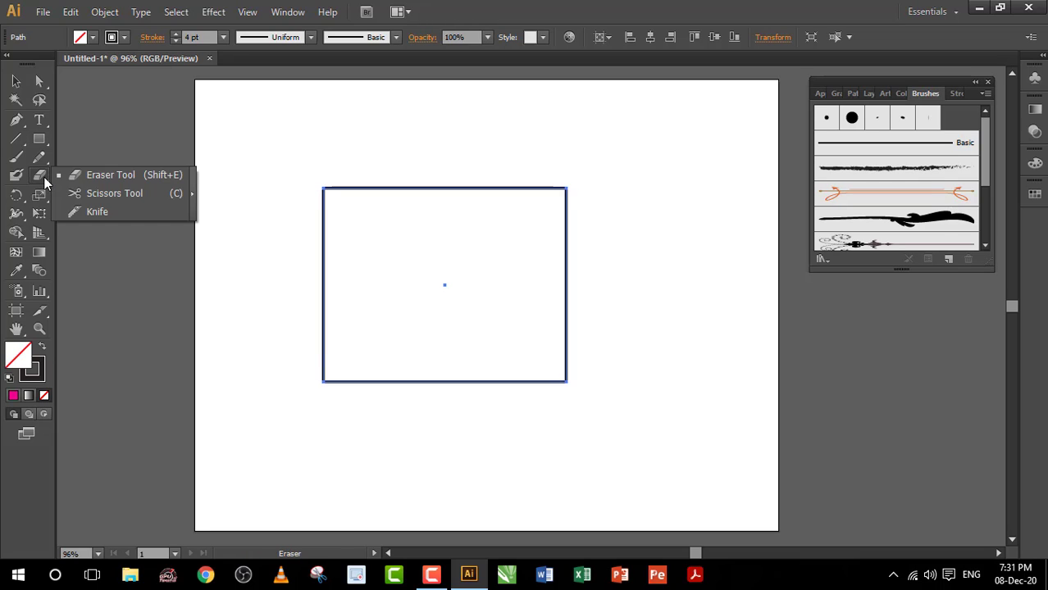
left_click(116, 193)
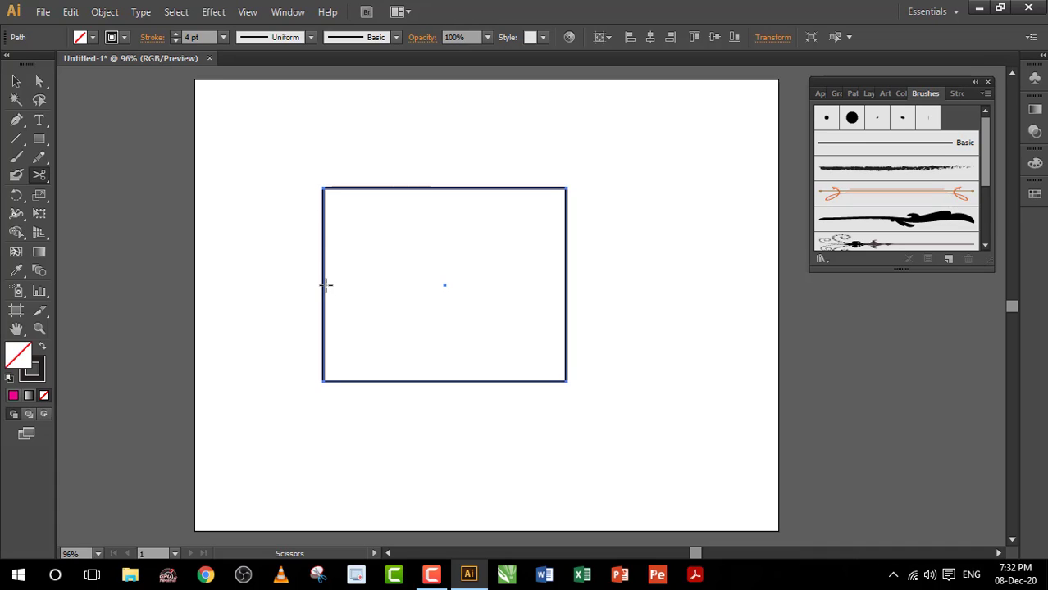
left_click(407, 188)
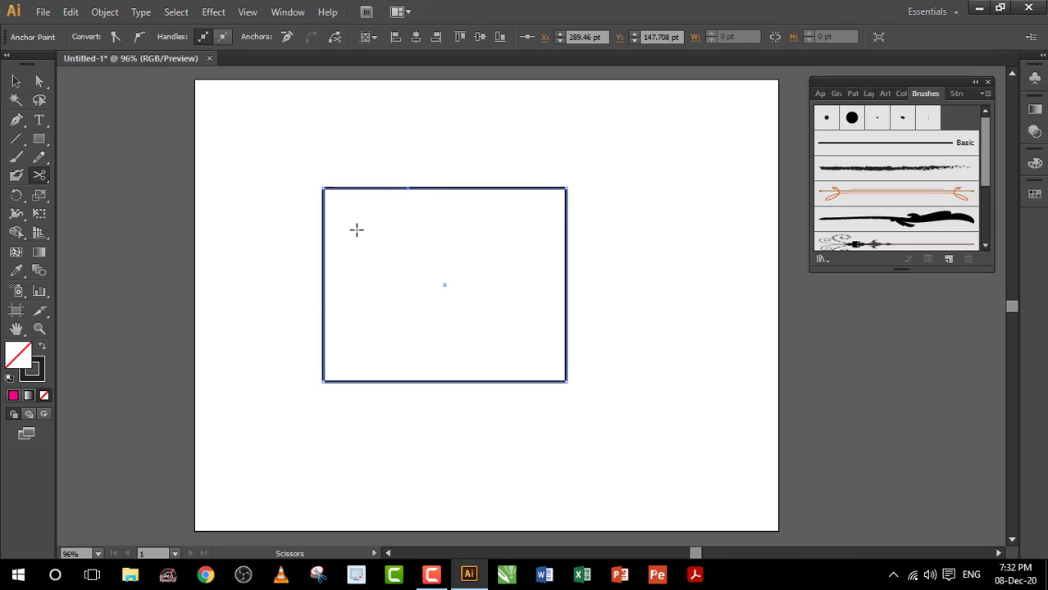
left_click(323, 290)
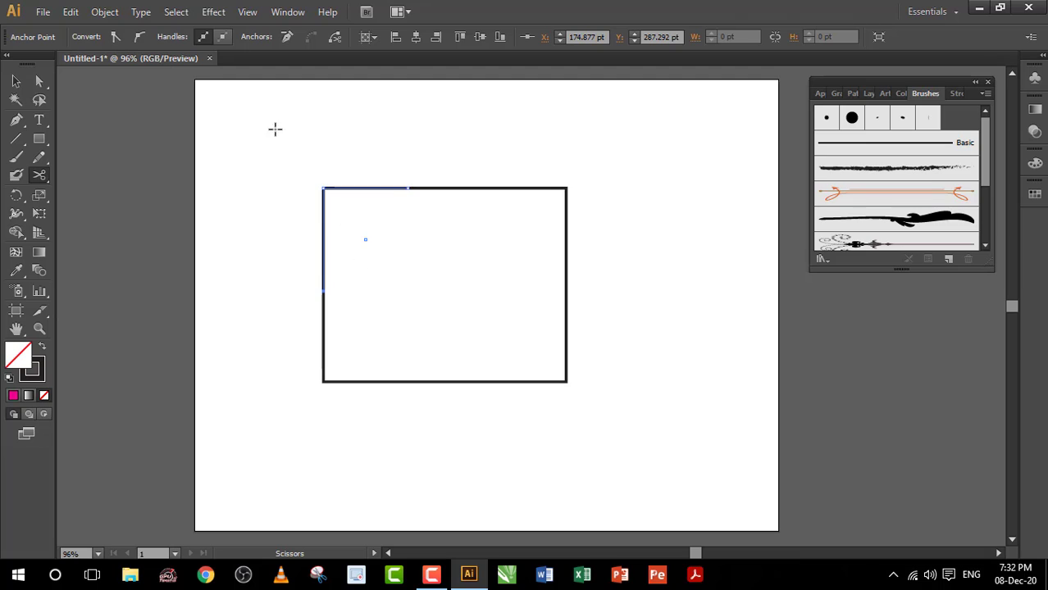
left_click(17, 82)
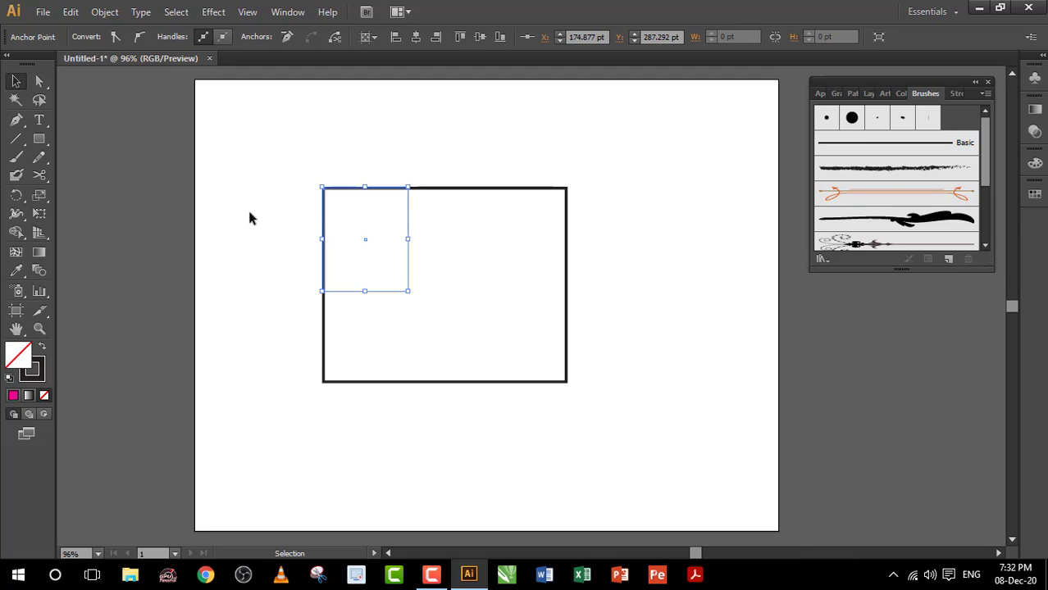
left_click_drag(322, 212, 239, 165)
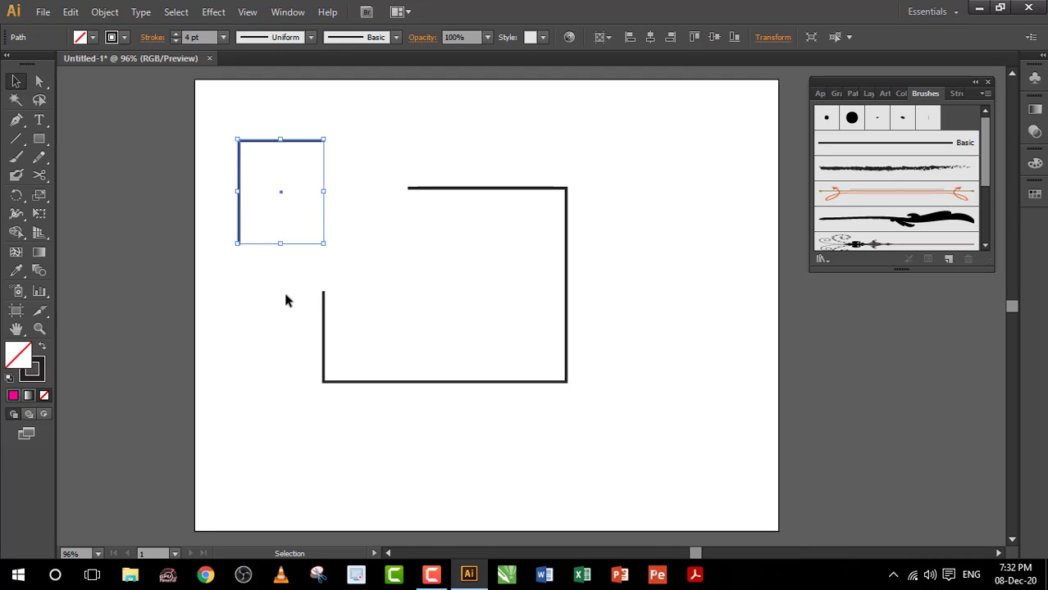
left_click(275, 308)
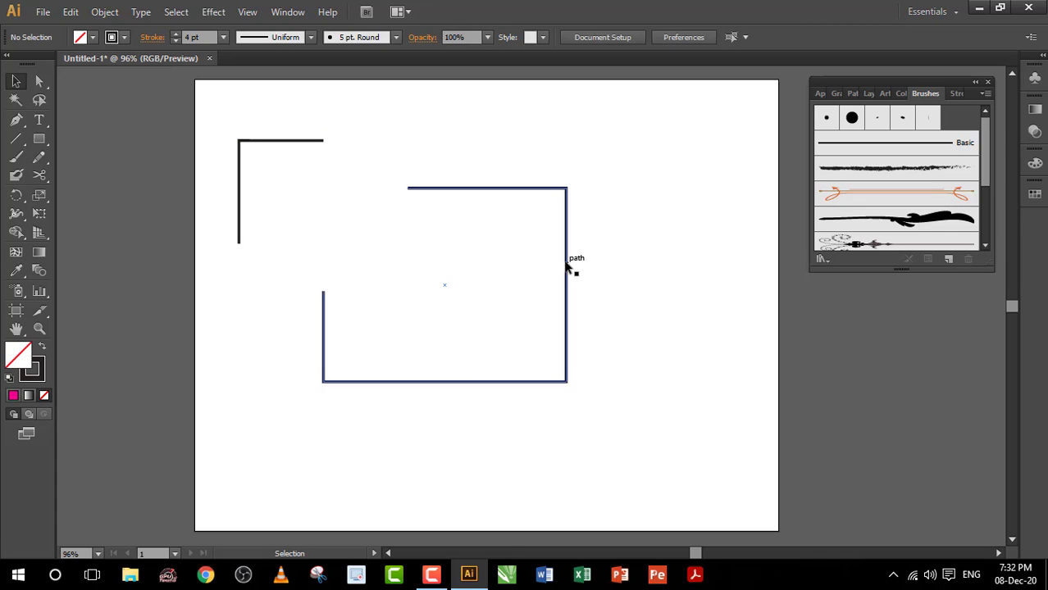
Step: Split the remaining open path with the Scissors tool on its right edge, and move the upper-right piece up and right
left_click(40, 176)
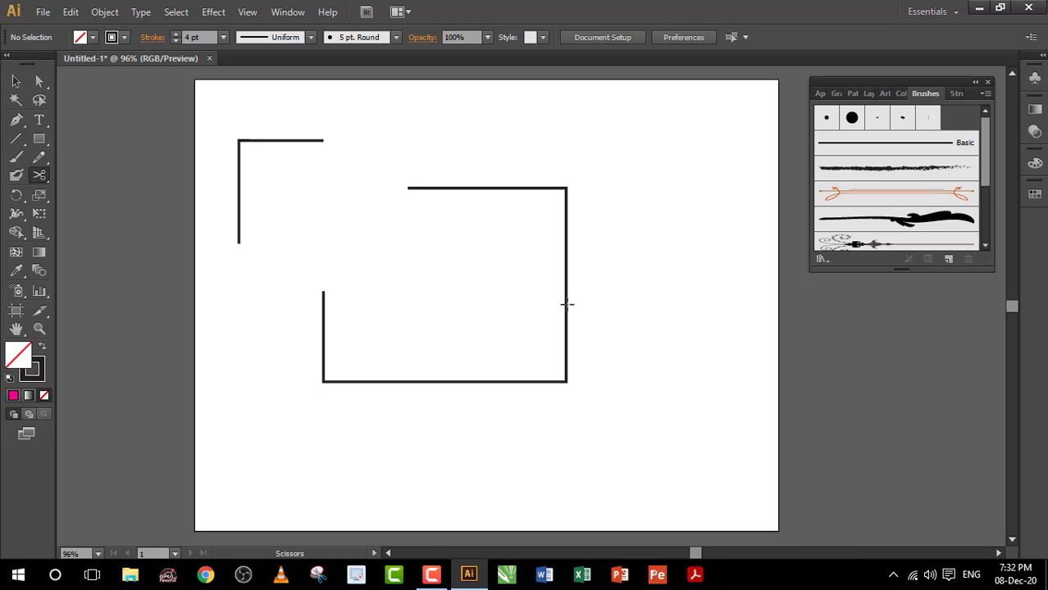
left_click(566, 275)
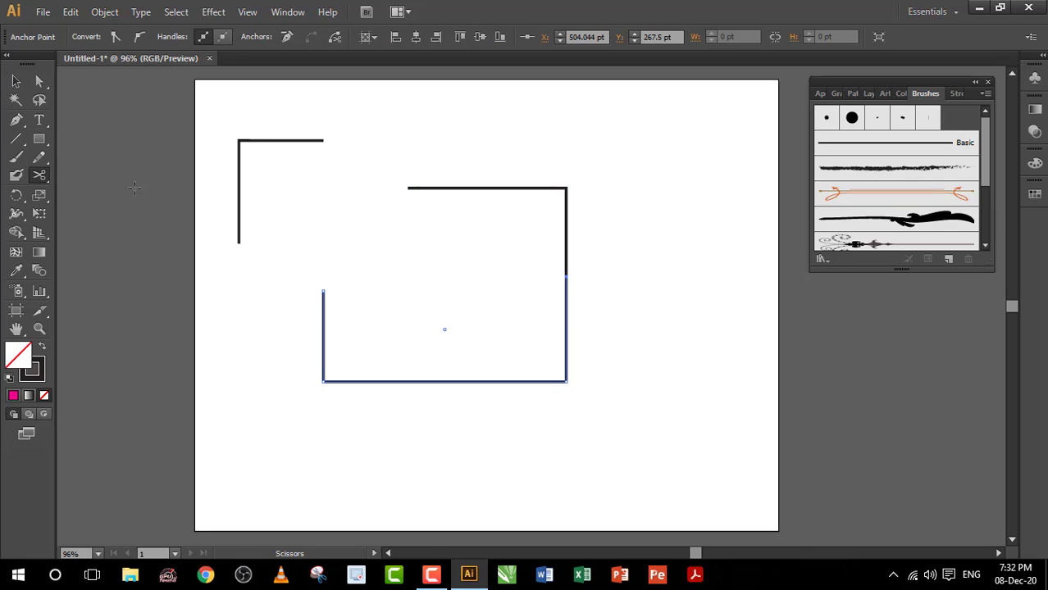
left_click(15, 81)
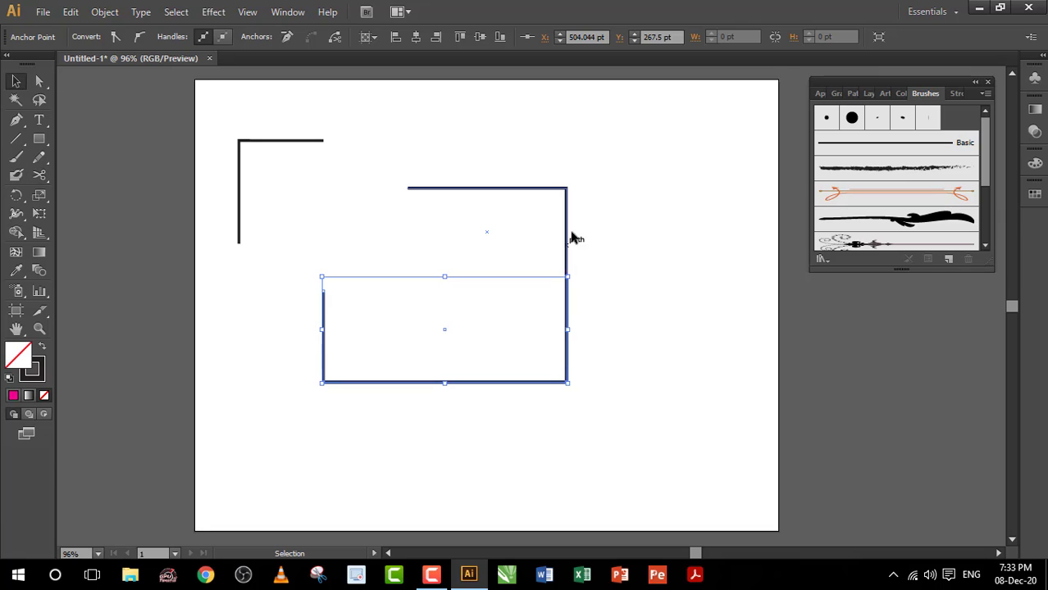
left_click_drag(549, 190, 627, 128)
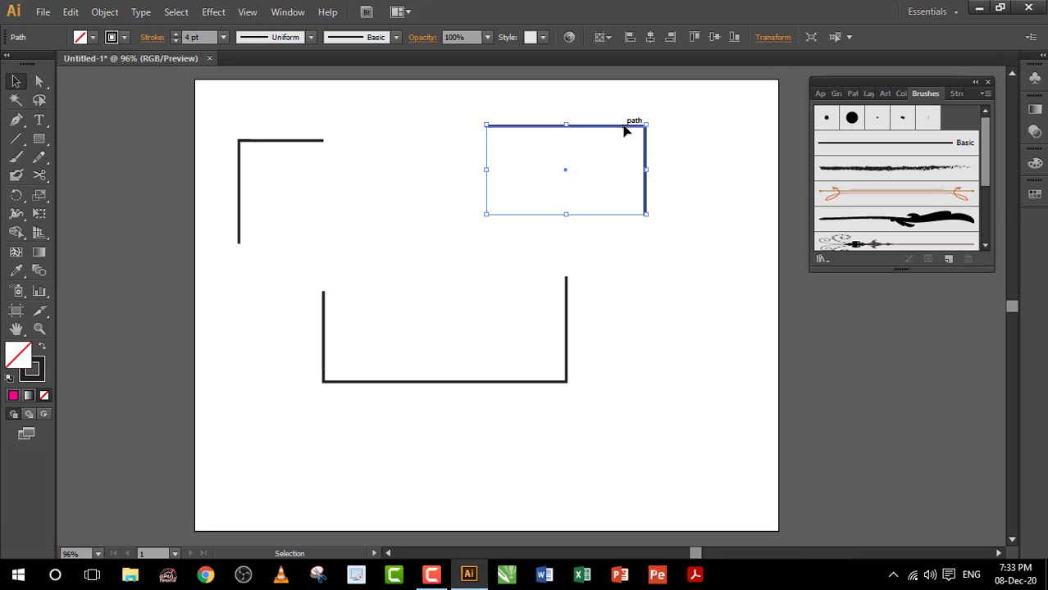
left_click(654, 332)
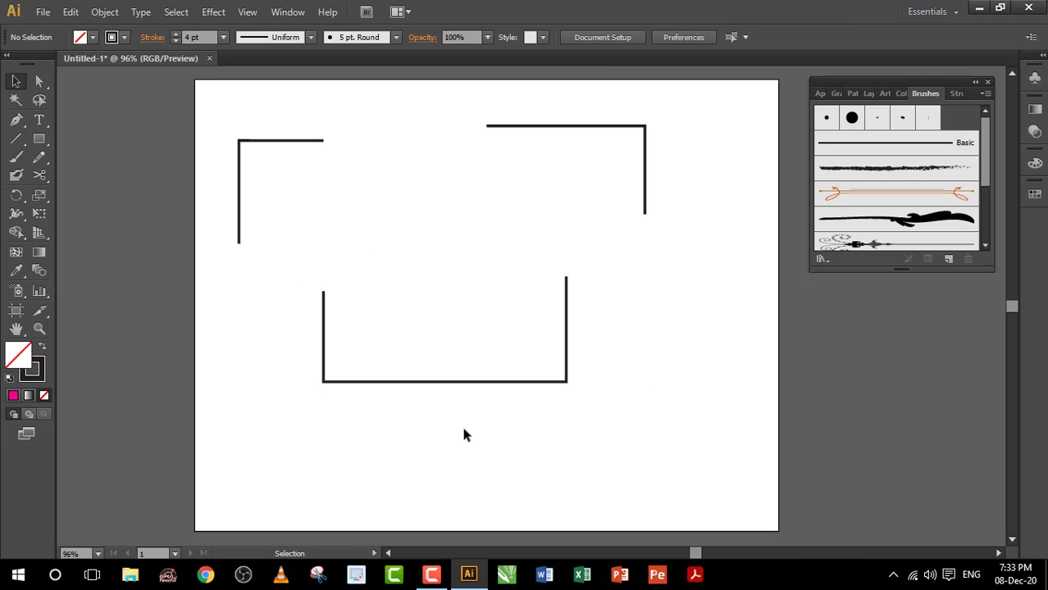
Step: Replace the three path pieces with a tall ellipse, no fill and black 4 pt stroke, and a copy directly to its right
left_click_drag(38, 175, 113, 215)
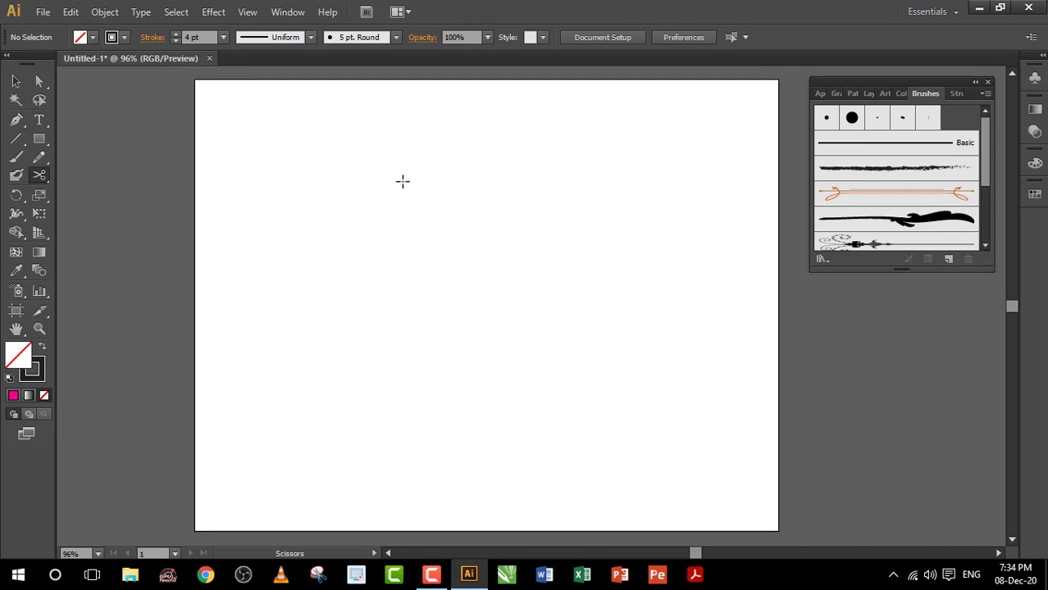
left_click(41, 139)
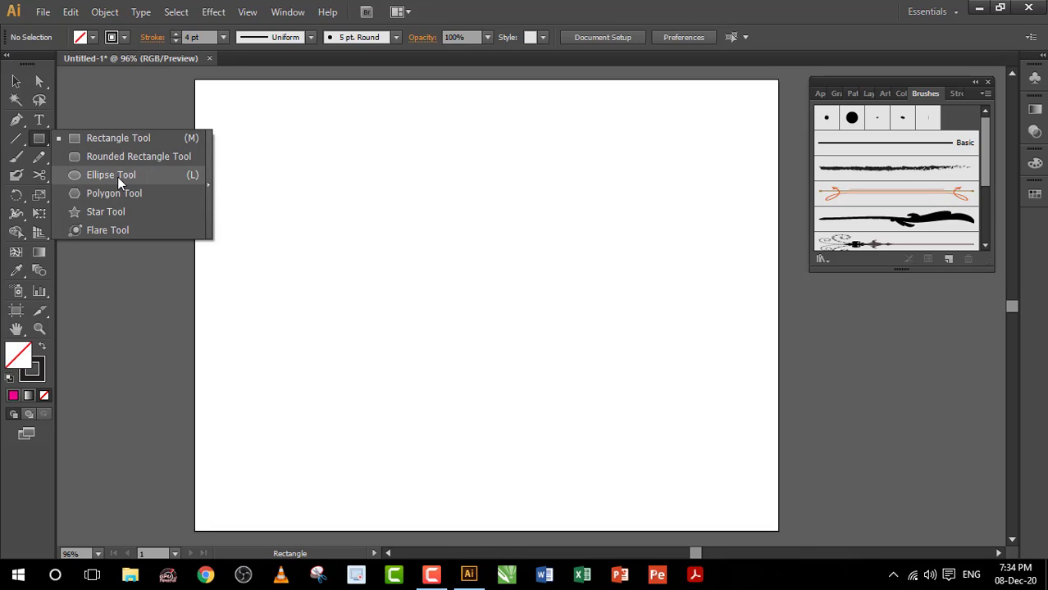
left_click(118, 177)
left_click_drag(321, 193, 429, 354)
key("v")
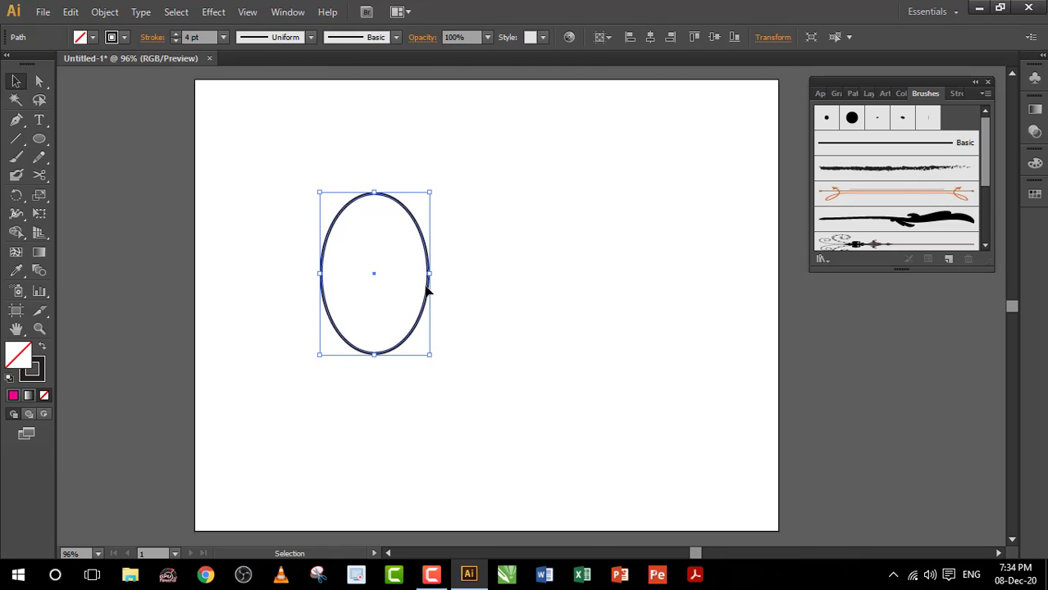
left_click_drag(427, 291, 574, 291, "alt")
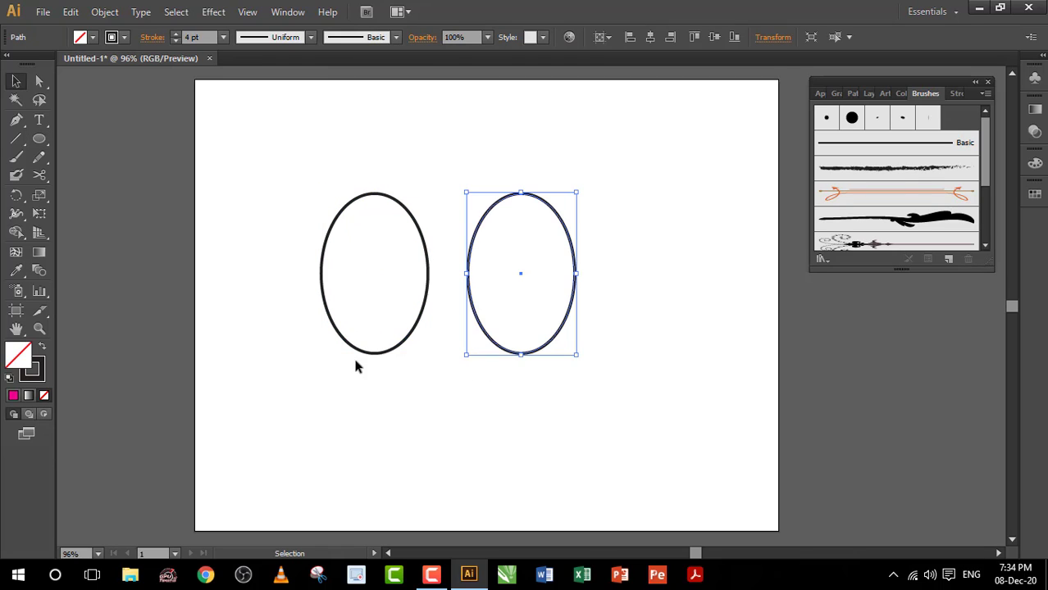
Step: Cut diagonally across the right ellipse above its middle with the Knife tool, and deselect the pieces
left_click(40, 174)
left_click(100, 216)
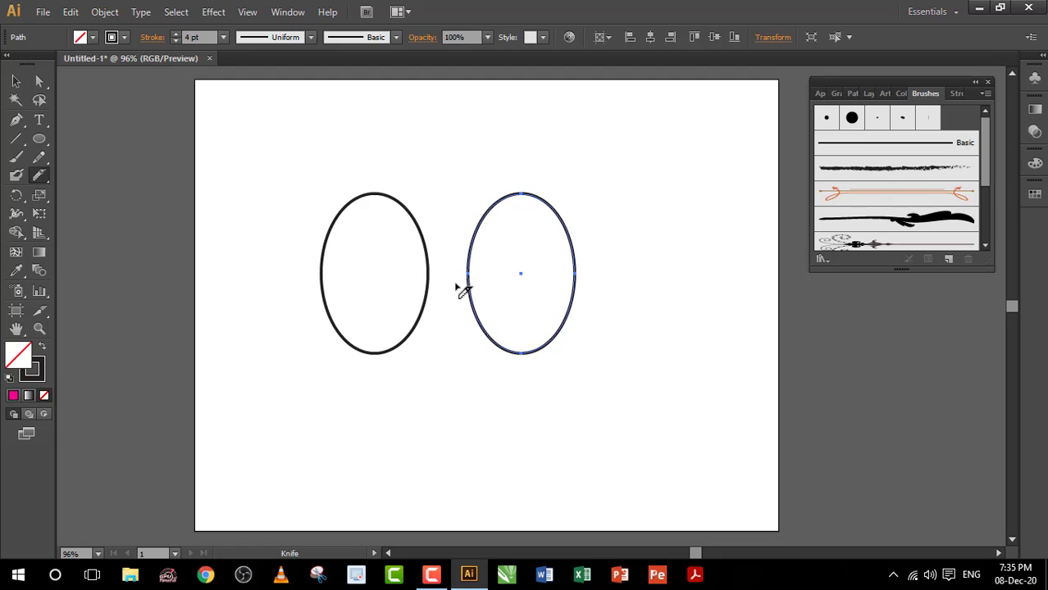
left_click_drag(454, 279, 584, 232)
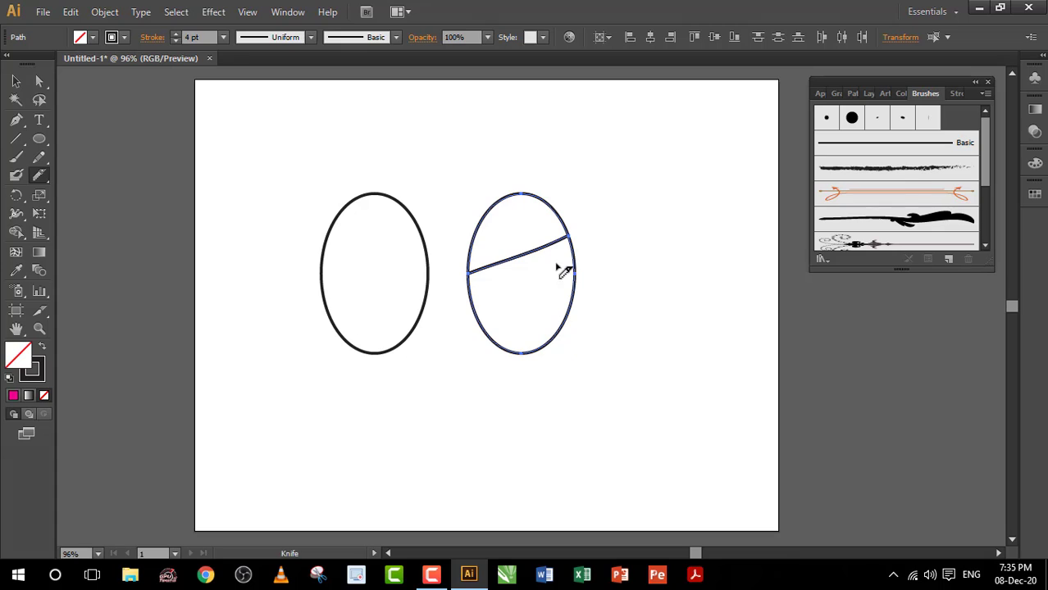
left_click(16, 81)
left_click(601, 192)
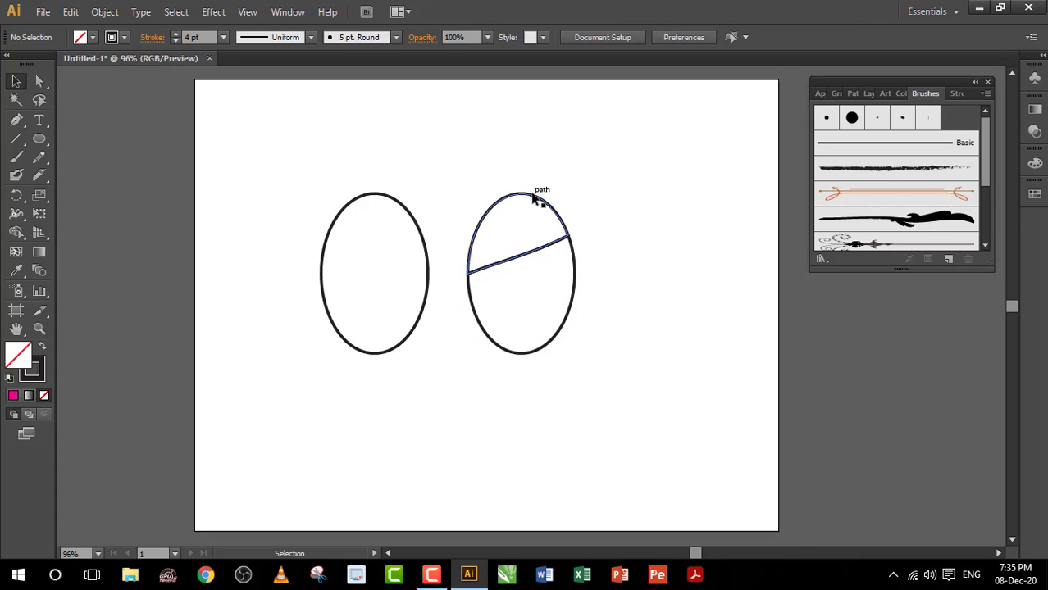
Step: Move the upper and lower pieces of the right ellipse apart, and undo both moves
left_click_drag(537, 196, 525, 148)
left_click_drag(534, 257, 547, 267)
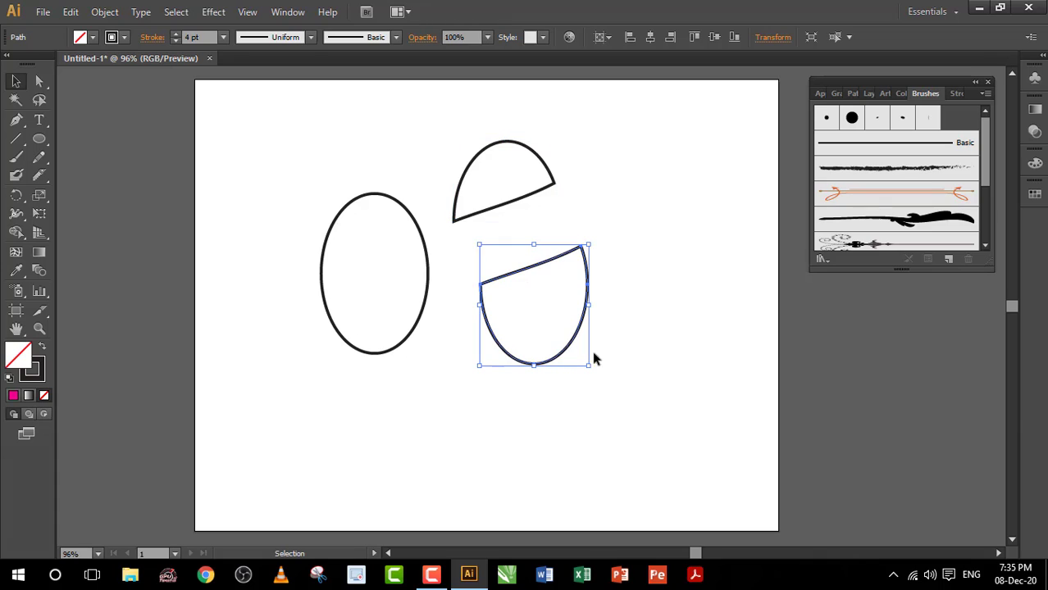
key("ctrl+z")
key("ctrl+z")
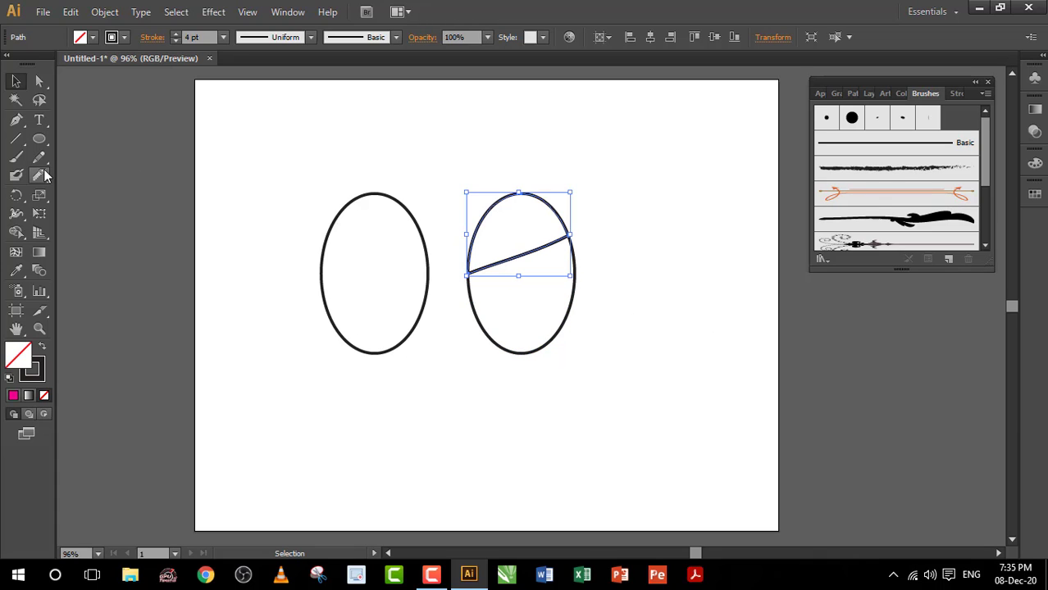
Step: Select the left ellipse and erase a diagonal strip across it above its middle with the Eraser tool
left_click_drag(40, 174, 88, 178)
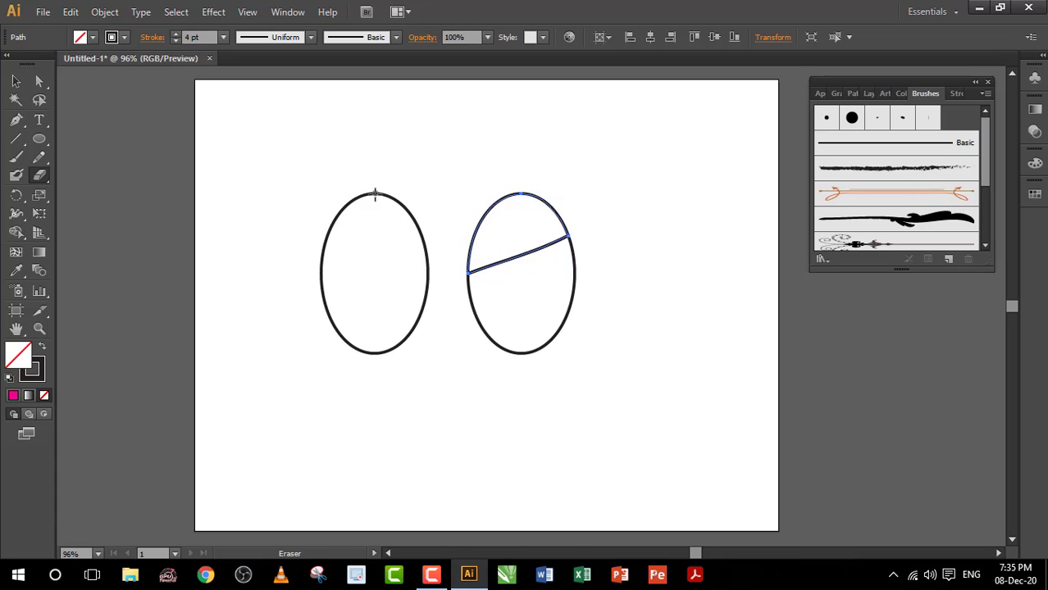
left_click(17, 82)
left_click(324, 246)
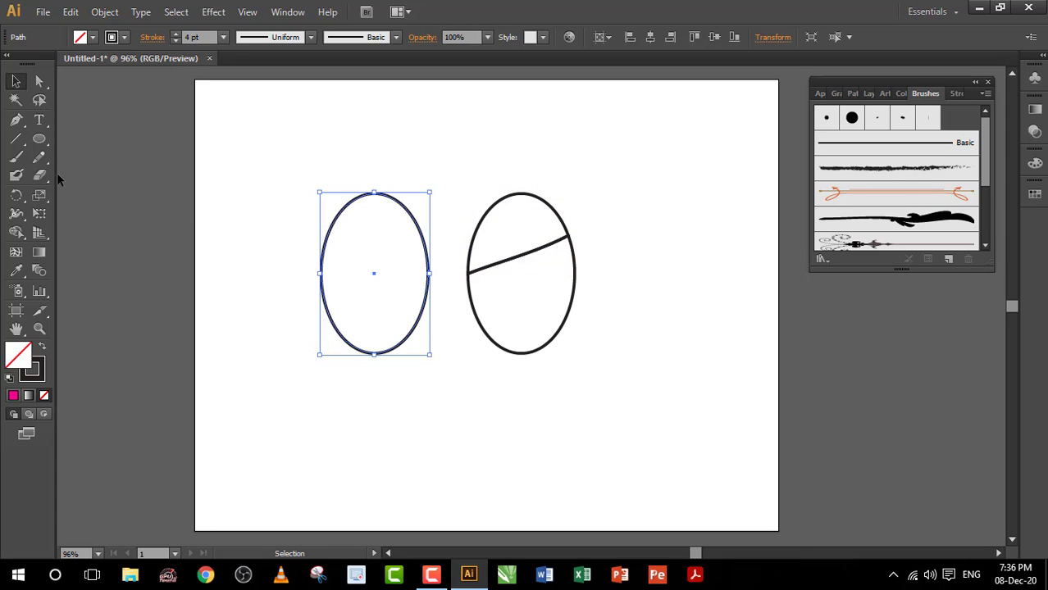
left_click(41, 176)
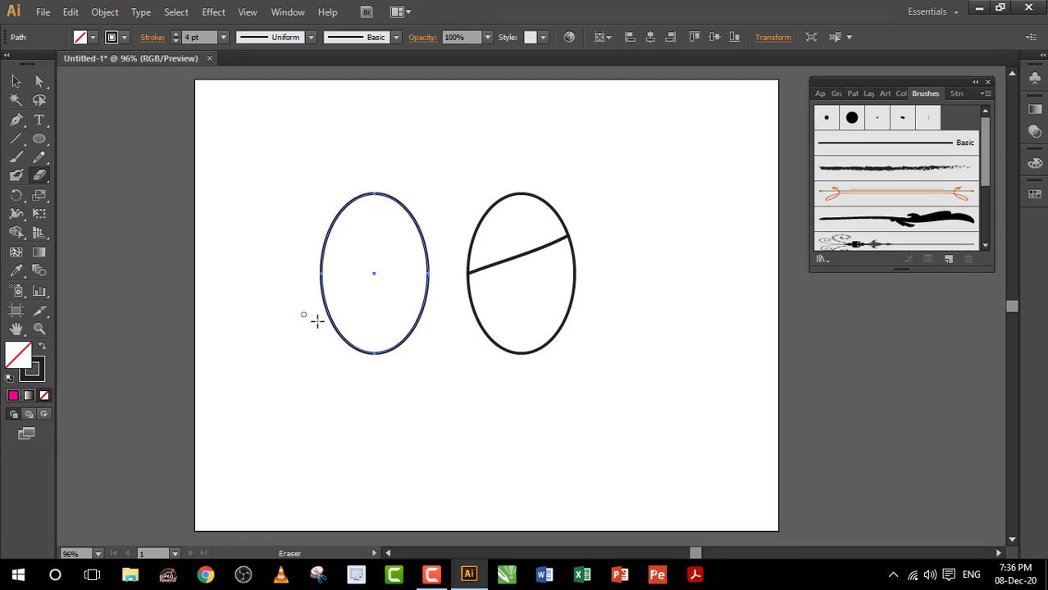
left_click_drag(304, 289, 421, 218)
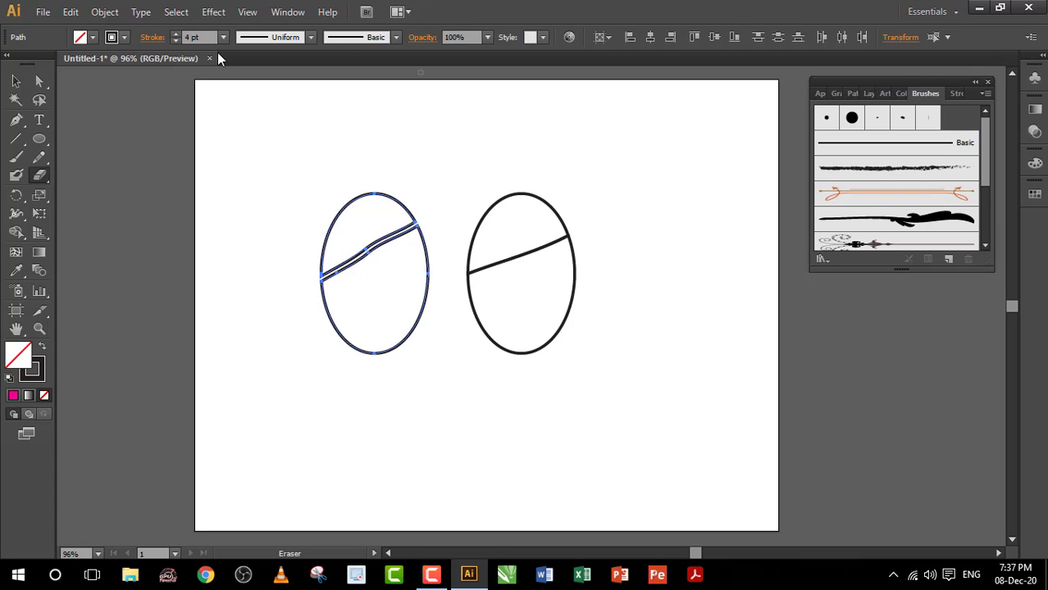
Step: Select both pieces of the right ellipse and make three more diagonal Knife cuts, one above and two below the existing cut
left_click_drag(44, 175, 90, 205)
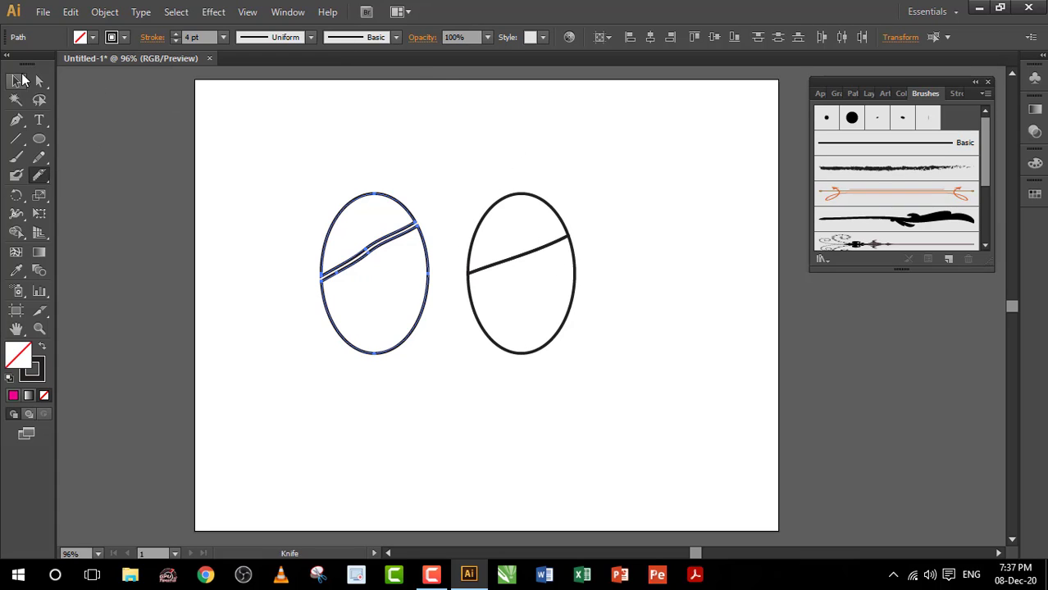
left_click(23, 80)
left_click_drag(451, 179, 592, 368)
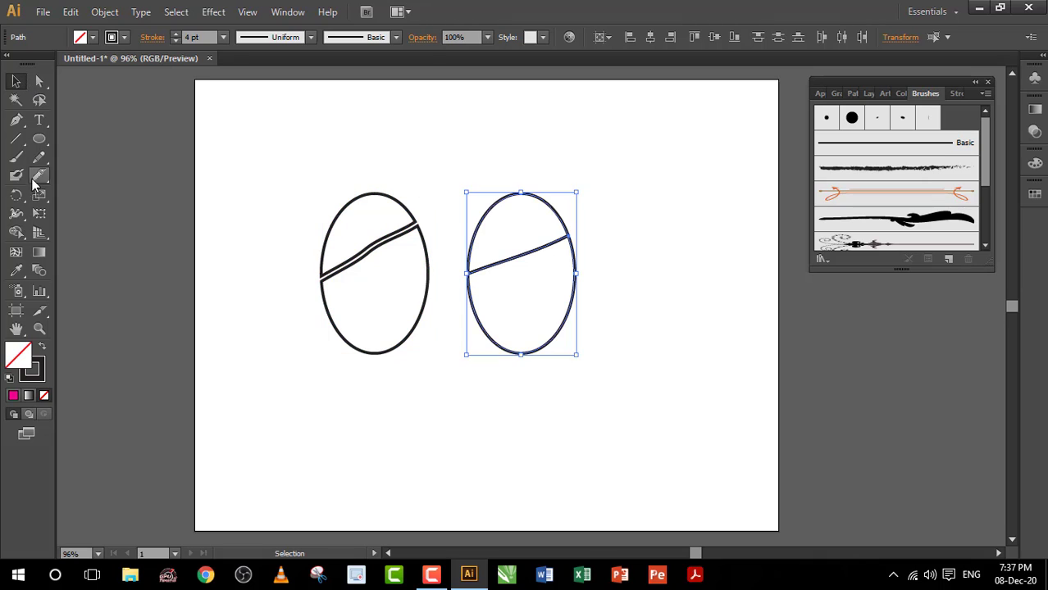
left_click(39, 175)
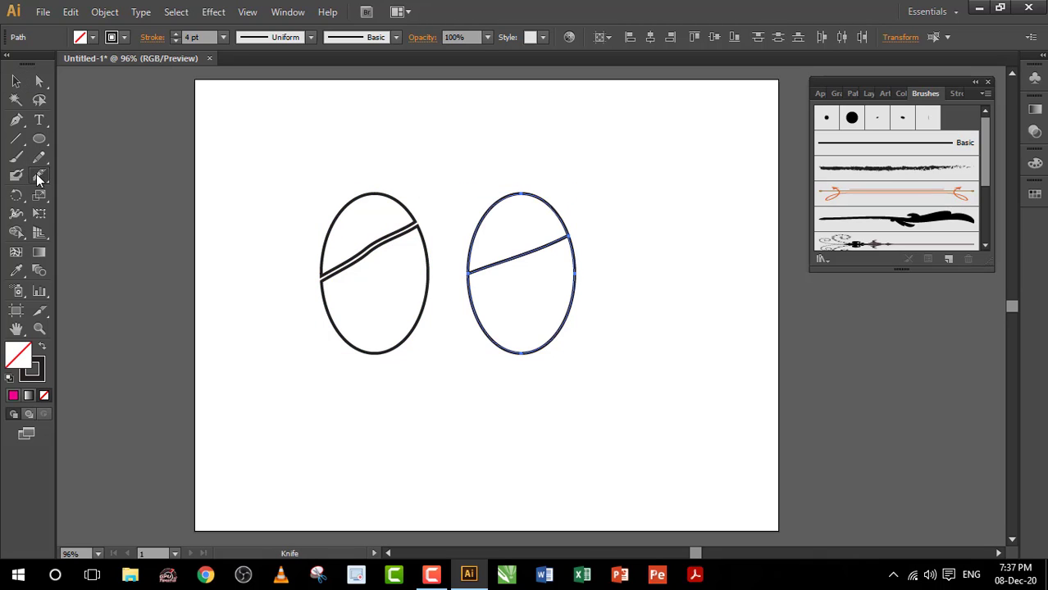
left_click_drag(460, 324, 604, 279)
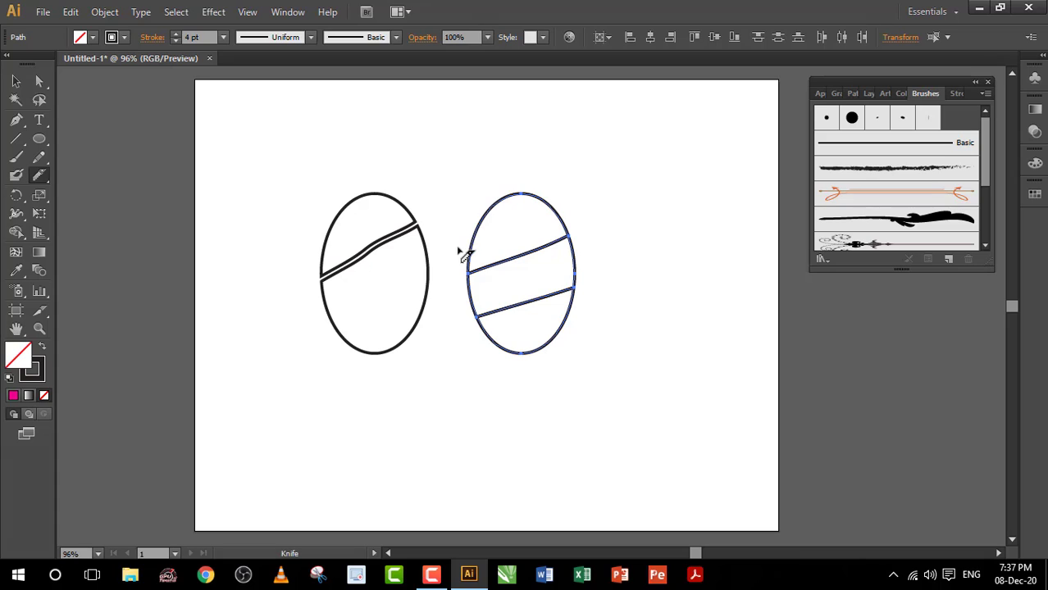
left_click_drag(463, 249, 566, 212)
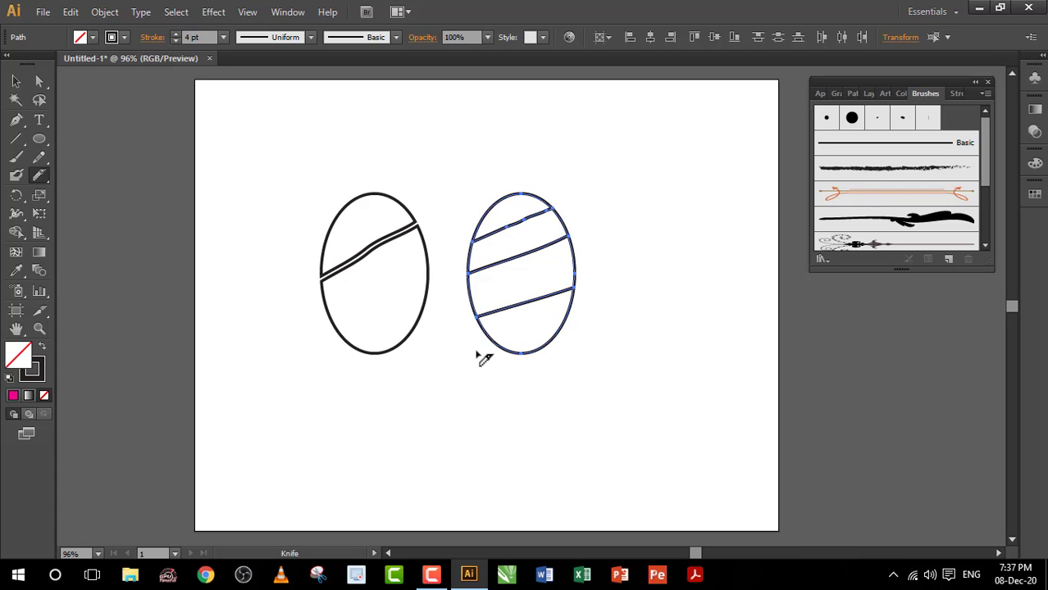
left_click_drag(475, 349, 599, 322)
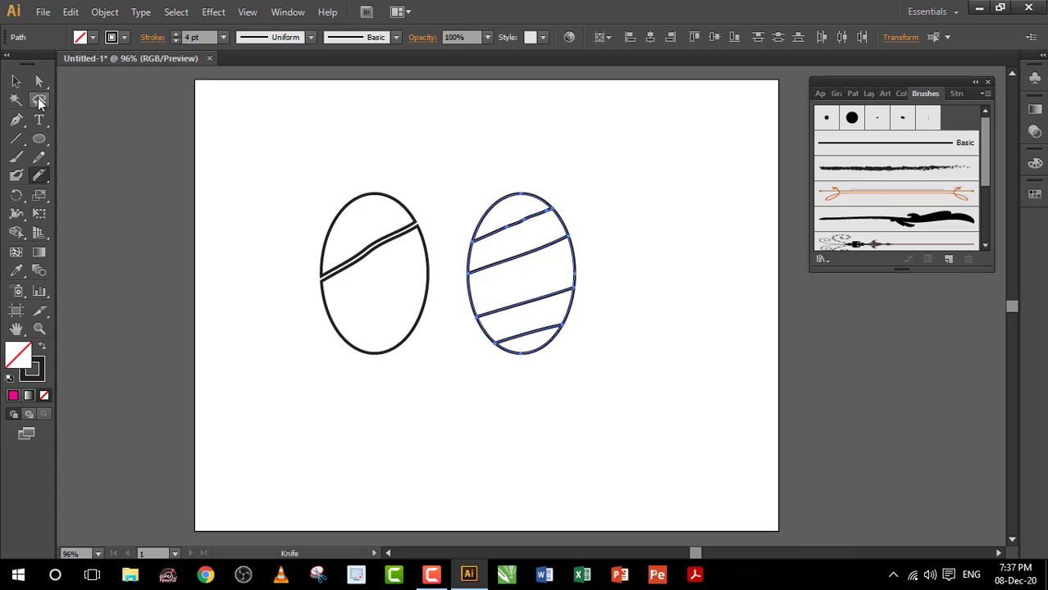
left_click(12, 84)
left_click(316, 133)
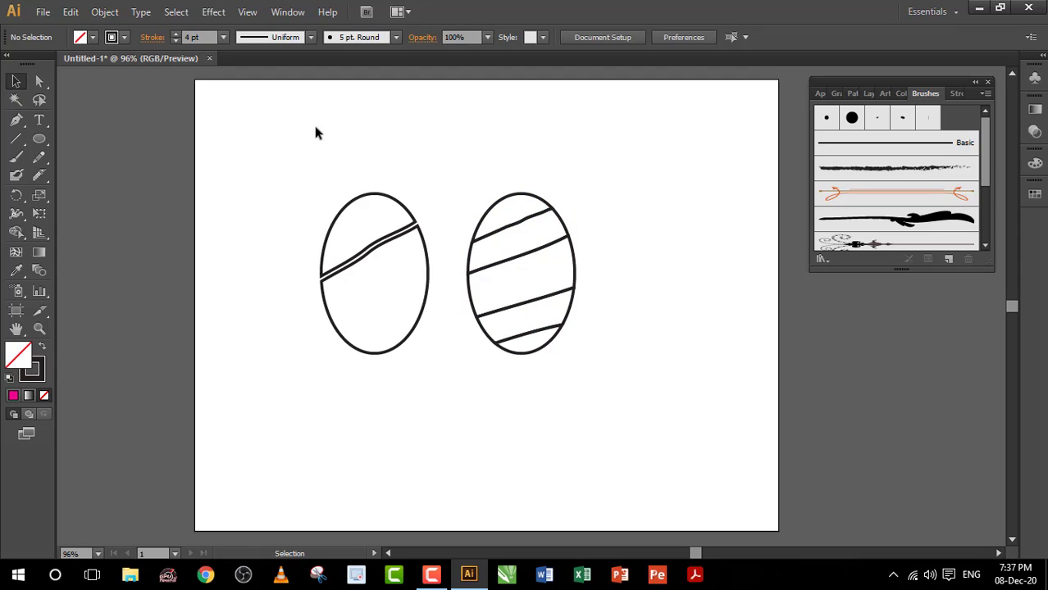
Step: Fill the right ellipse's top piece with red, the second piece with magenta and the middle piece with light blue
left_click(513, 197)
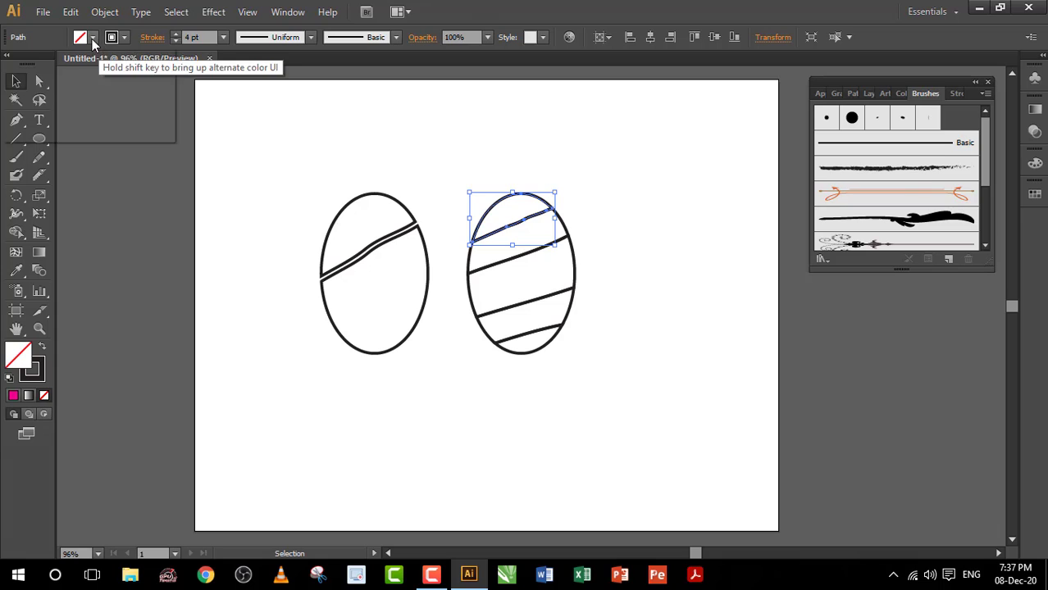
left_click(92, 38)
left_click(53, 66)
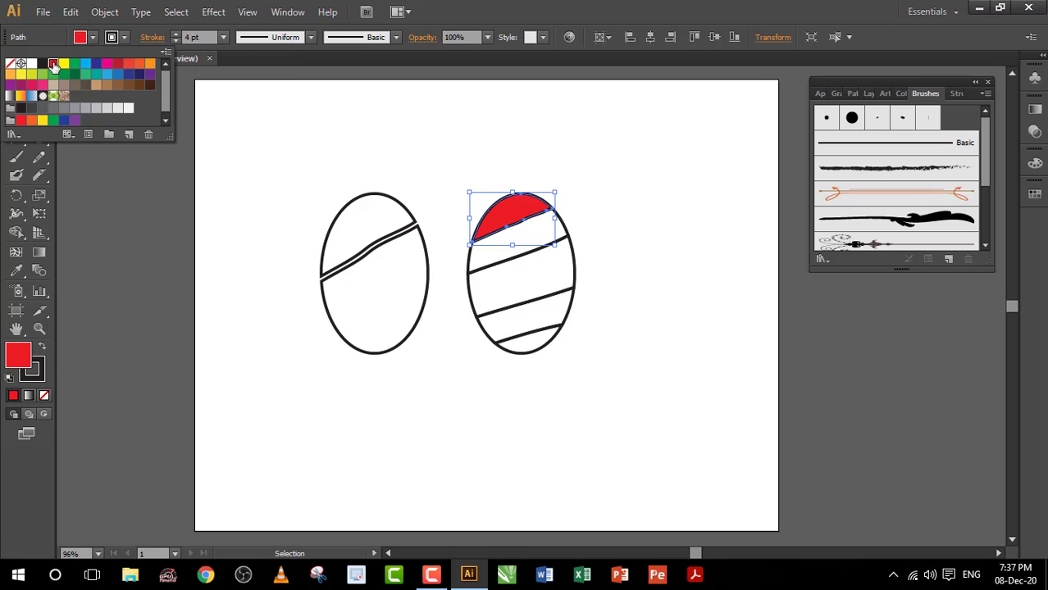
left_click(492, 261)
left_click(482, 270)
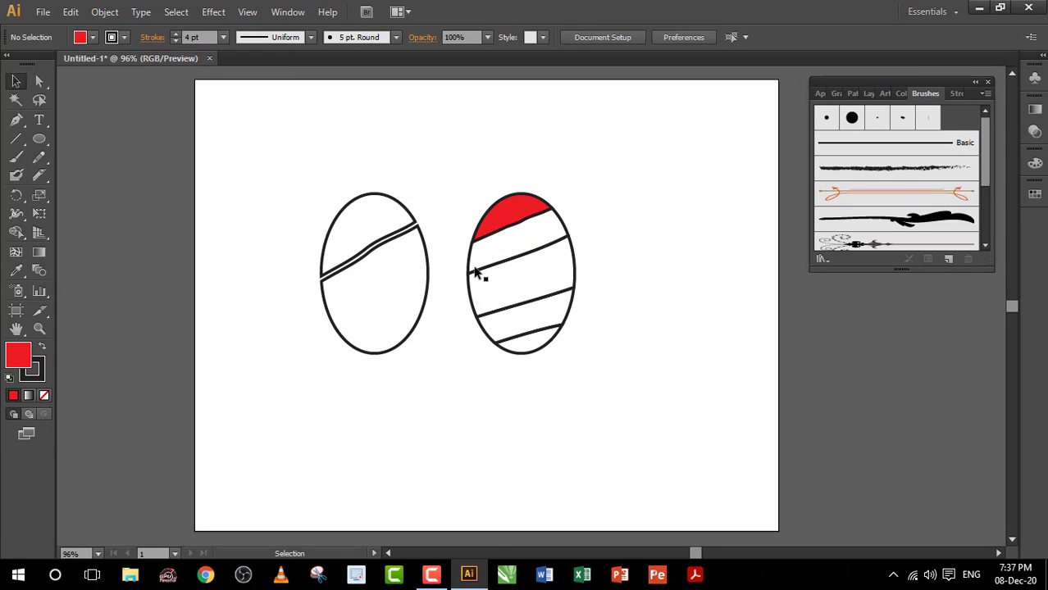
left_click(474, 266)
left_click(93, 39)
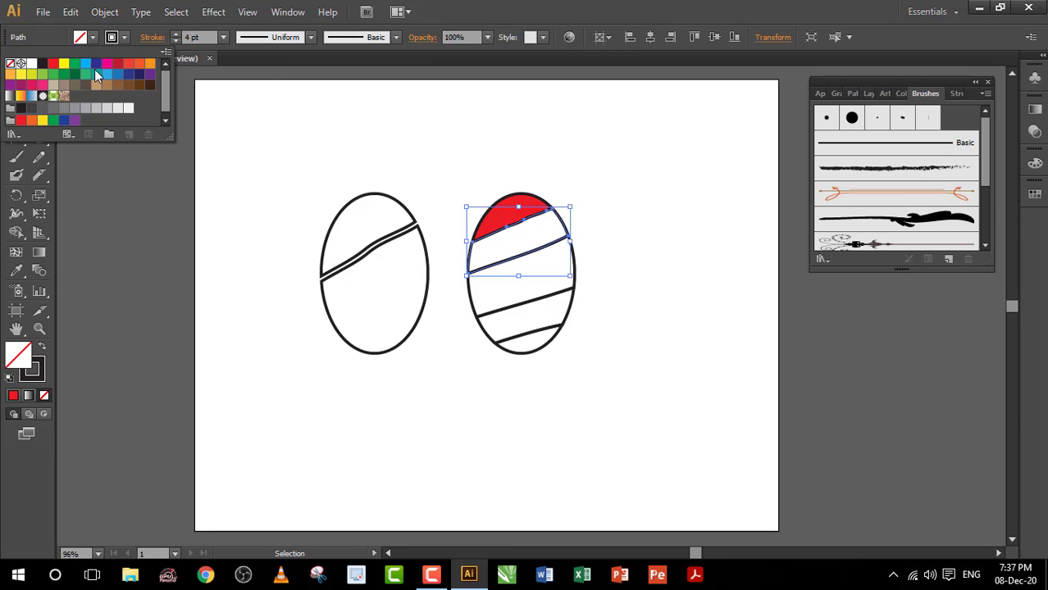
left_click(107, 64)
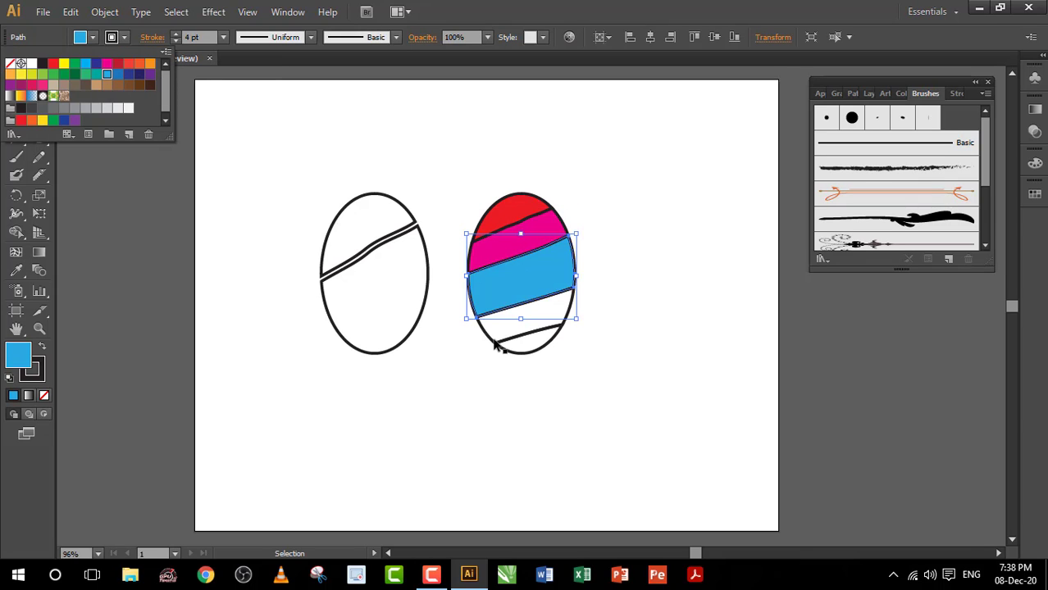
Step: Fill the right ellipse's fourth piece with green and its bottom piece with dark red, and deselect
left_click(495, 345)
left_click(495, 346)
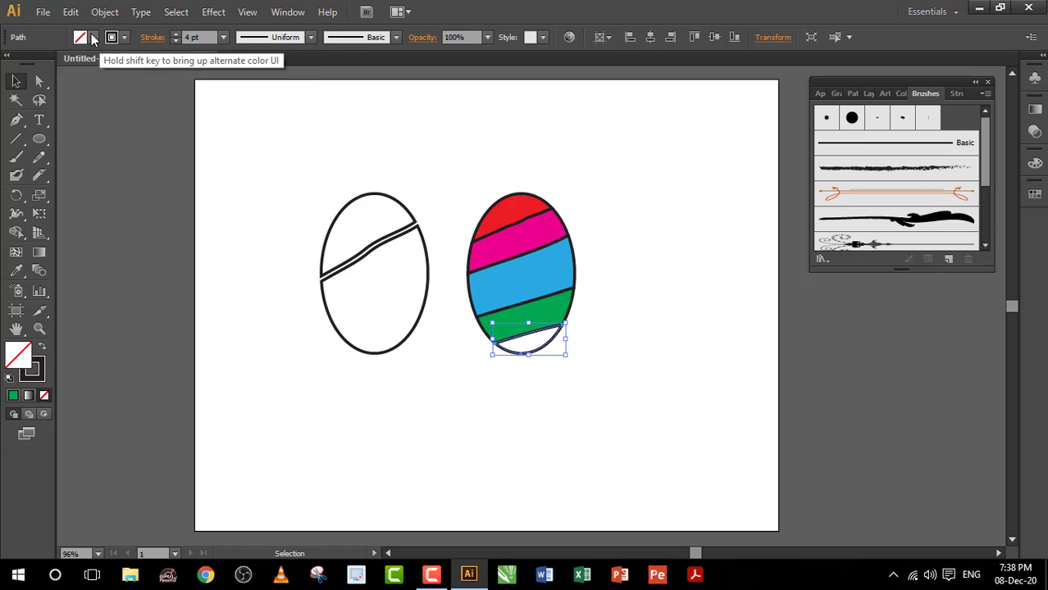
left_click(93, 38)
left_click(117, 65)
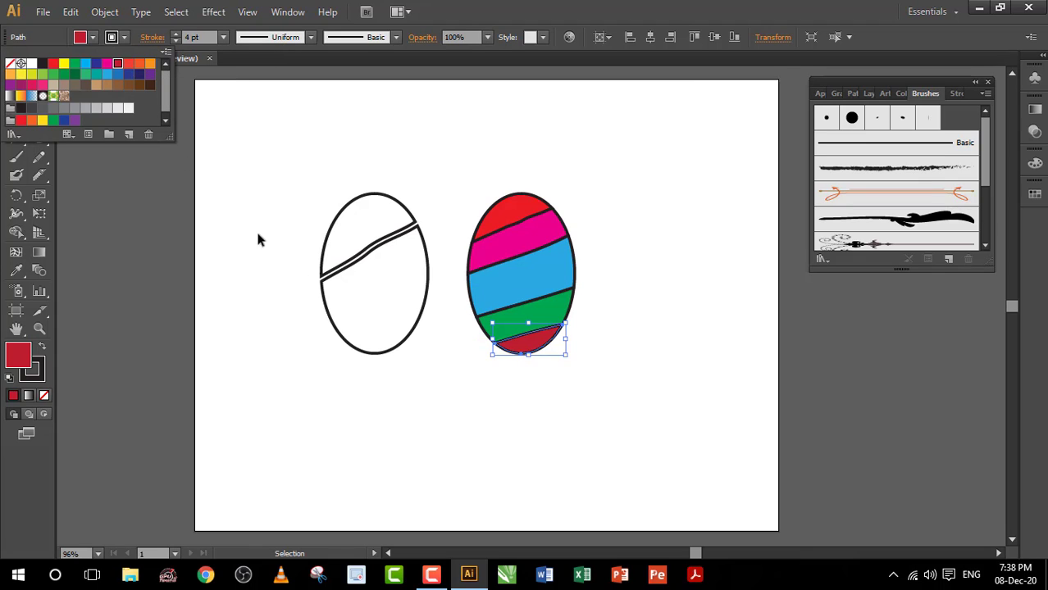
left_click(137, 212)
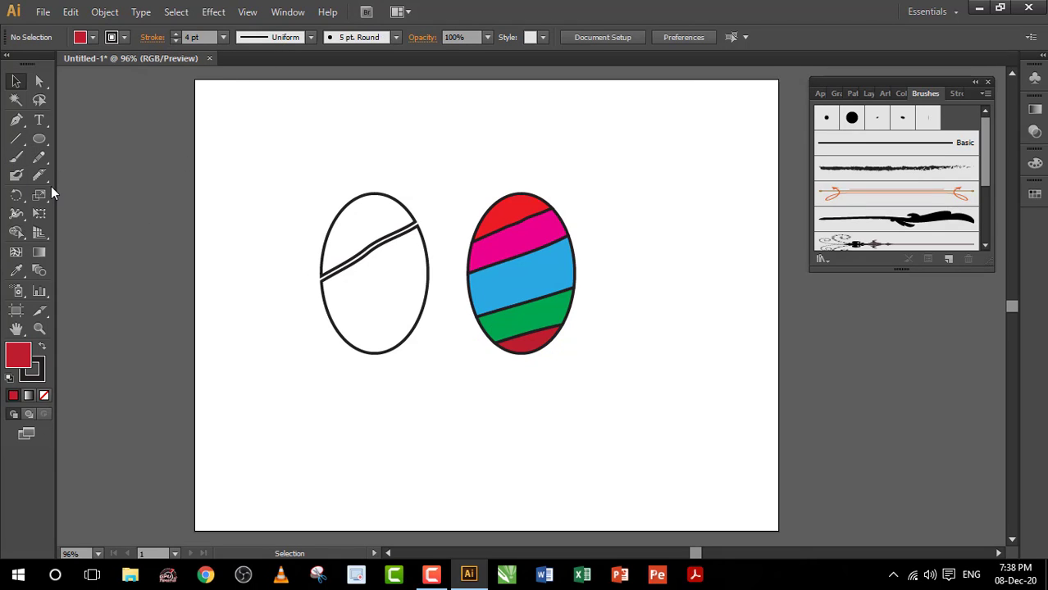